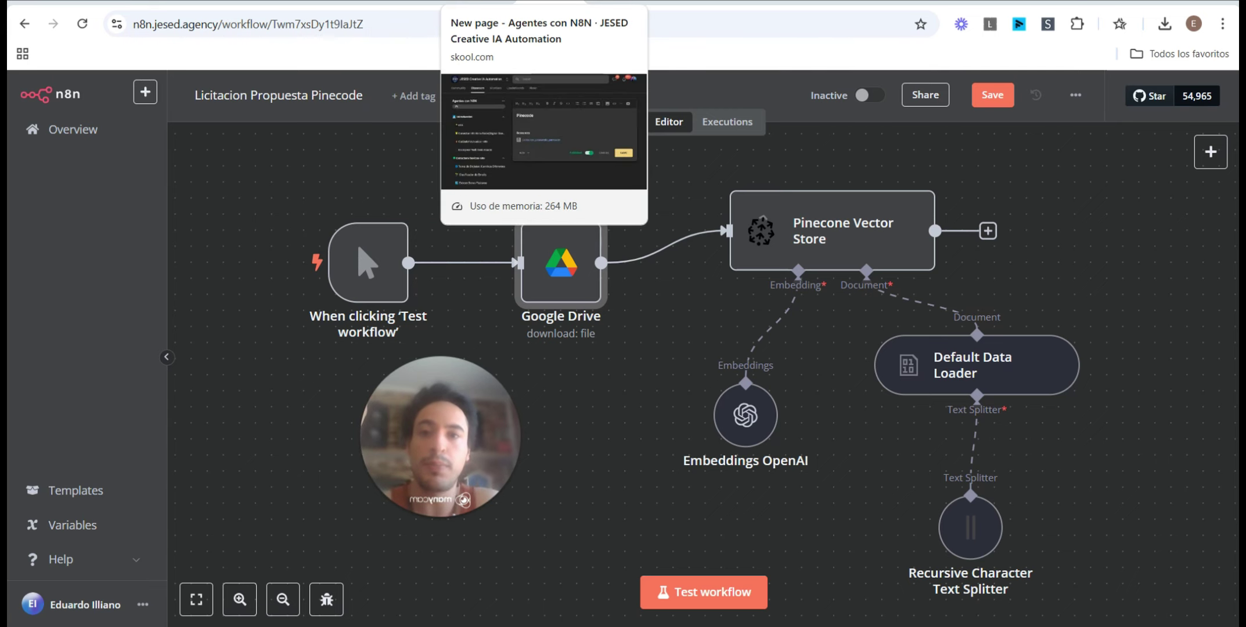
Step: Switch to the Skool community, leave the Pinecode page without saving, and browse the course cards in the Classroom
click(482, 2)
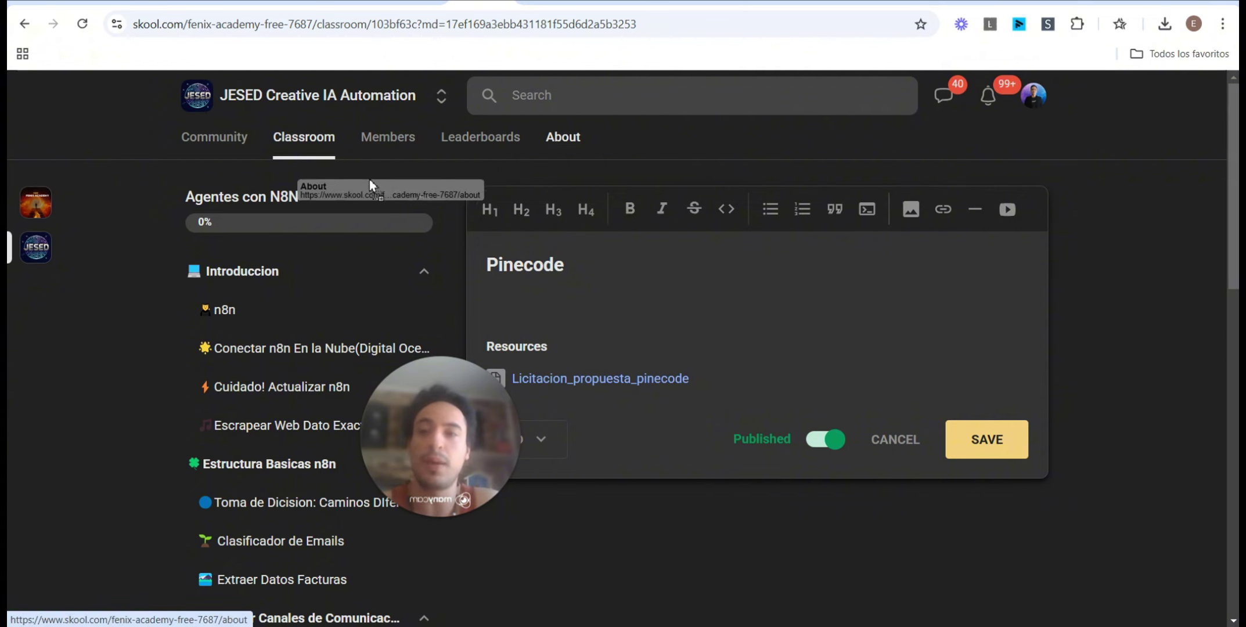
click(314, 144)
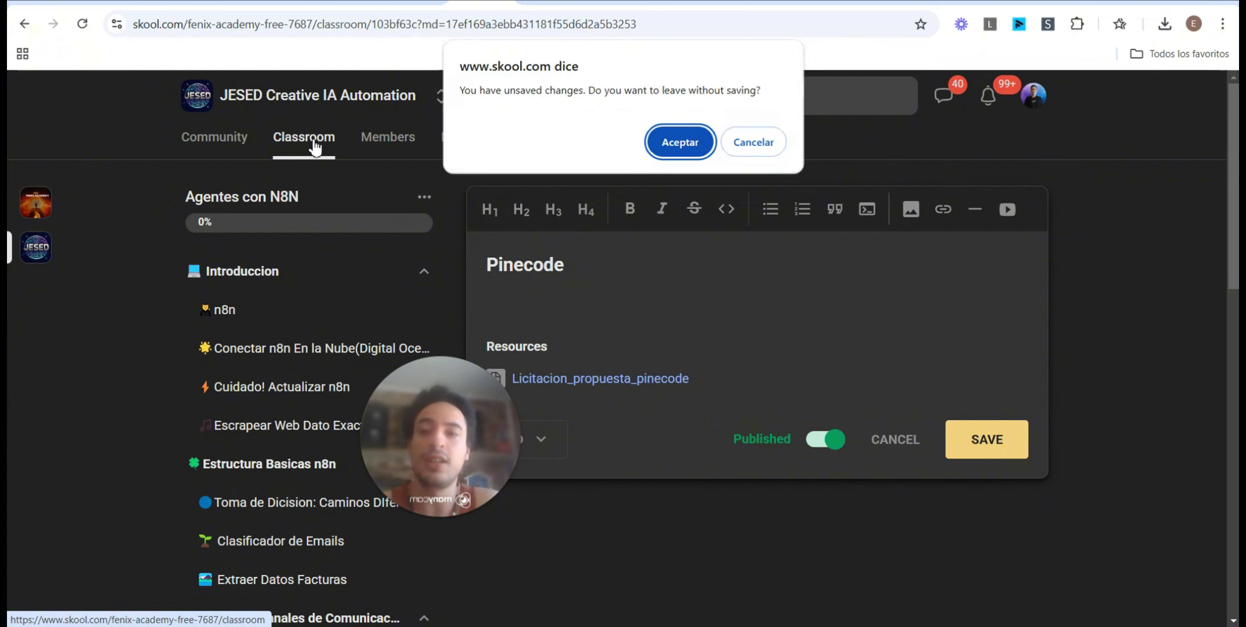
click(692, 138)
scroll(554, 220, down, 10)
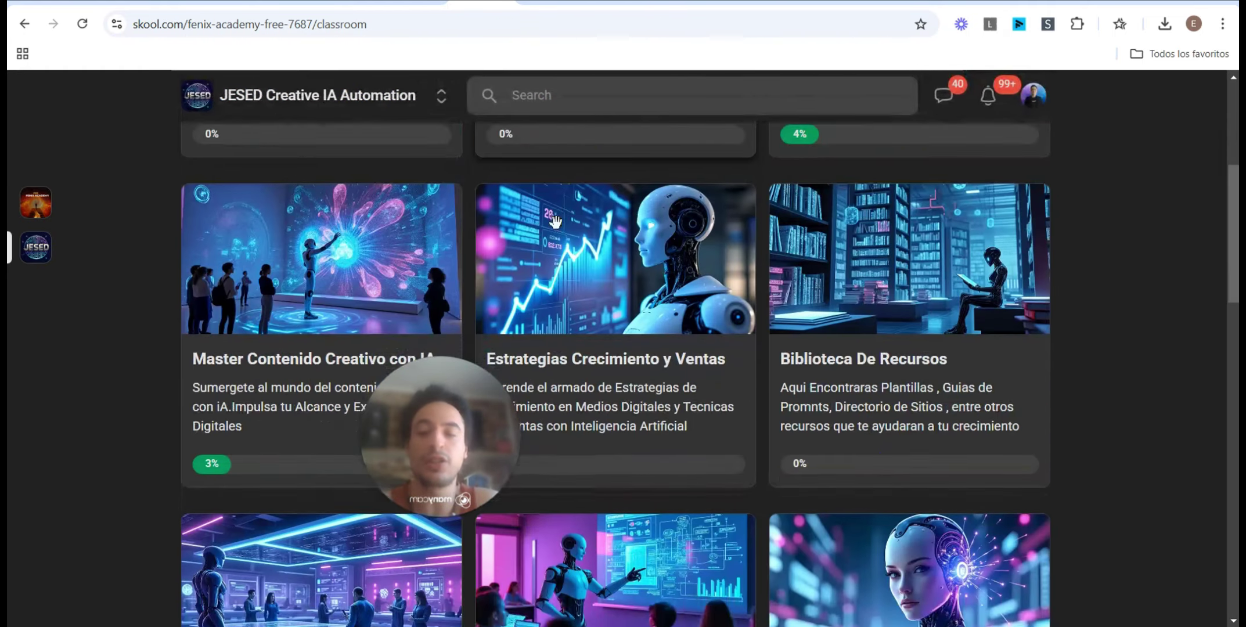
scroll(555, 219, up, 5)
scroll(554, 221, up, 2)
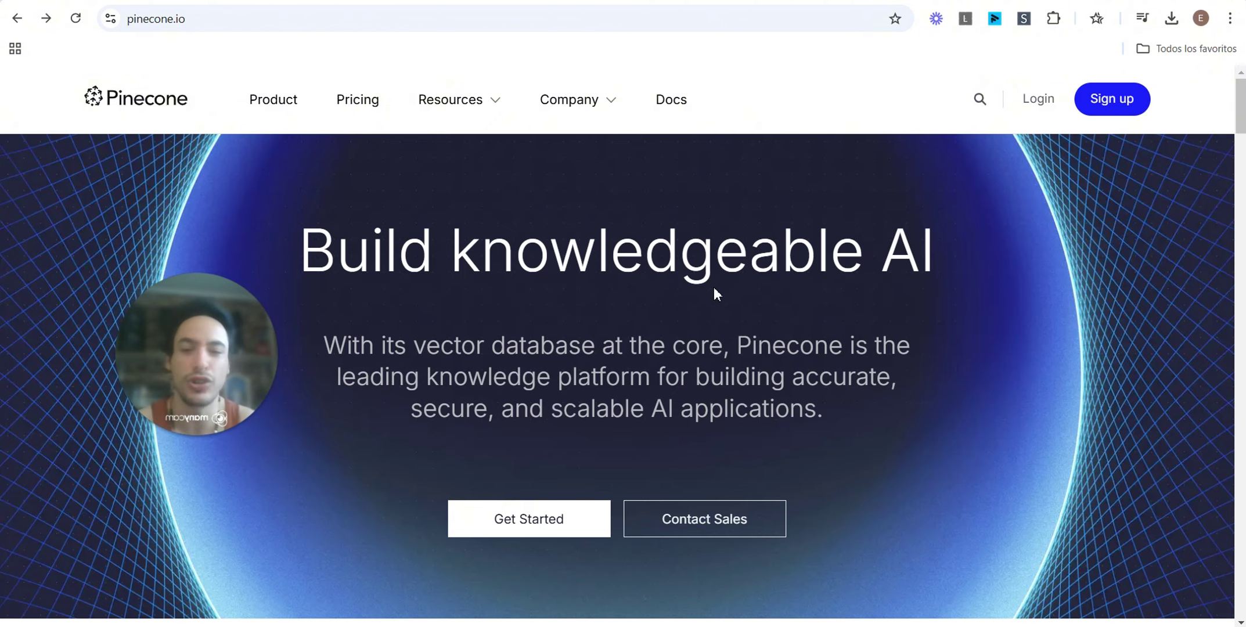
Step: Enter the Pinecone console from its website and start a new index named "propuesta"
click(516, 530)
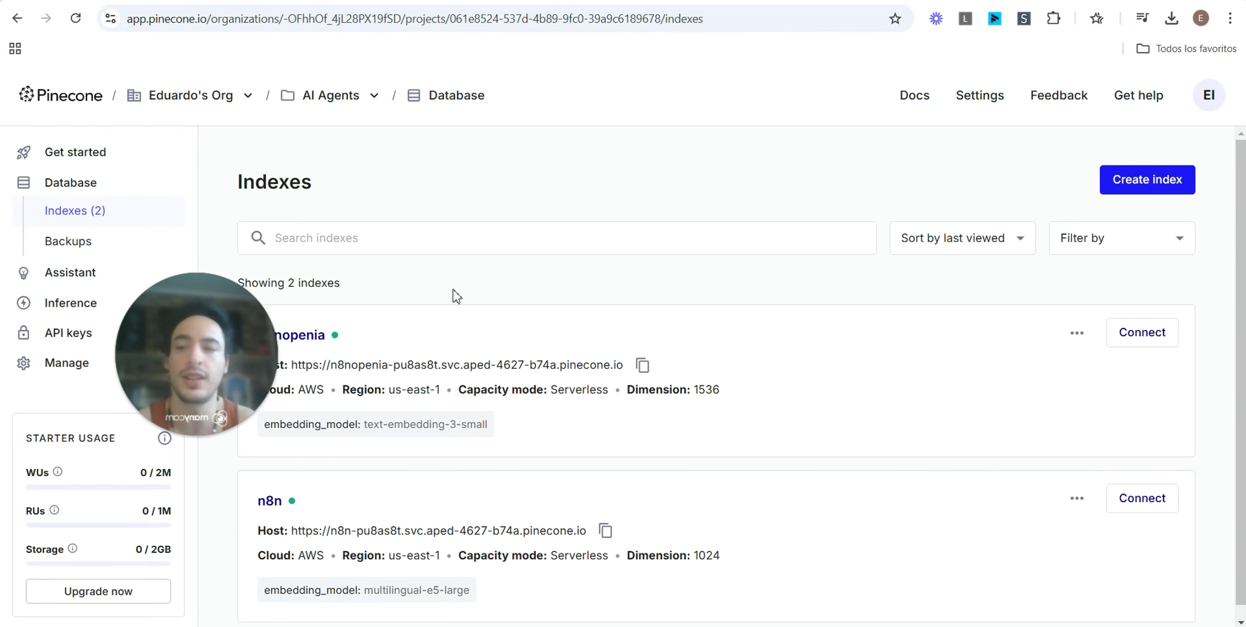
drag(179, 308, 265, 272)
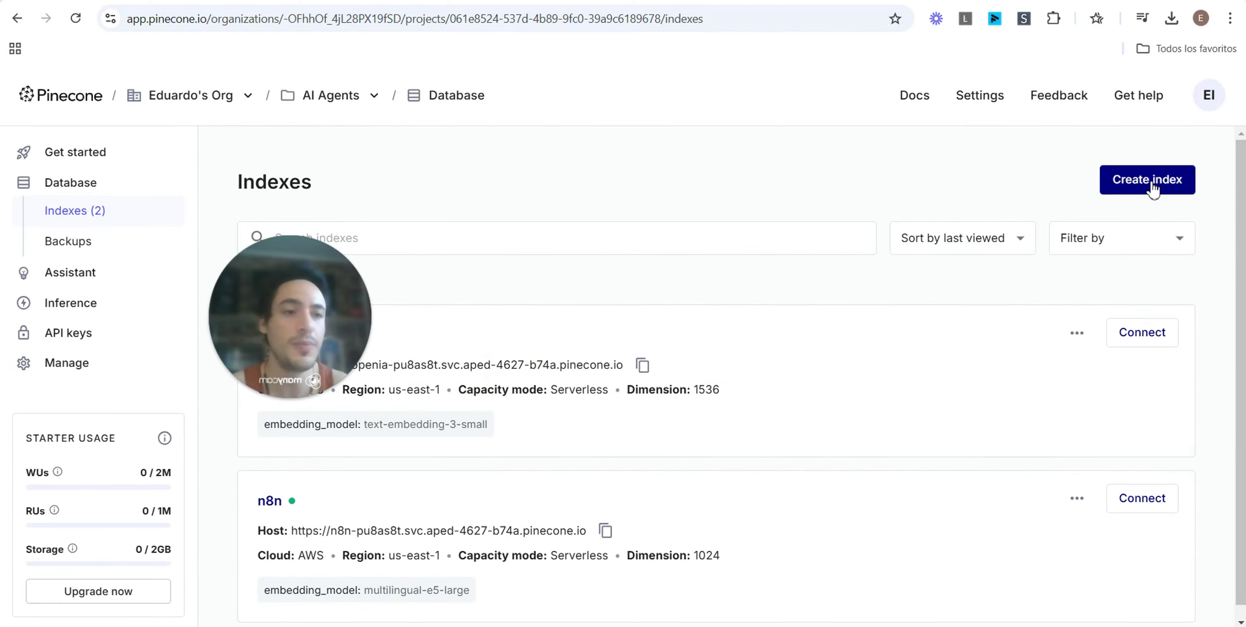
click(1074, 181)
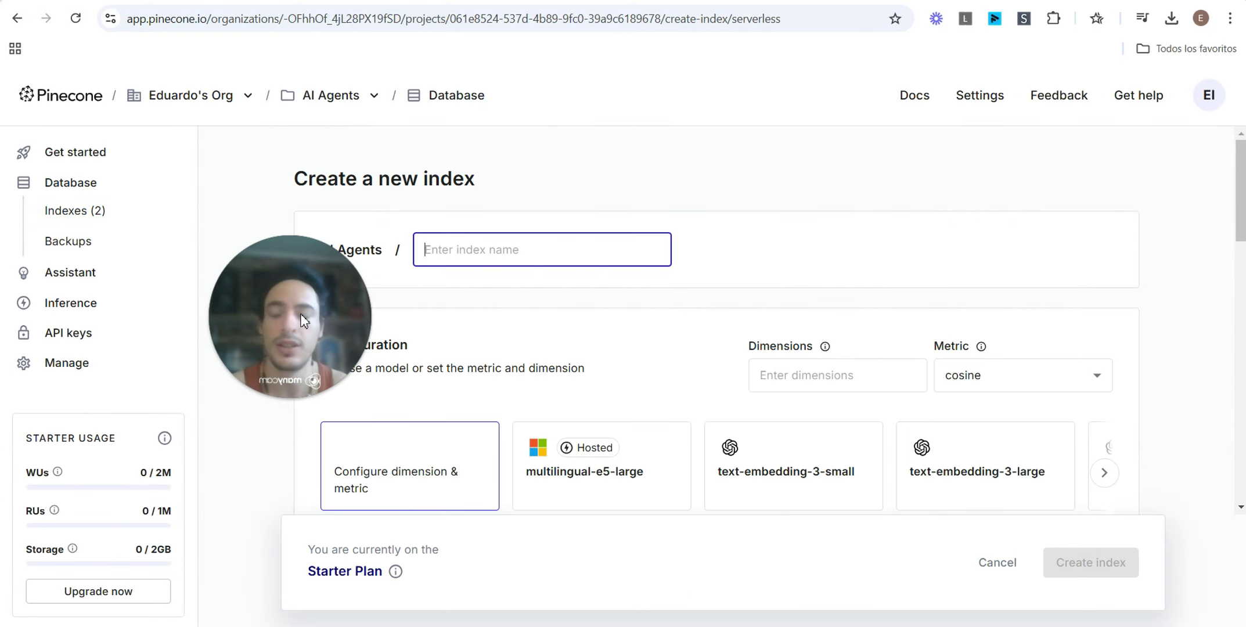
drag(304, 321, 149, 324)
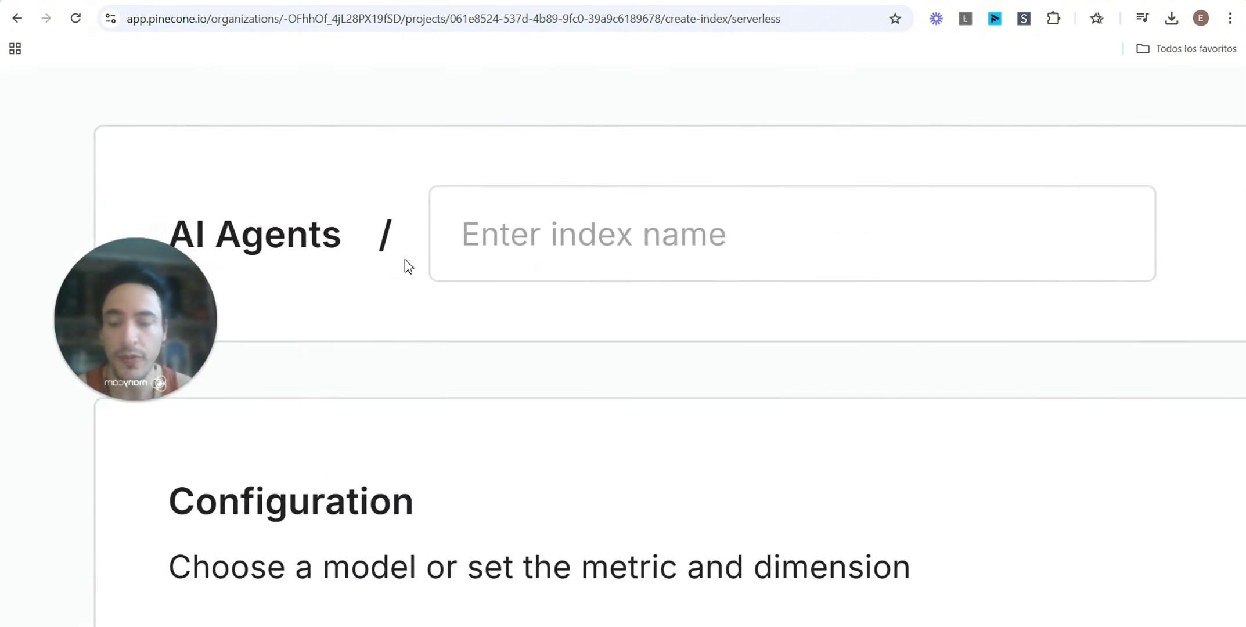
scroll(409, 265, up, 5)
scroll(409, 265, down, 5)
click(486, 232)
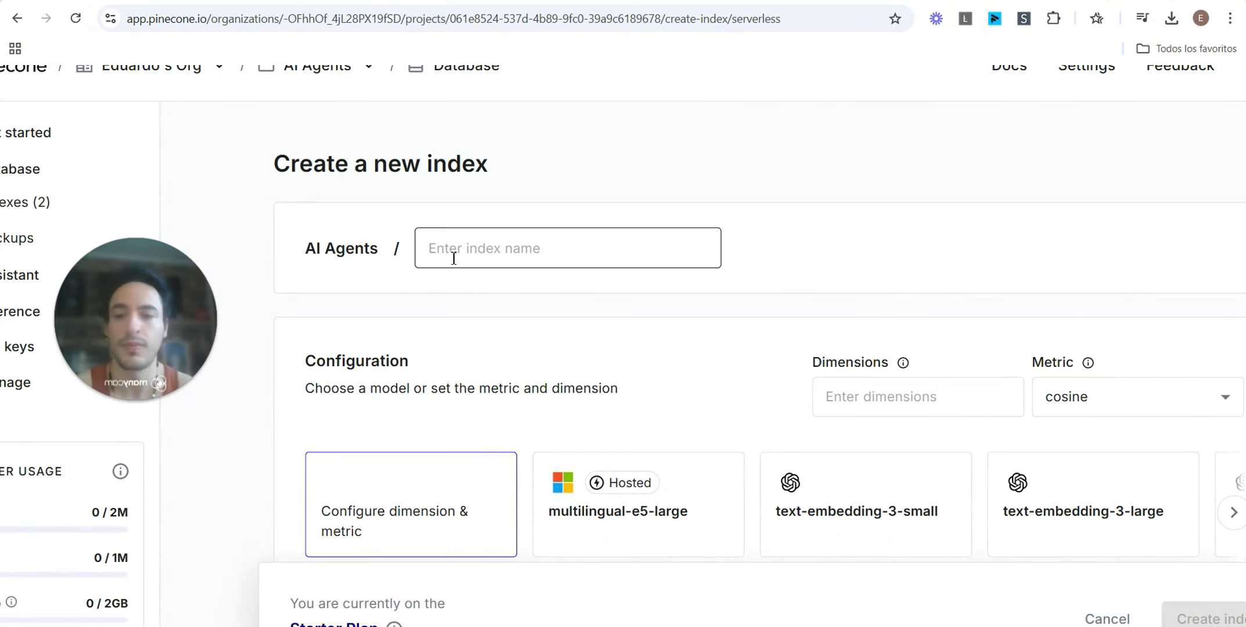
text(p)
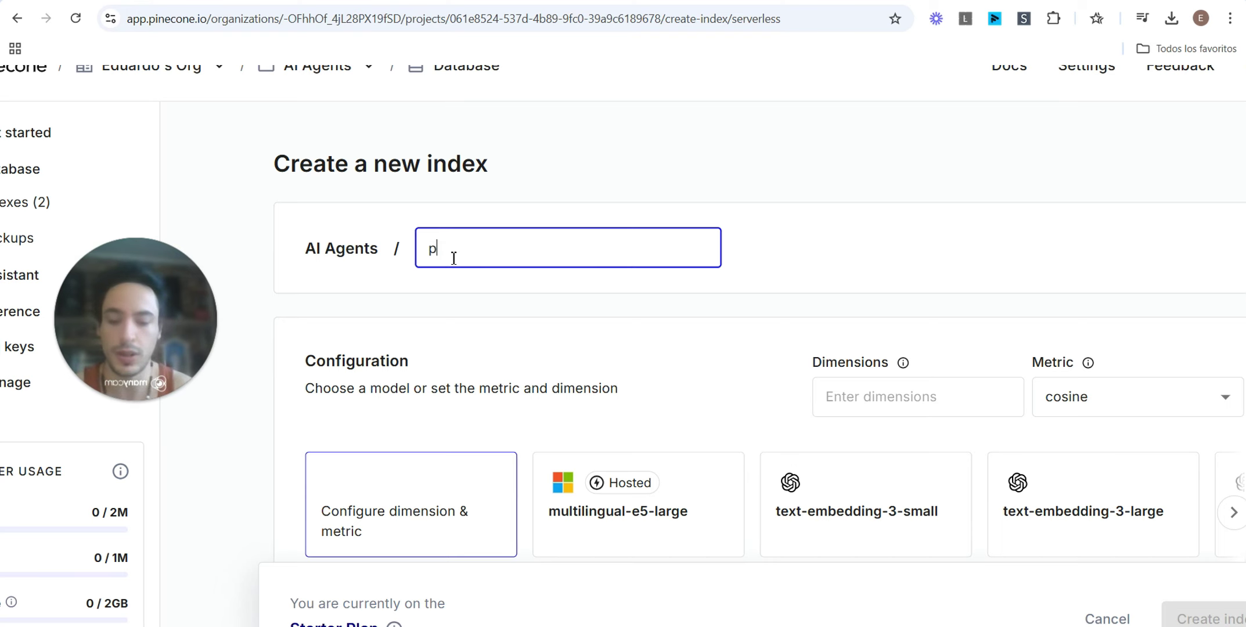
text(ropuesta)
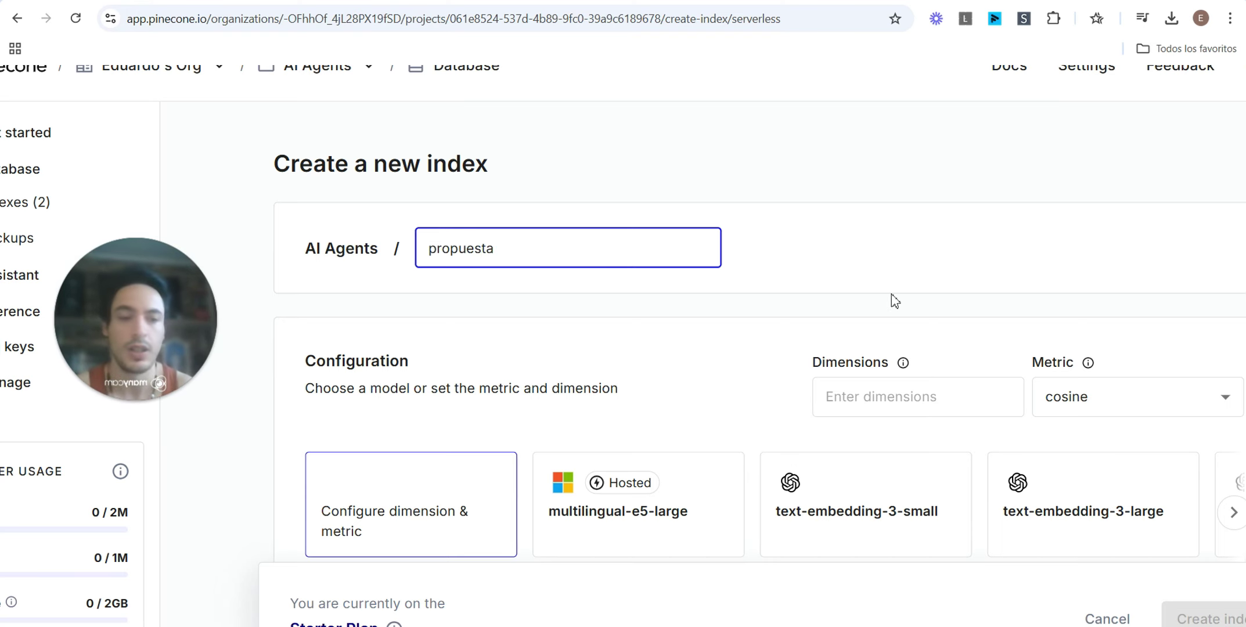
Step: Choose the text-embedding-3-small model in the new index's configuration
scroll(890, 298, down, 5)
drag(1241, 218, 1241, 284)
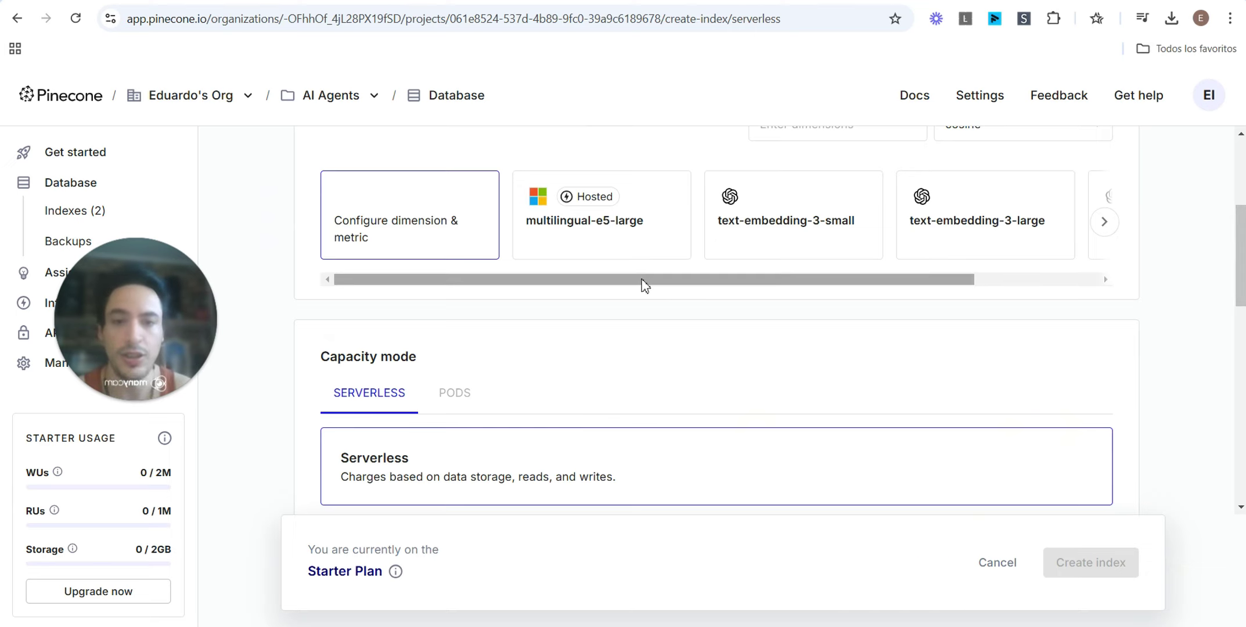
drag(642, 280, 752, 290)
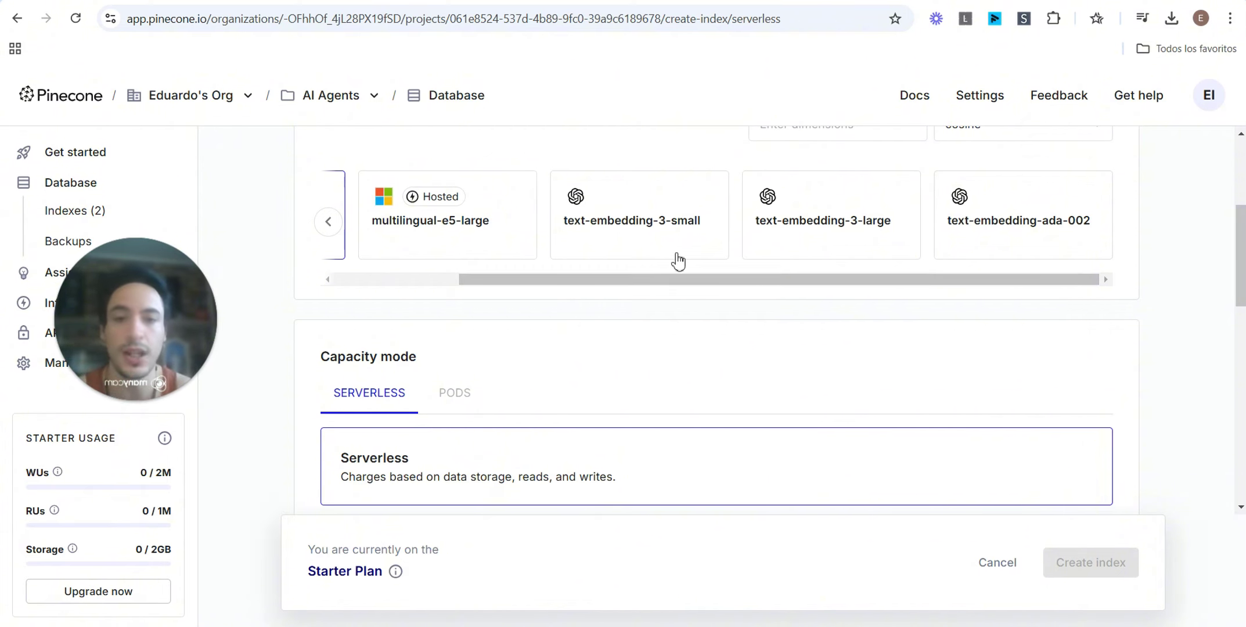
click(642, 243)
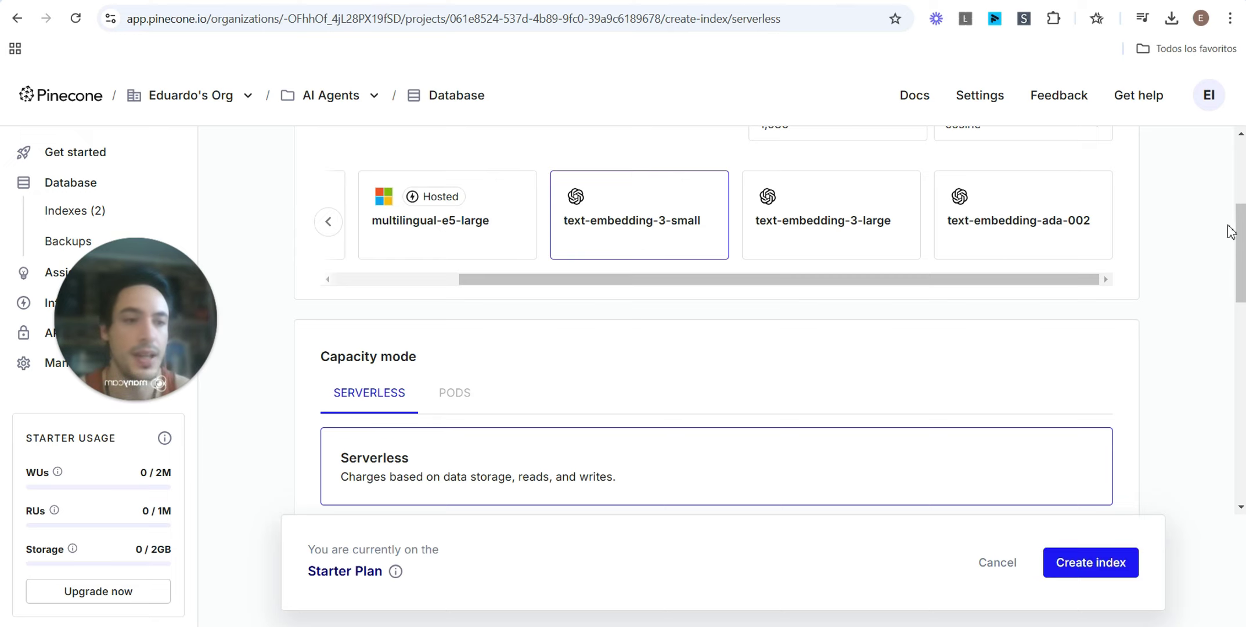
Step: Try Google Cloud and Azure as the index's cloud provider, and return the selection to AWS
drag(1240, 232, 1242, 349)
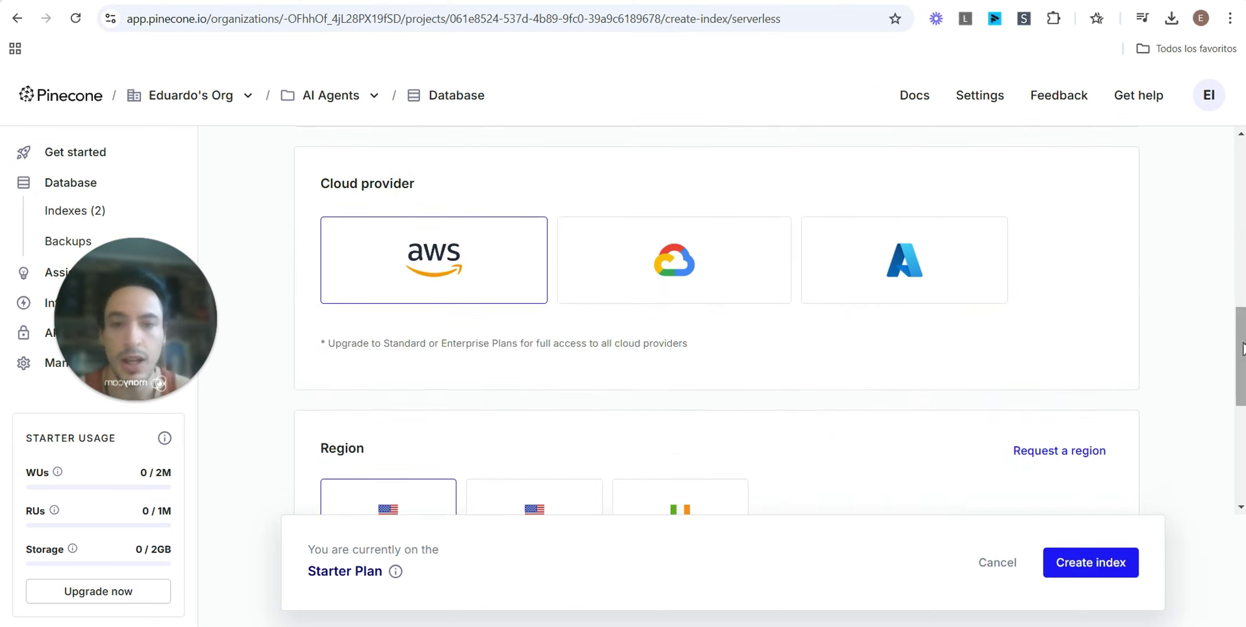
click(686, 289)
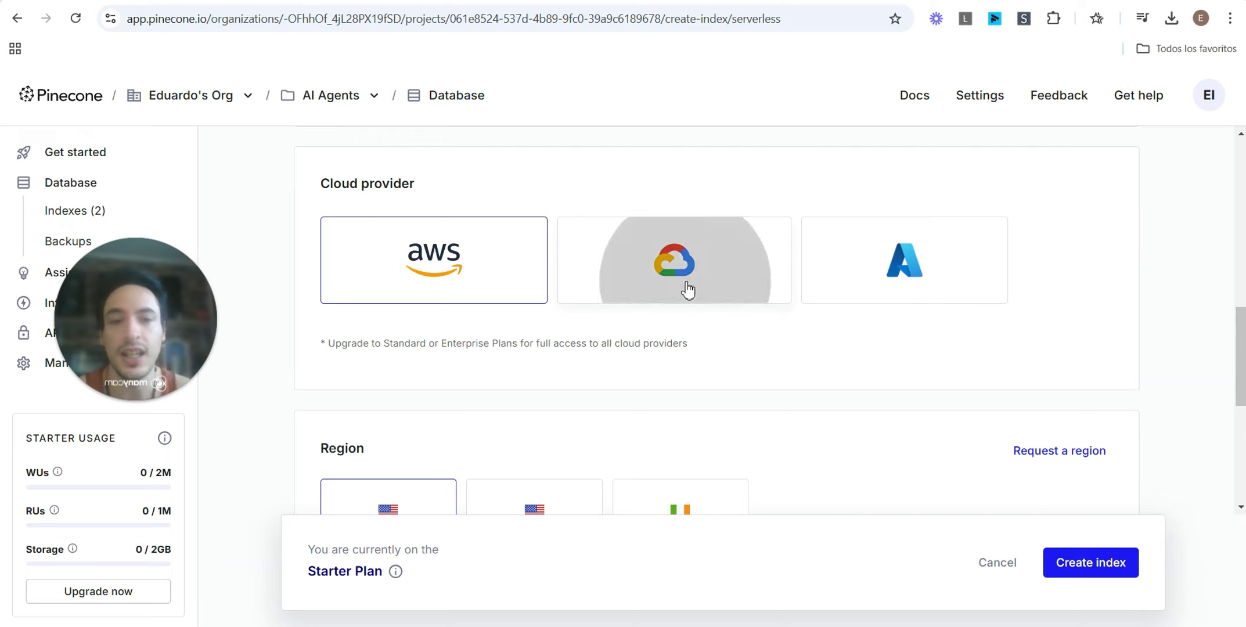
click(483, 281)
click(702, 236)
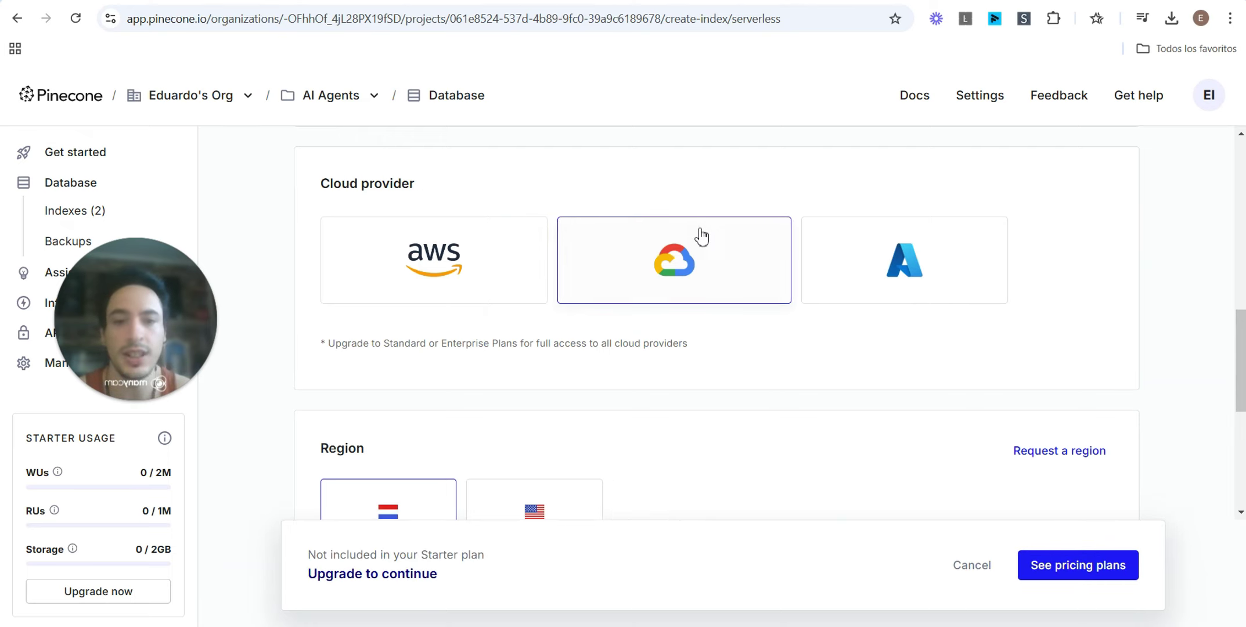
click(882, 250)
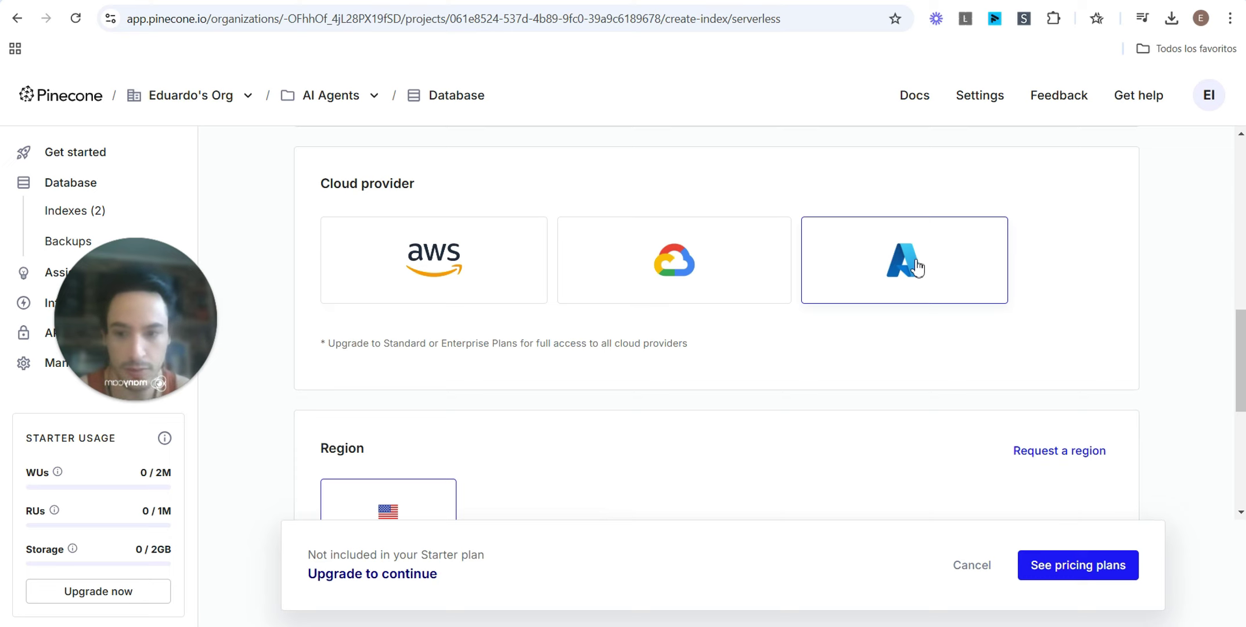
click(453, 255)
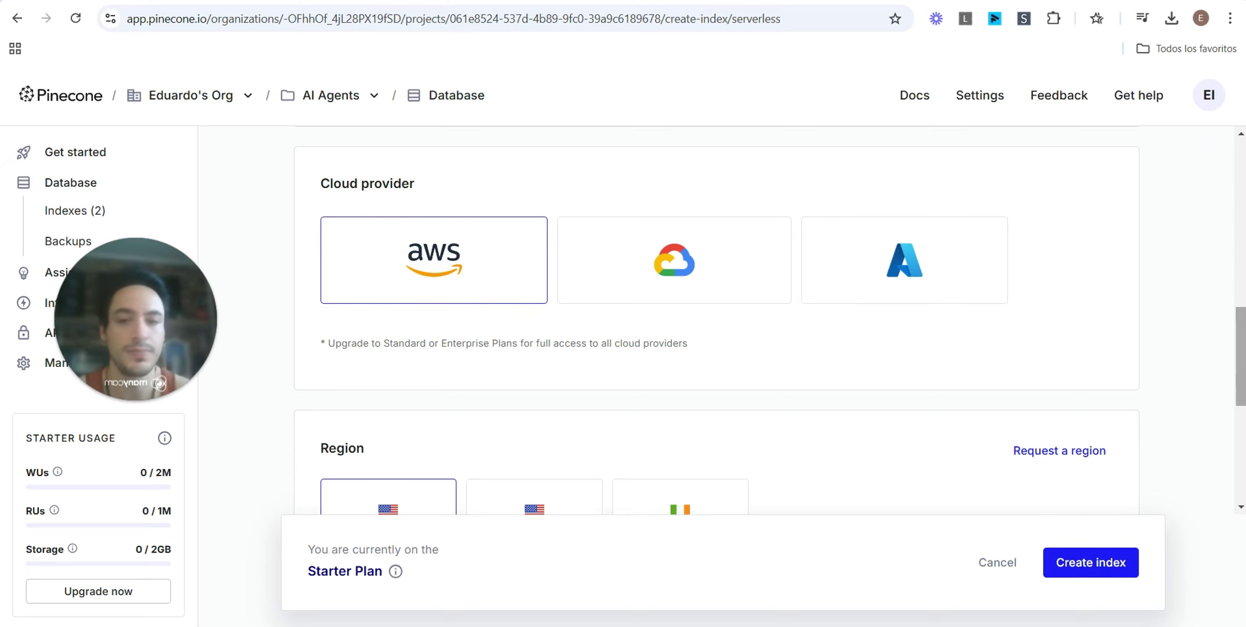
Step: Create the index in the Virginia us-east-1 region with deletion protection off, and inspect its details
drag(1241, 386, 1235, 512)
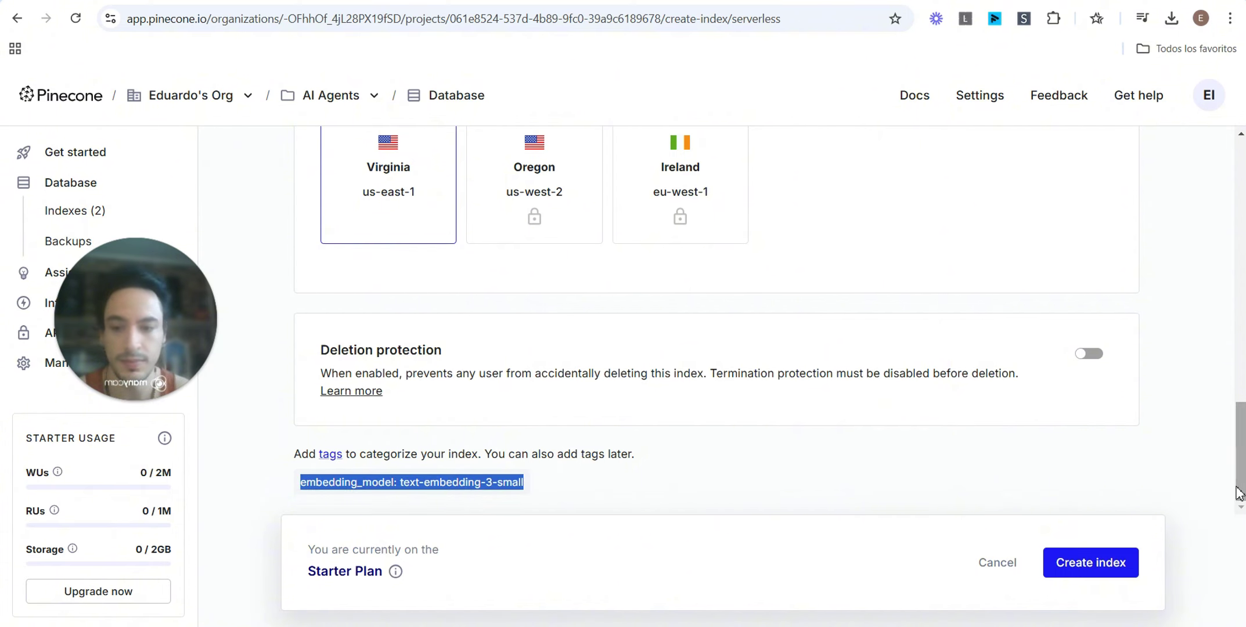
click(924, 503)
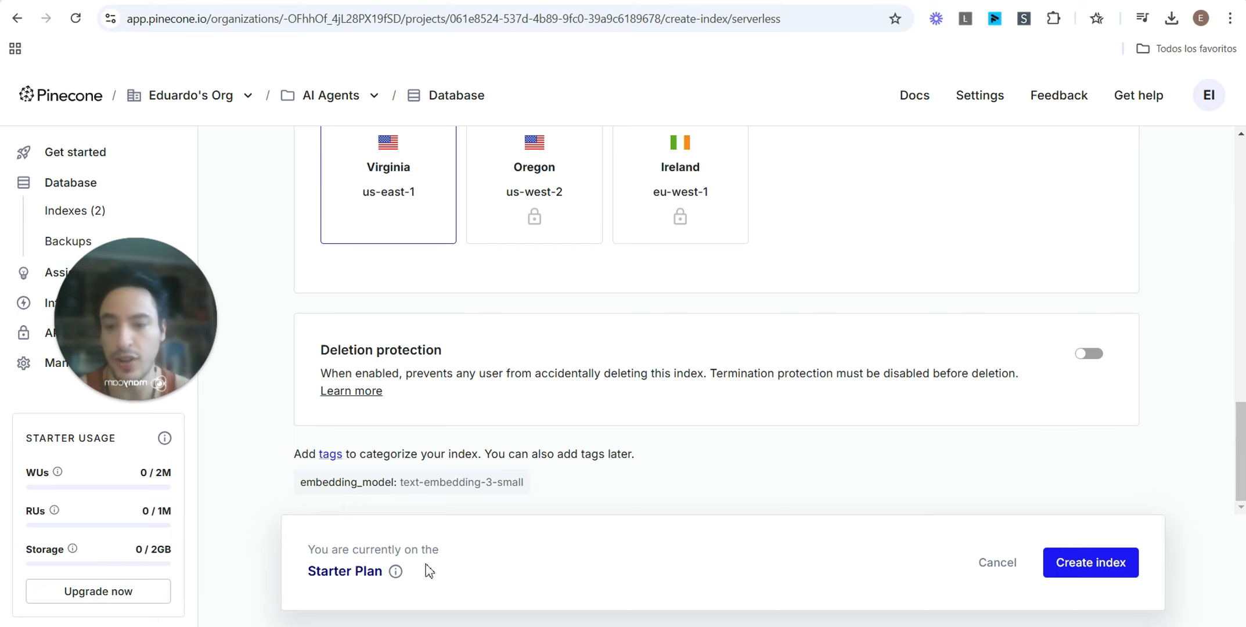
click(1072, 578)
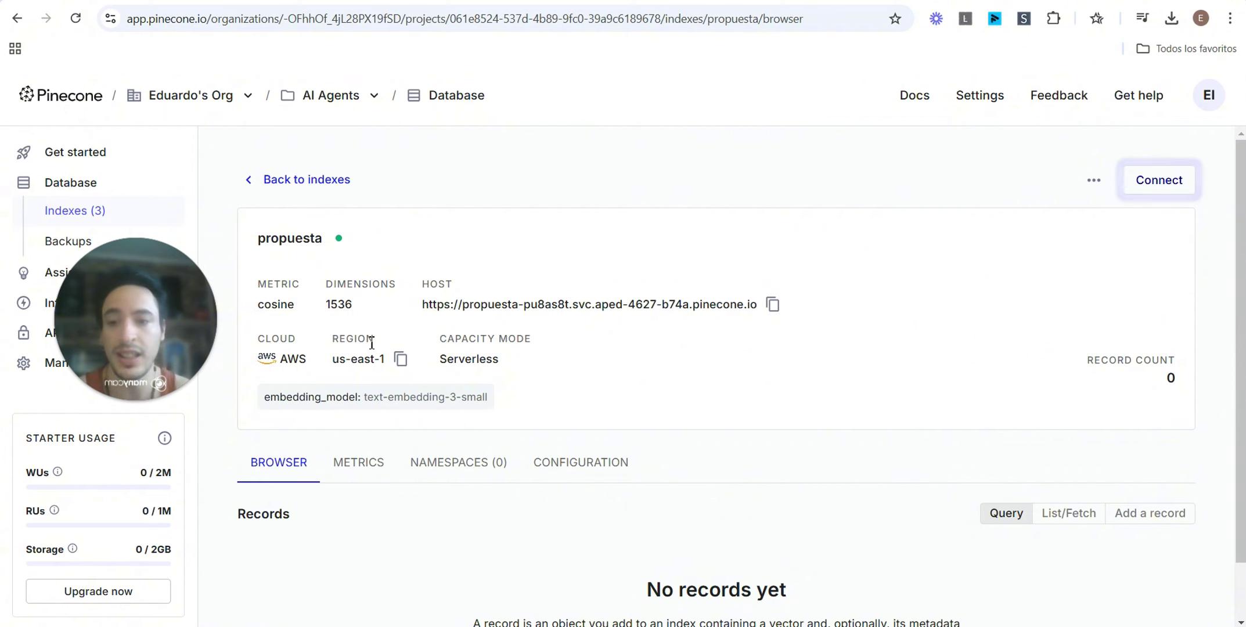
scroll(428, 355, up, 3)
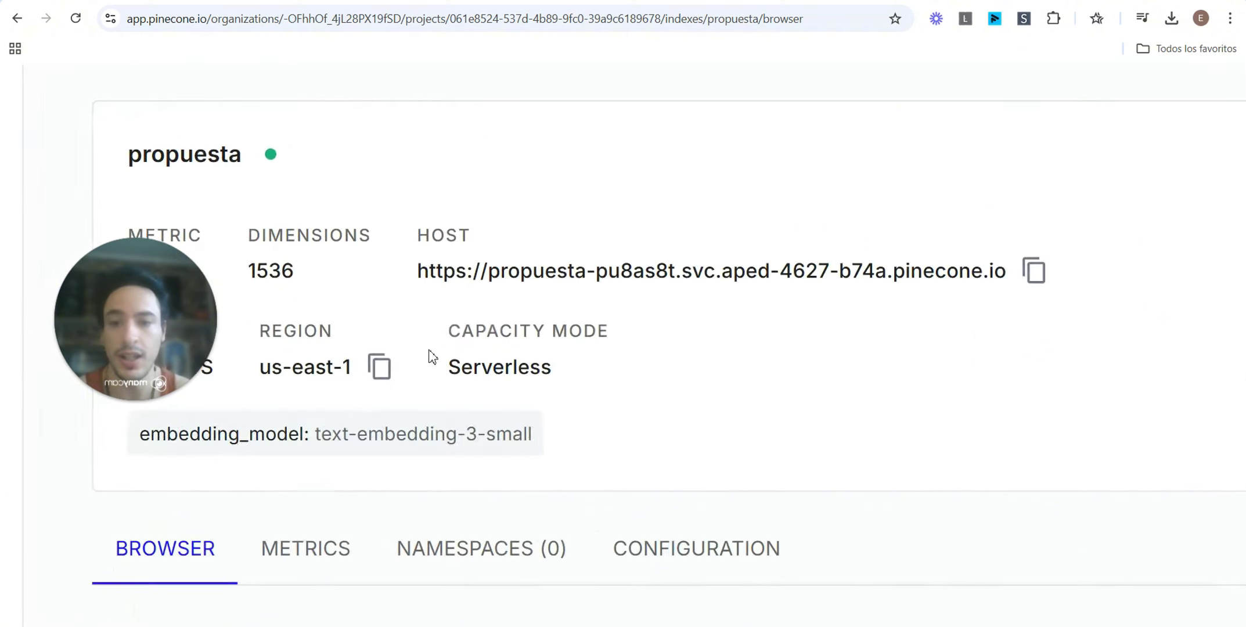
scroll(460, 361, down, 3)
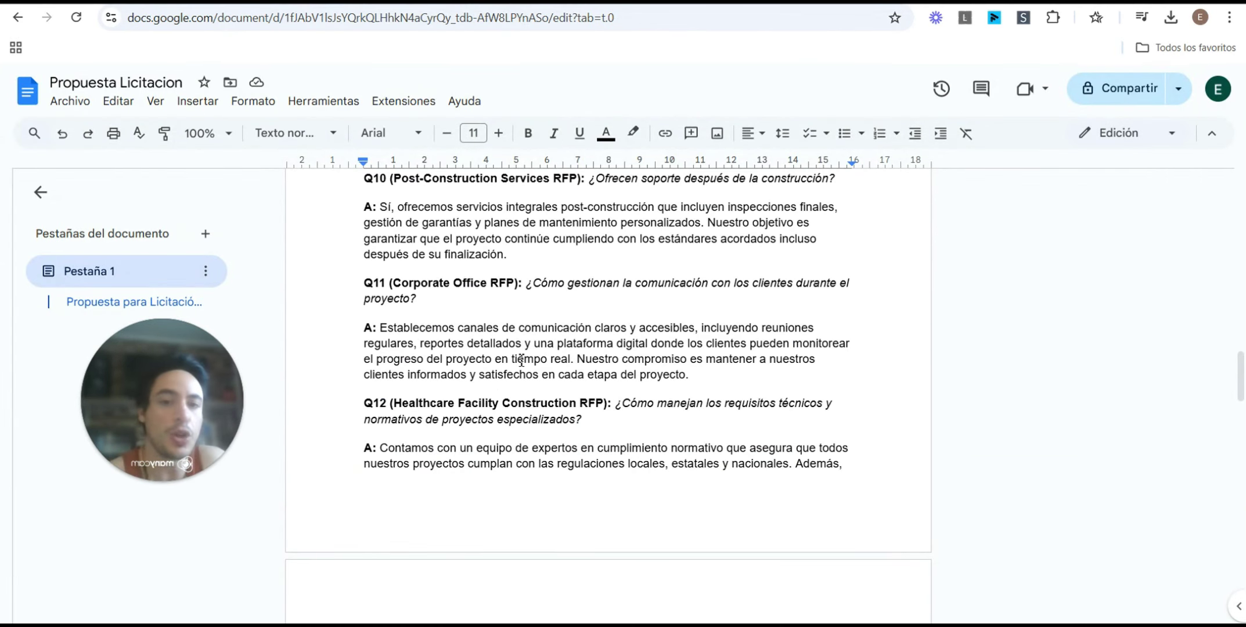
Step: Skim the questions and answers throughout the Propuesta Licitacion document in Google Docs
scroll(521, 361, up, 20)
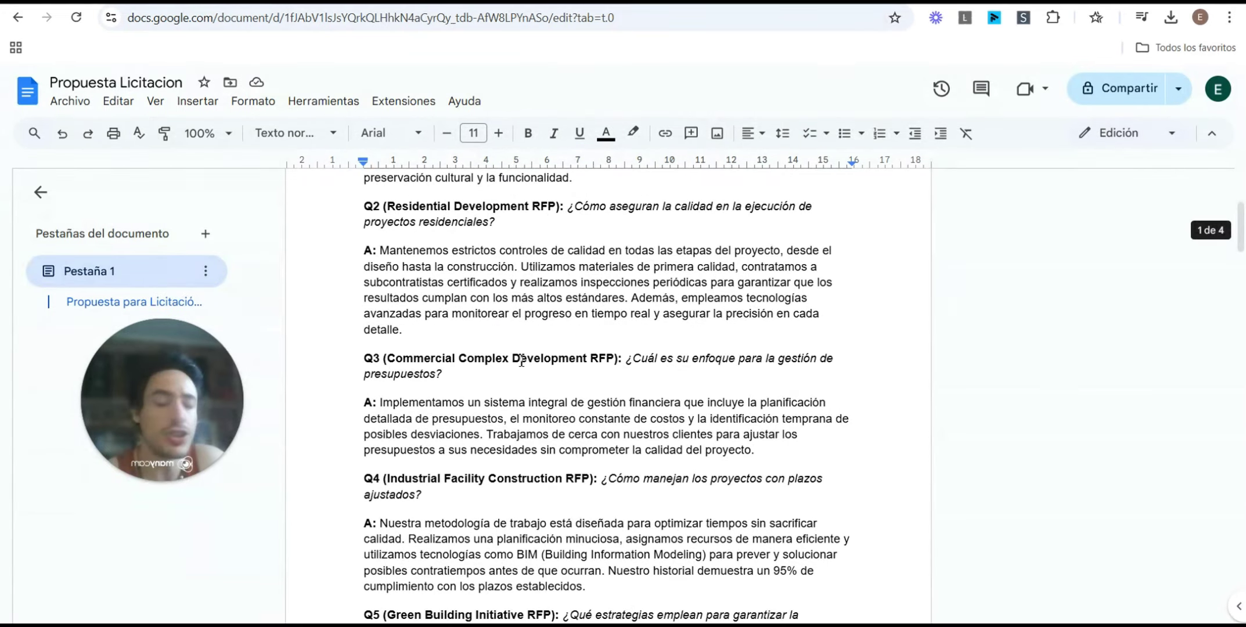
scroll(521, 361, up, 5)
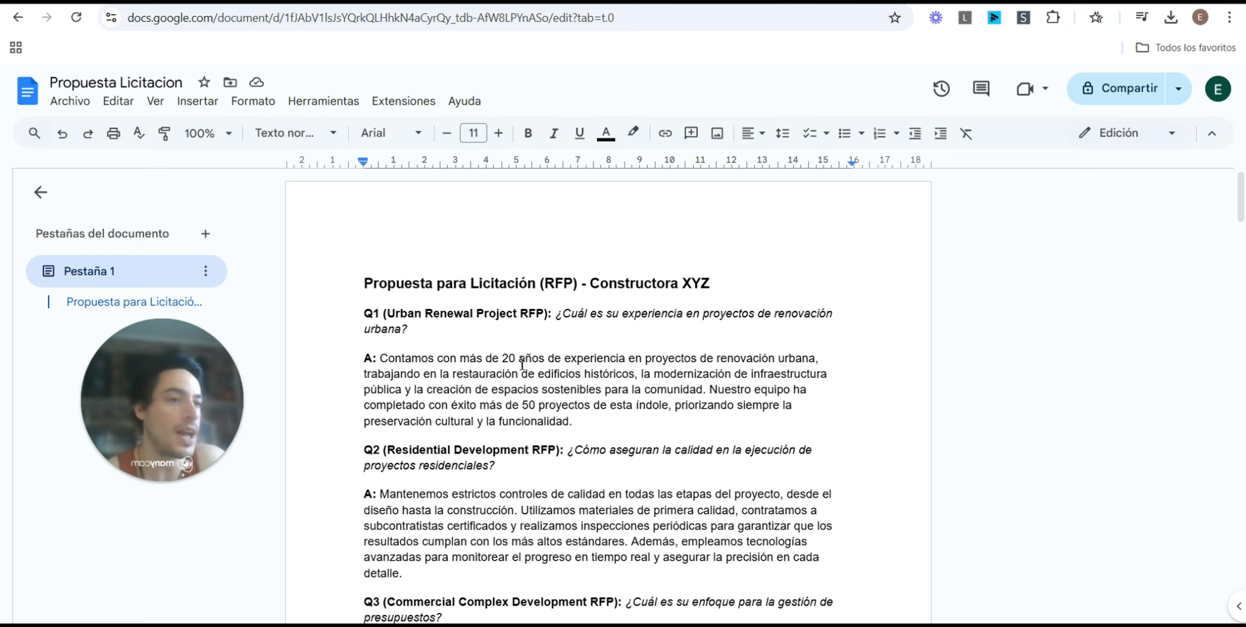
scroll(534, 348, down, 7)
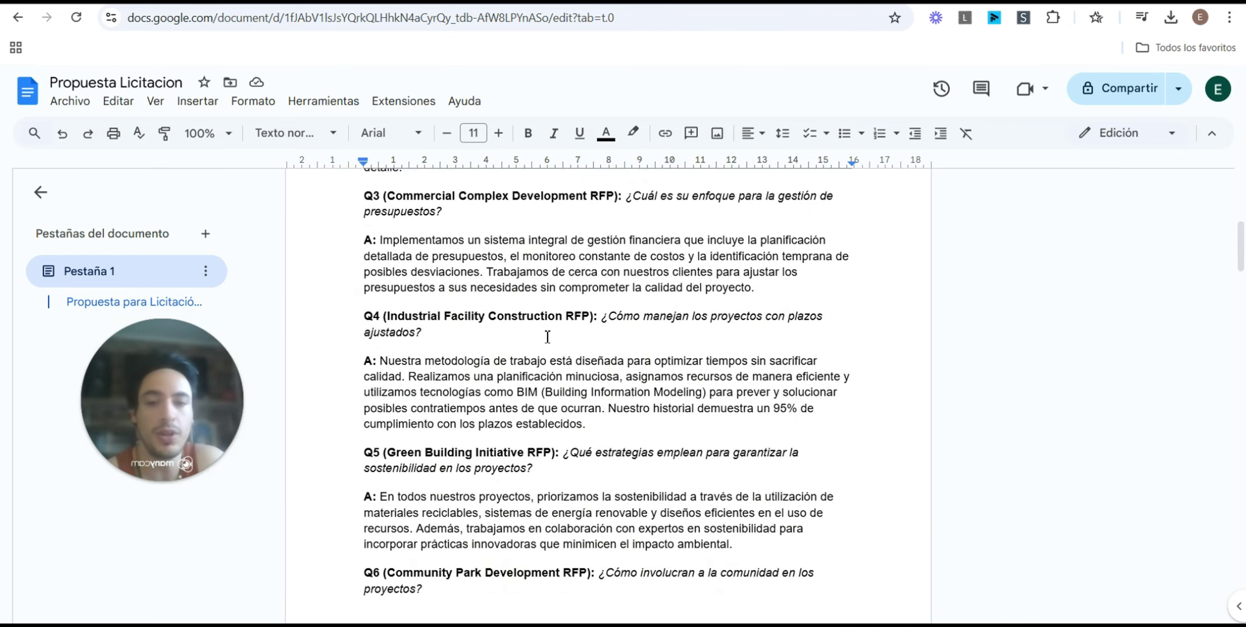
scroll(557, 342, down, 5)
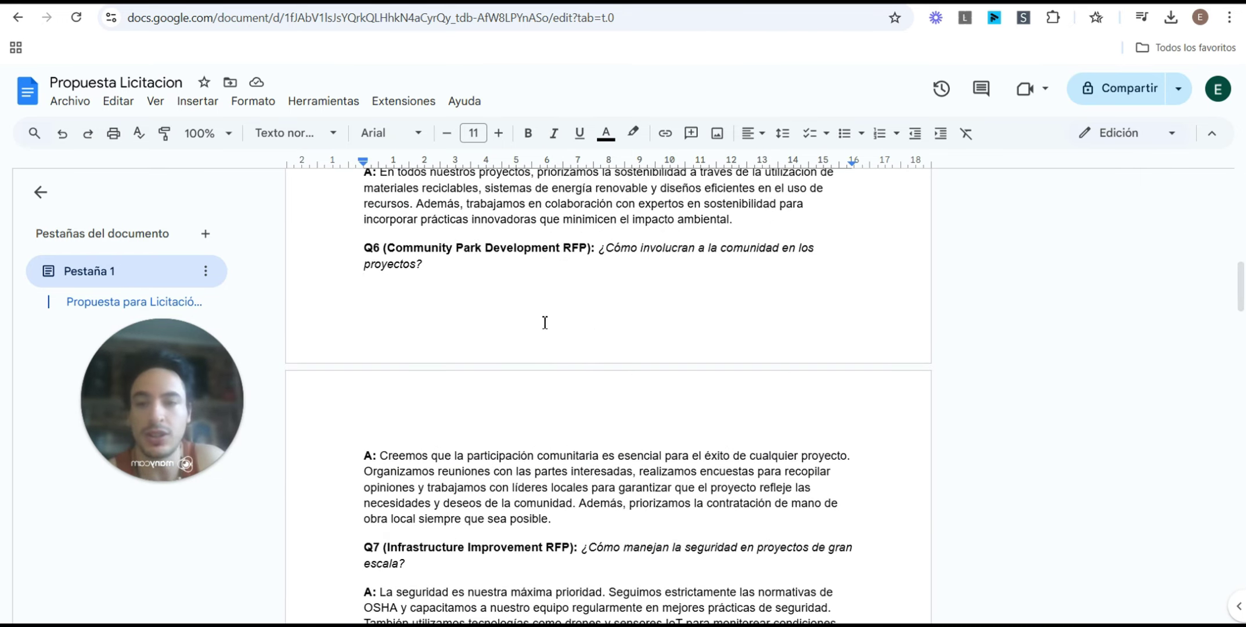
scroll(544, 322, down, 3)
scroll(545, 324, up, 7)
scroll(546, 337, down, 15)
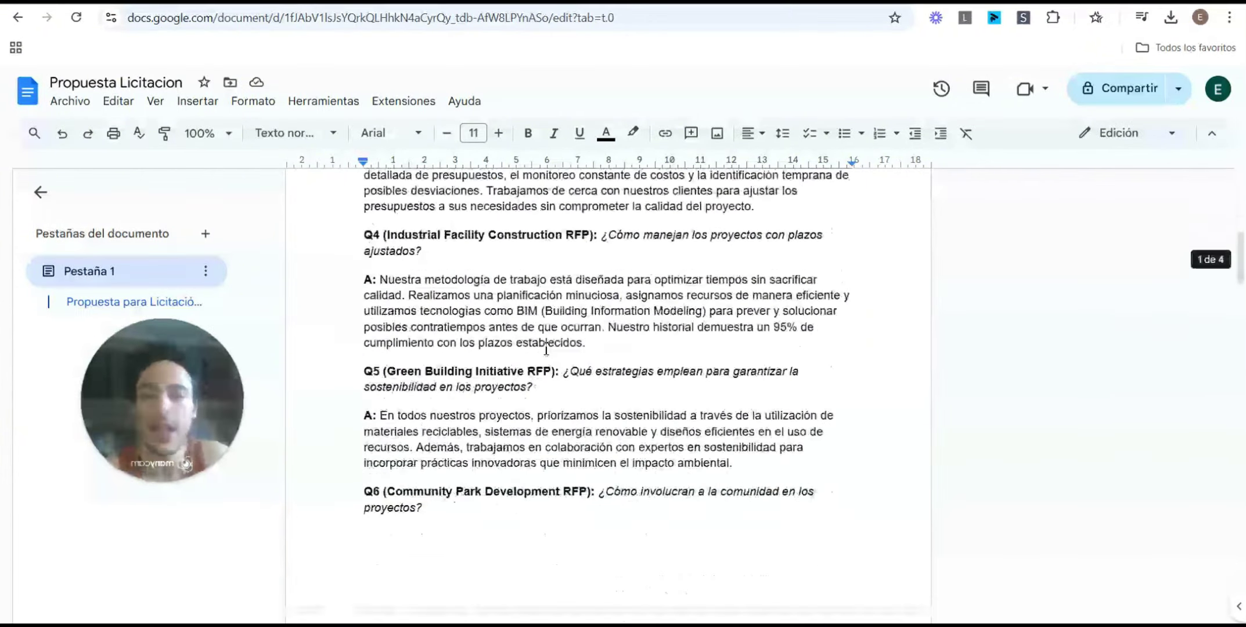
scroll(546, 347, up, 20)
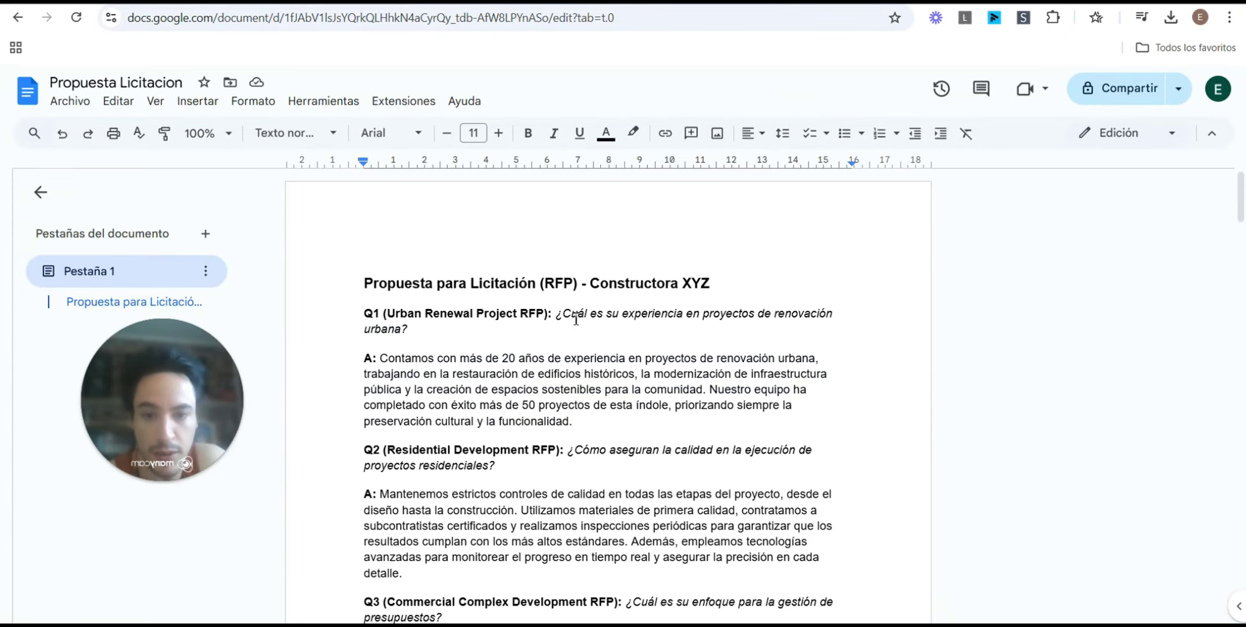
Step: Examine the Q1 question and answer and the Q3 question in the proposal document, continuing to Q6
drag(563, 316, 725, 316)
scroll(642, 344, down, 2)
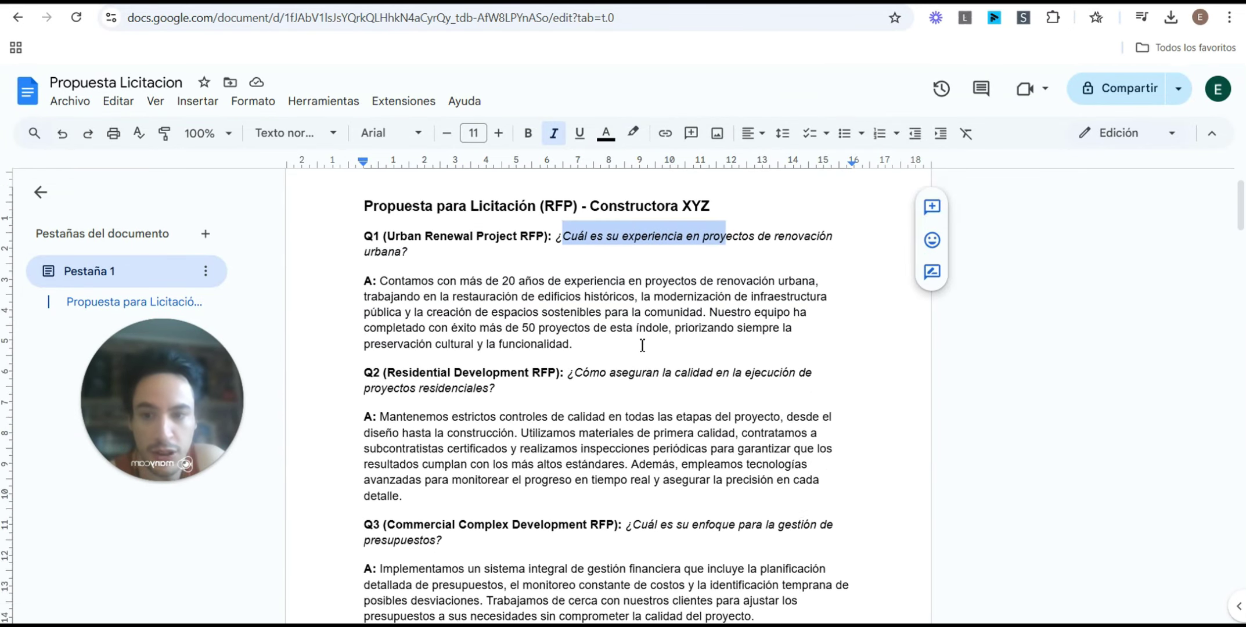
drag(397, 277, 566, 280)
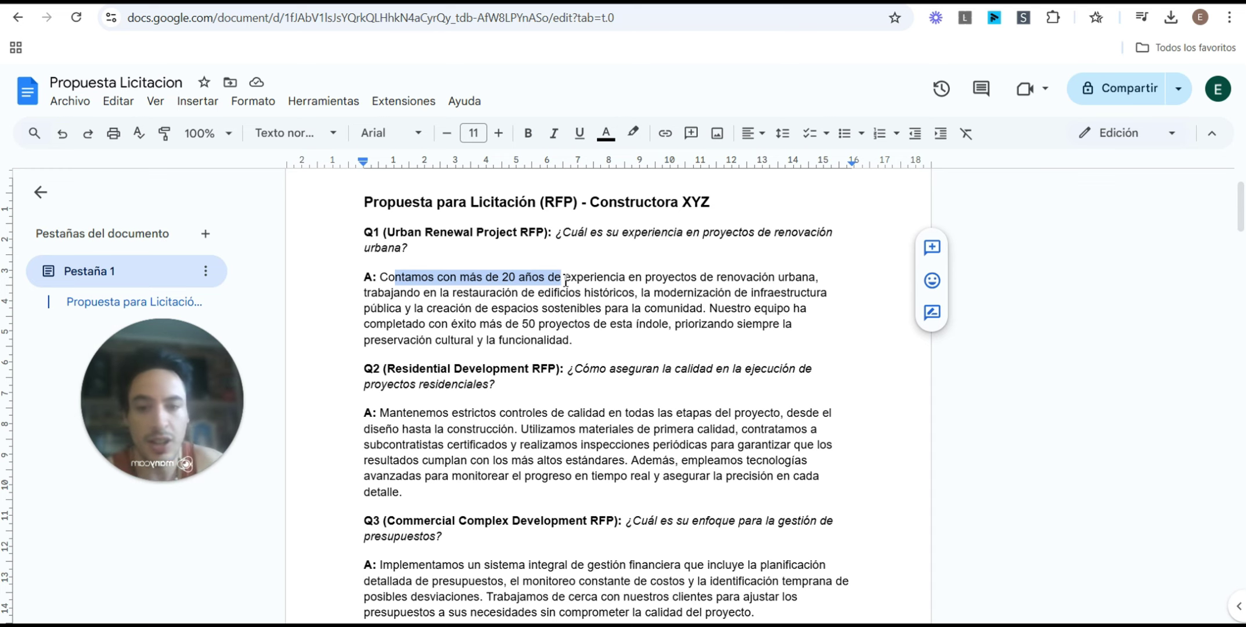
scroll(769, 293, down, 3)
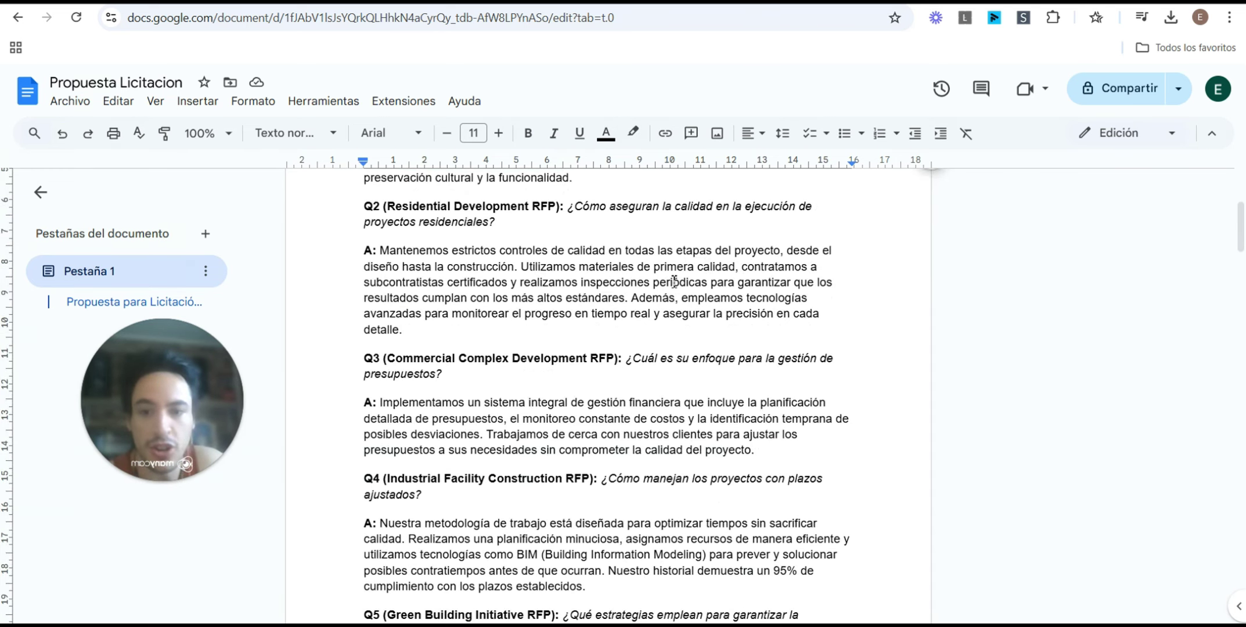
drag(405, 336, 764, 360)
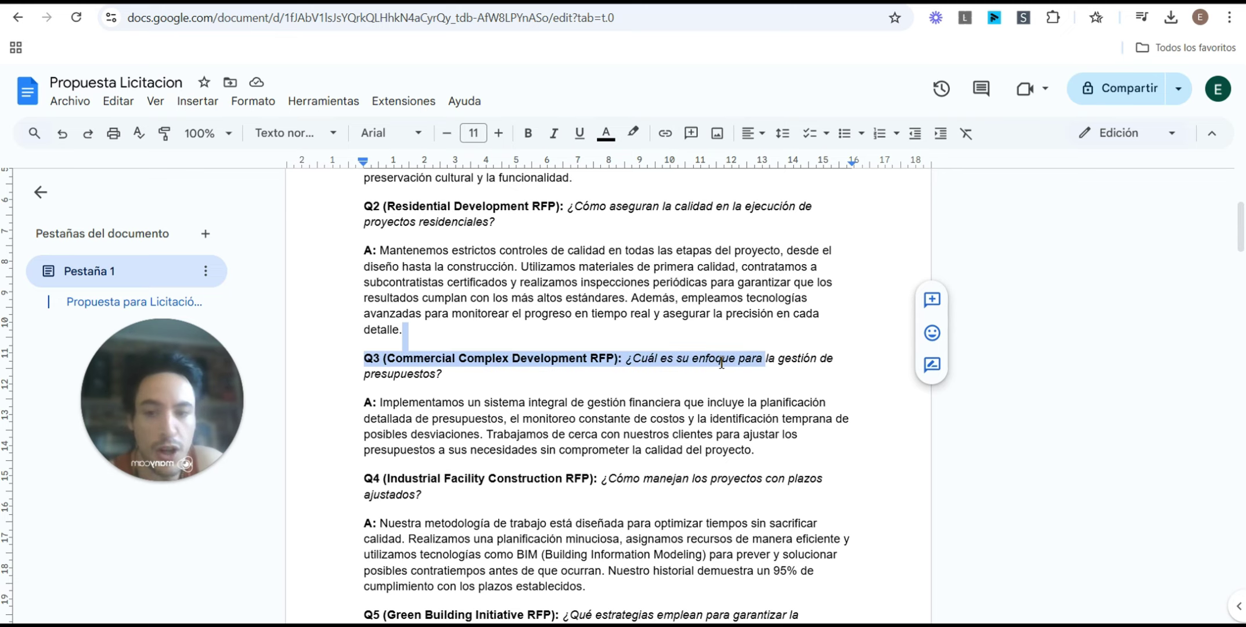
scroll(570, 342, down, 4)
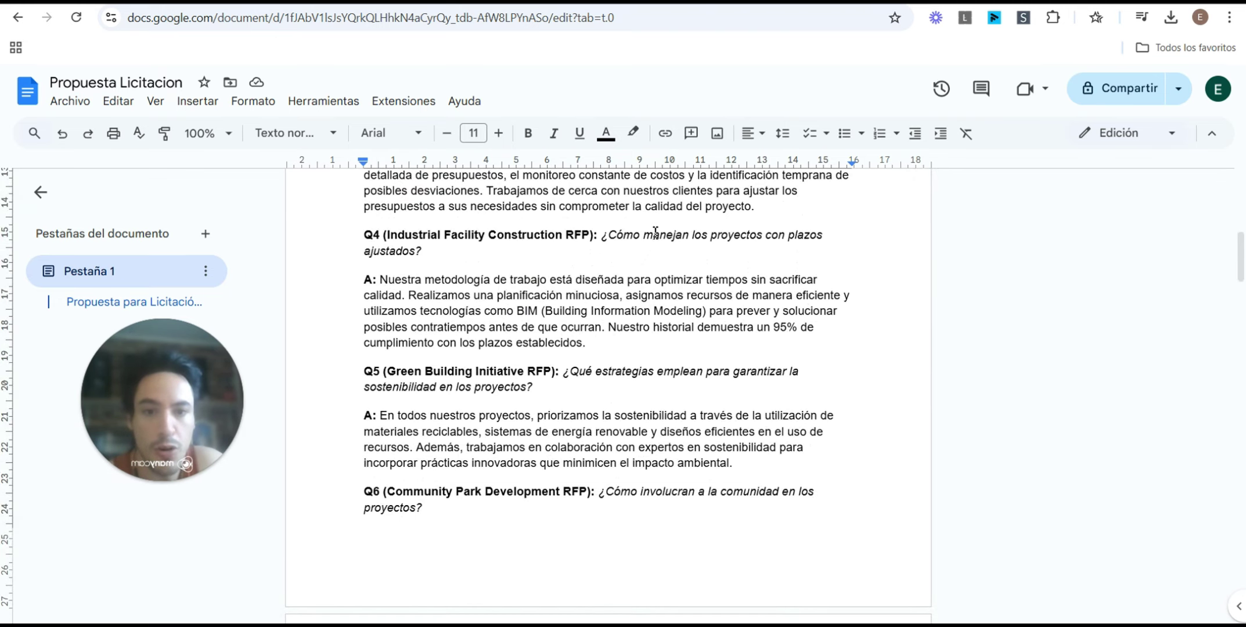
Step: Examine the Q4 and Q5 questions in the proposal document, continuing to the Q25 question and answer
drag(655, 231, 740, 232)
scroll(625, 264, down, 1)
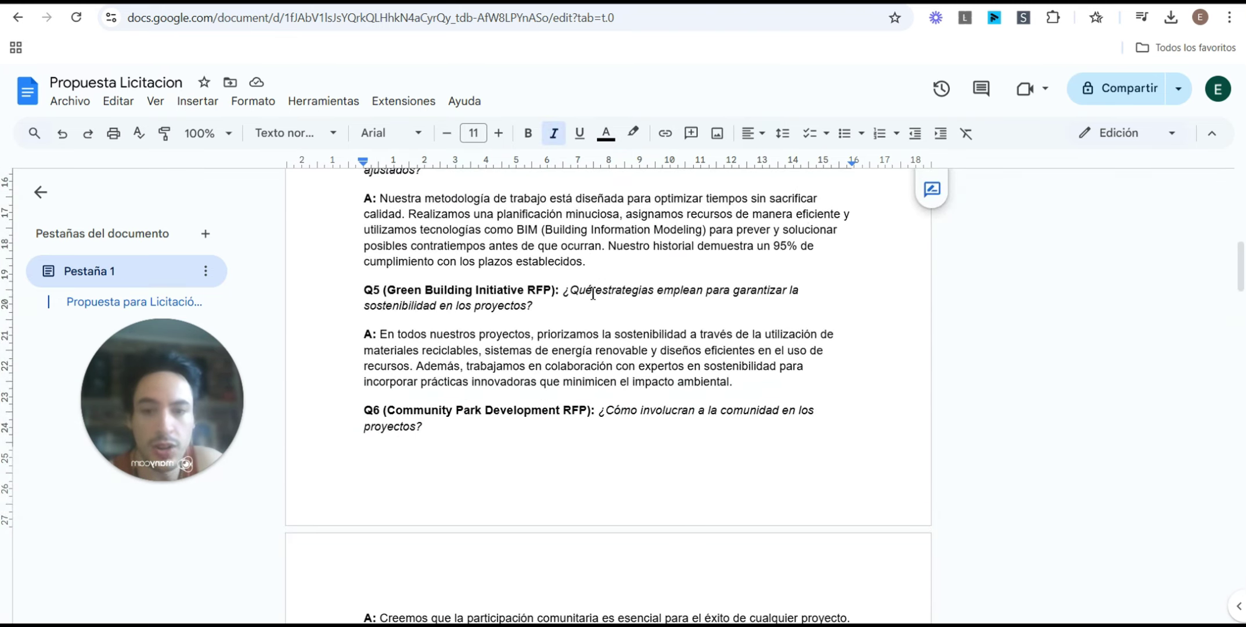
drag(572, 290, 766, 290)
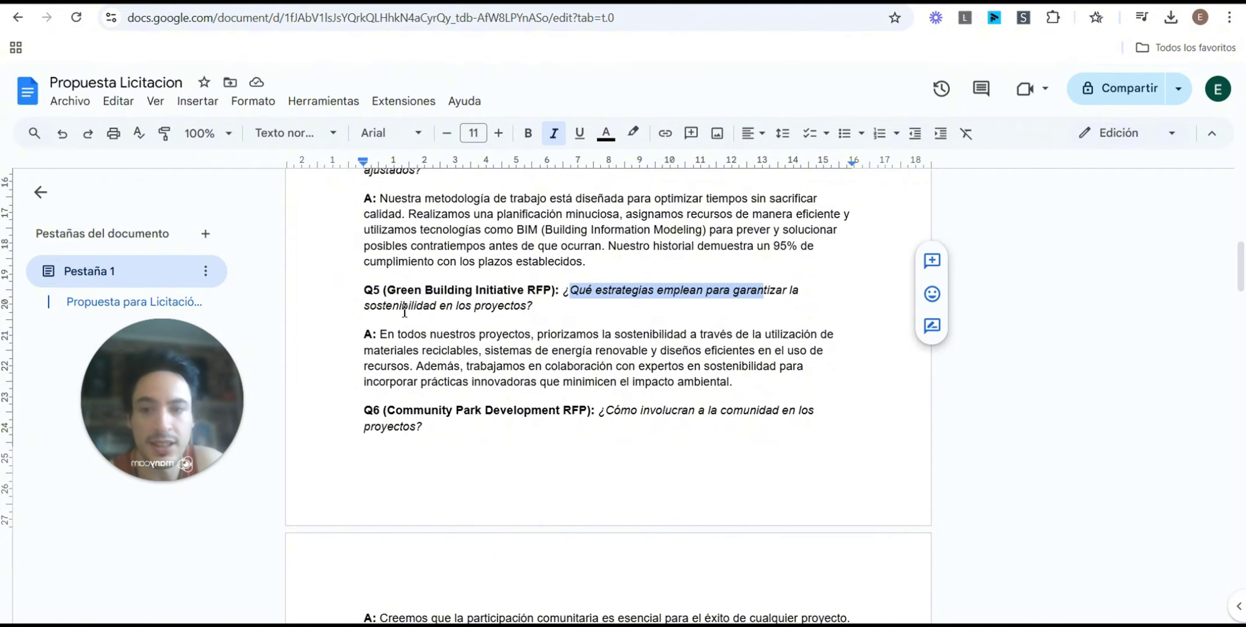
scroll(625, 302, down, 20)
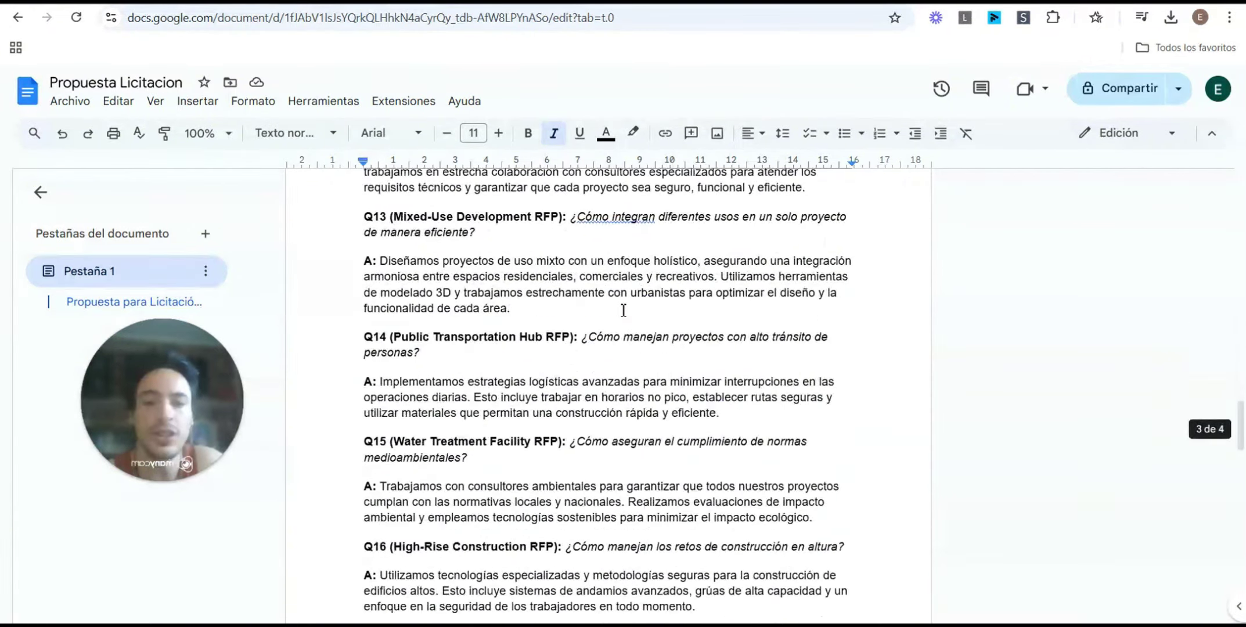
scroll(625, 309, down, 10)
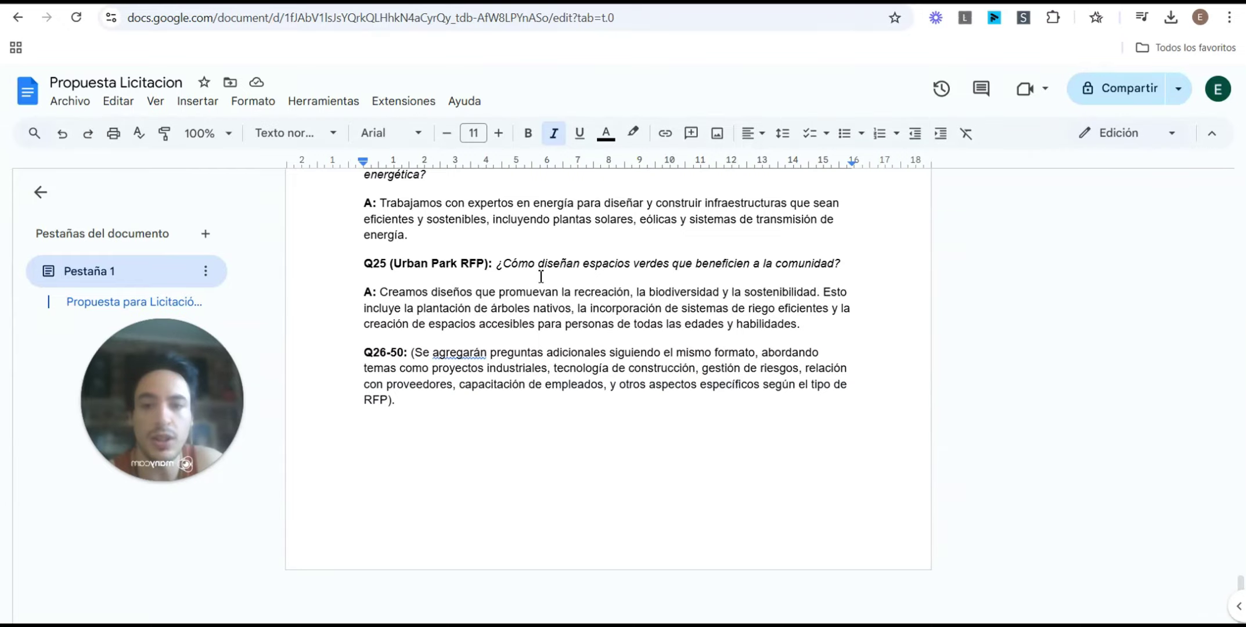
drag(509, 265, 831, 293)
Step: Review the proposal's questions and answers from Q25 back to the document title
scroll(726, 378, up, 20)
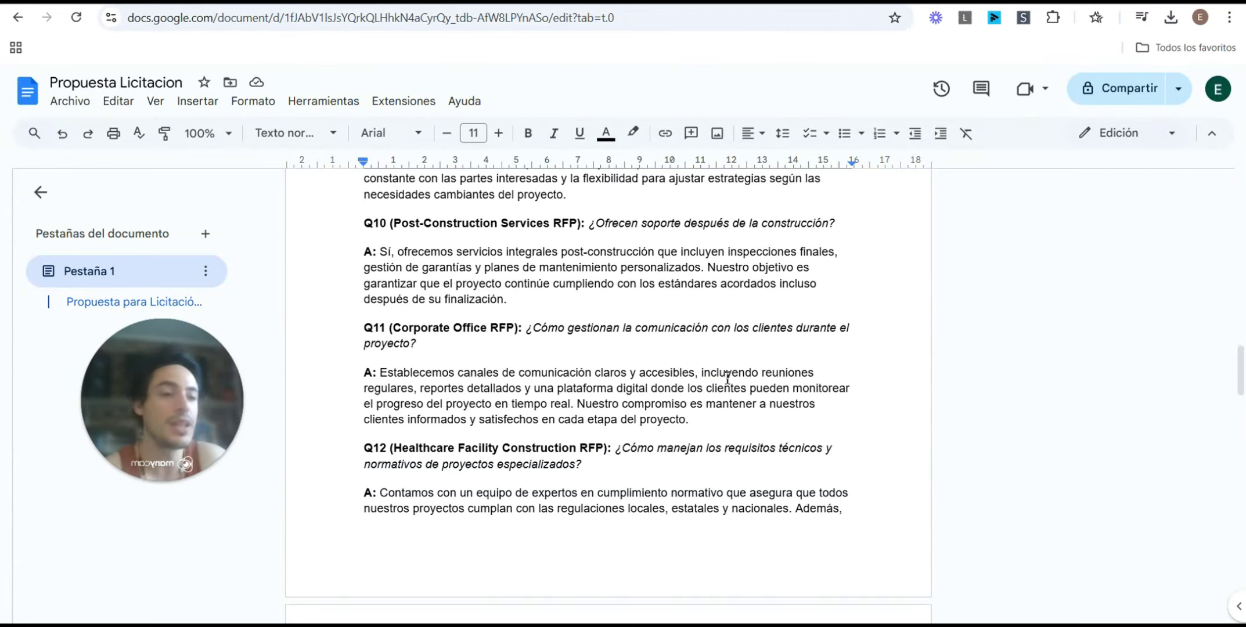
scroll(700, 450, up, 15)
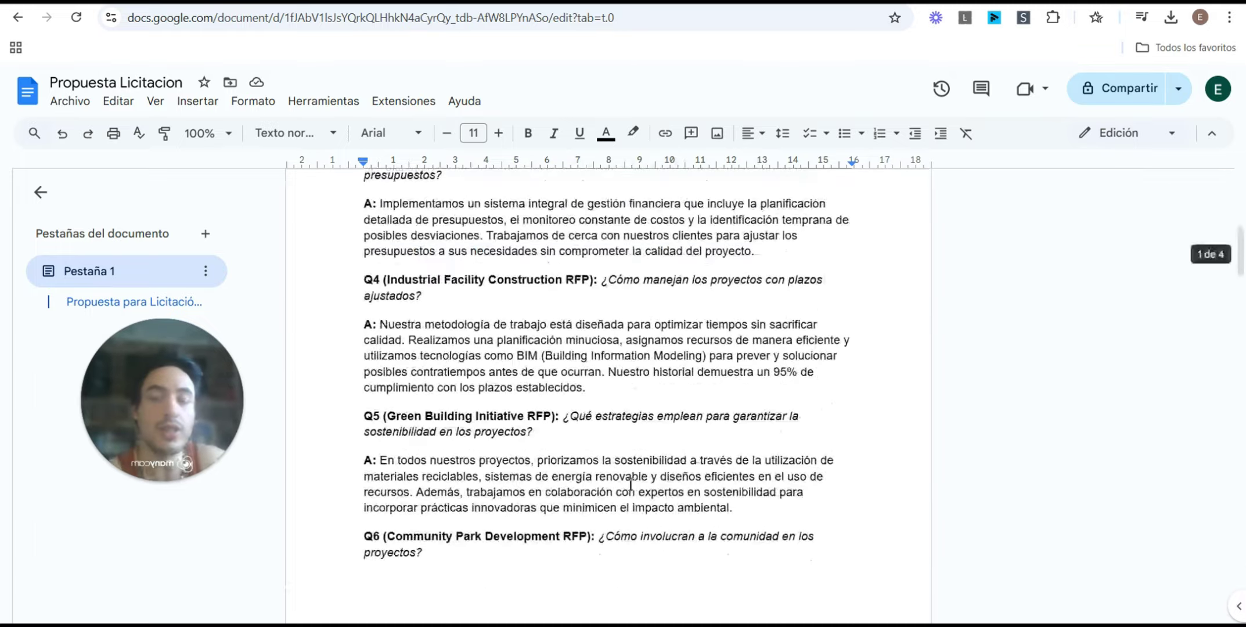
scroll(630, 485, down, 4)
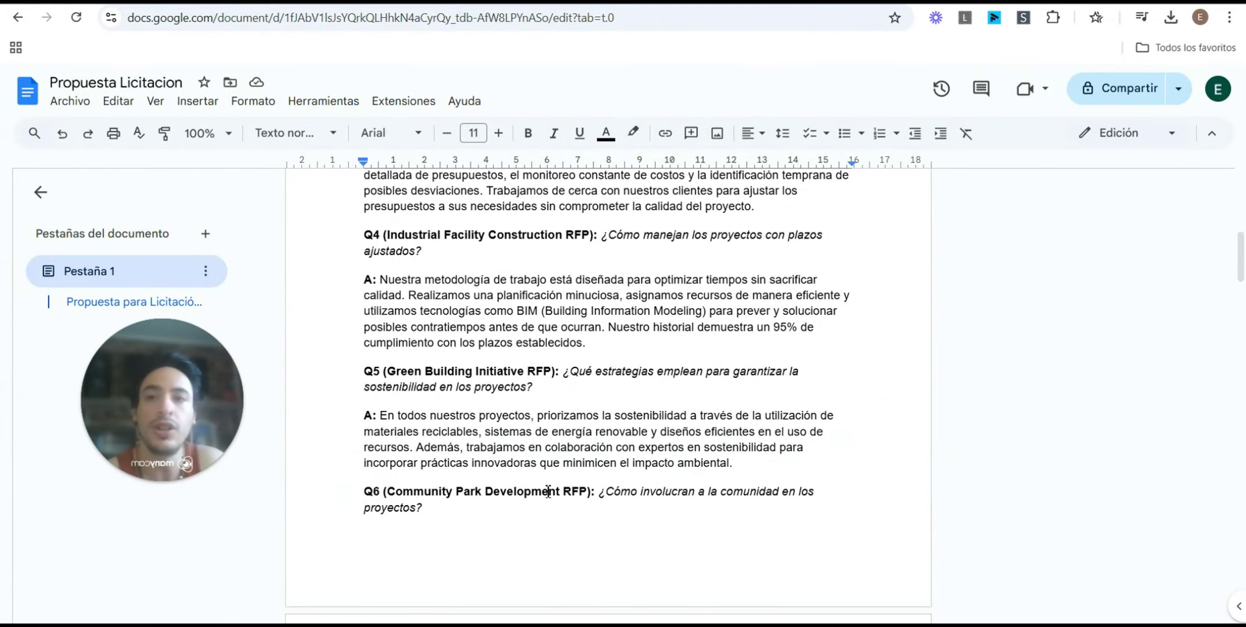
scroll(475, 497, down, 12)
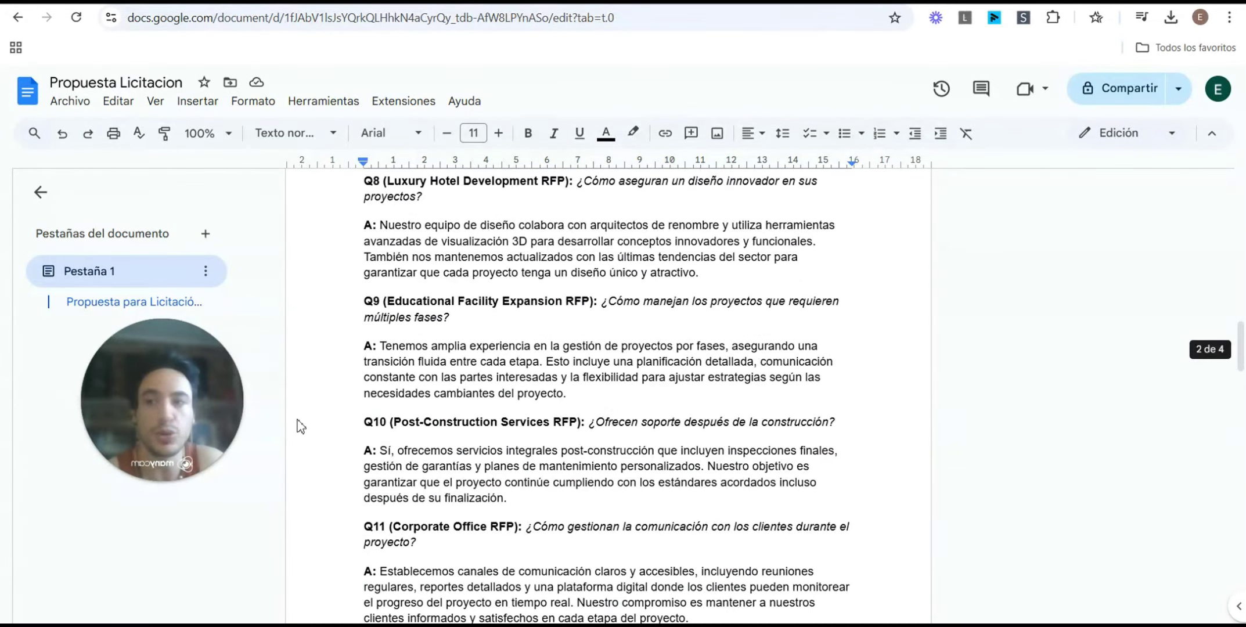
scroll(559, 297, down, 7)
scroll(559, 297, down, 4)
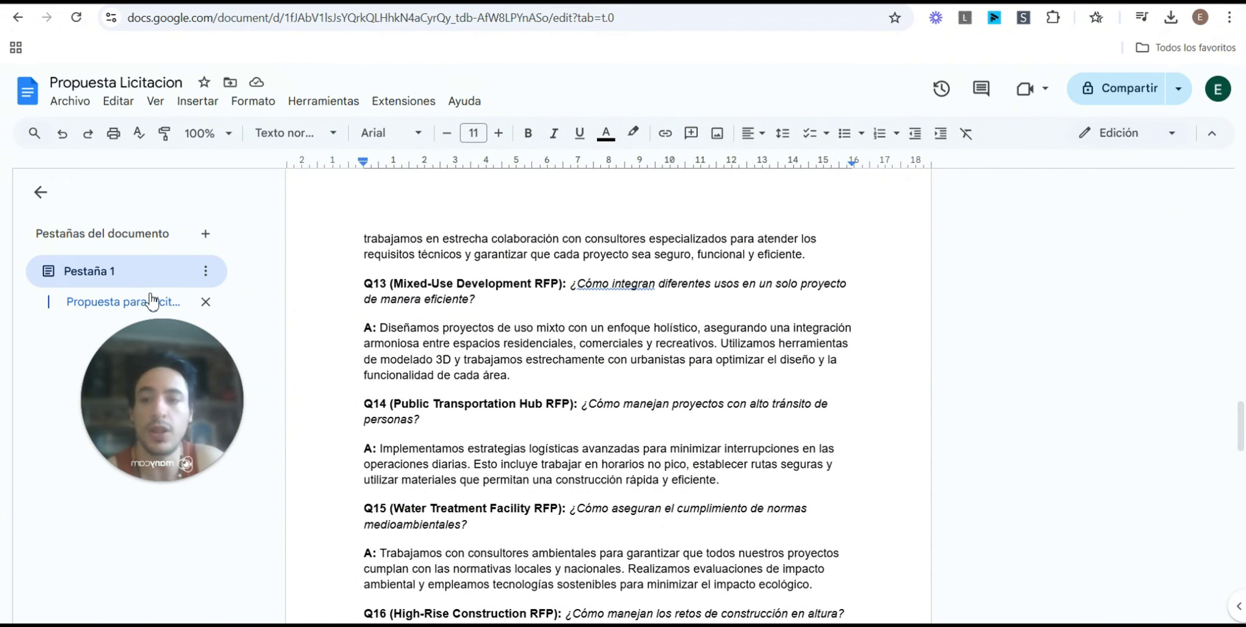
scroll(998, 339, up, 5)
scroll(978, 347, up, 10)
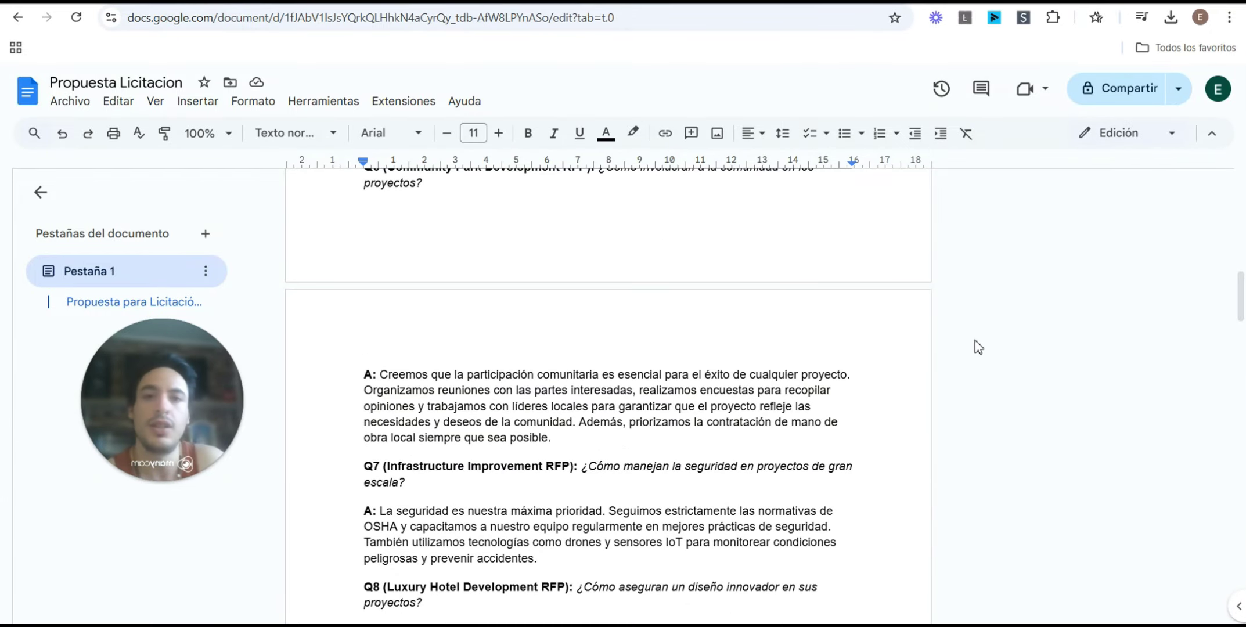
scroll(978, 347, up, 4)
scroll(990, 383, up, 10)
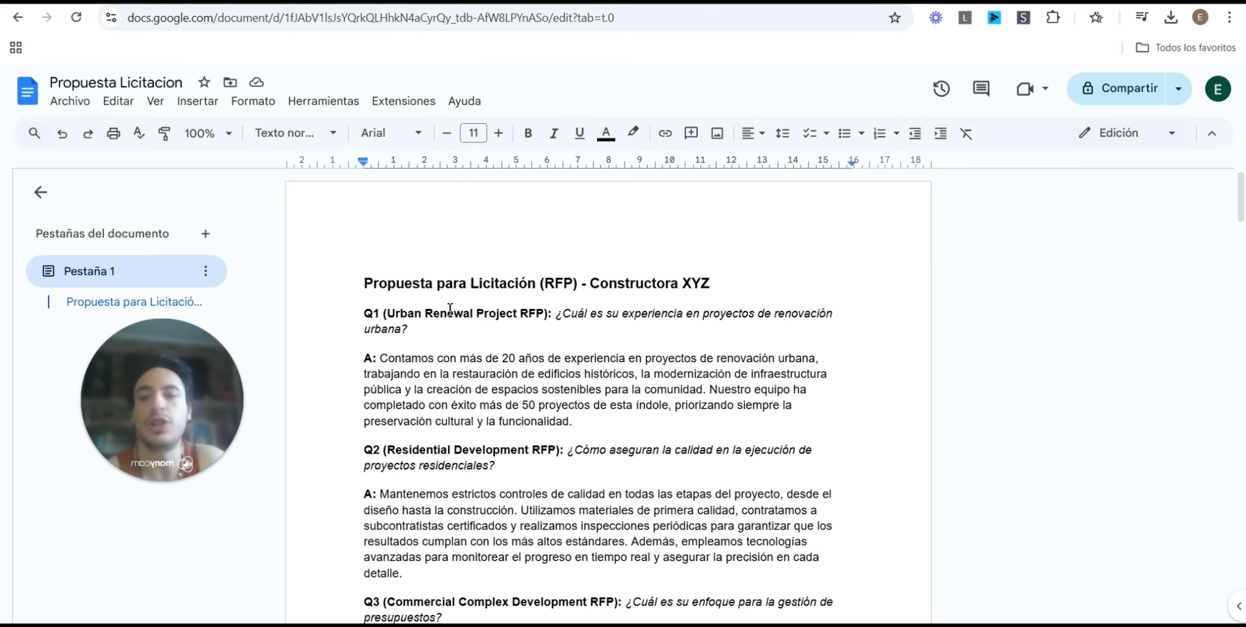
Step: Skim the proposal from Q1 to the closing Q26-50 note and return to its beginning
scroll(571, 377, down, 10)
scroll(571, 374, down, 20)
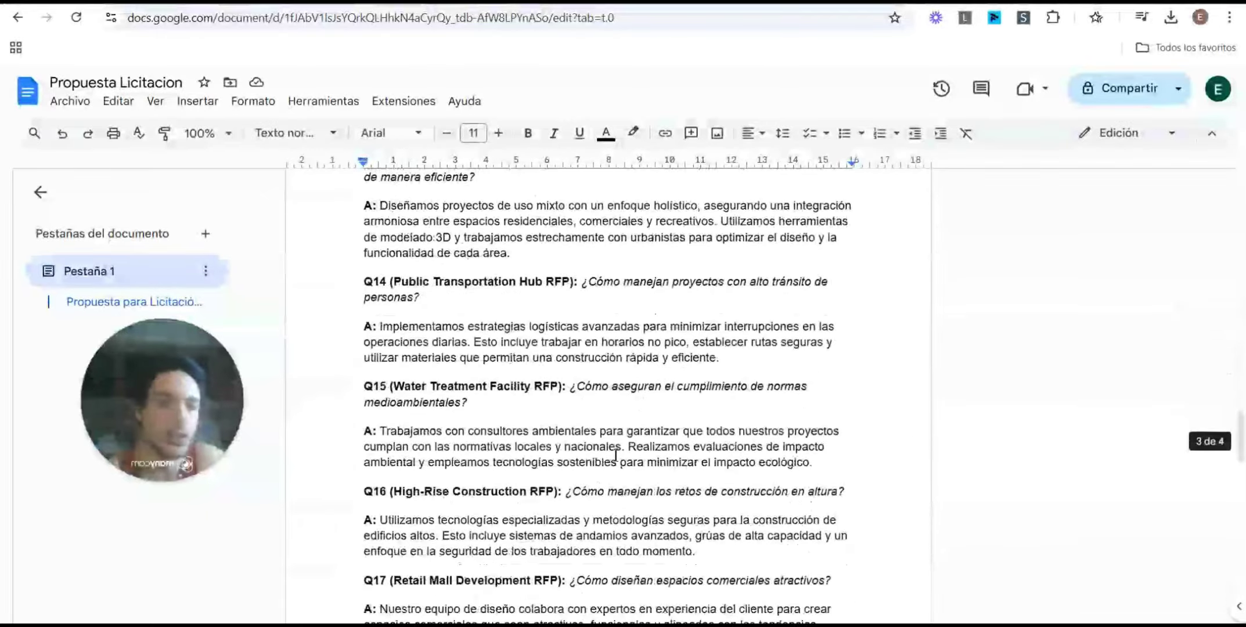
scroll(627, 493, up, 5)
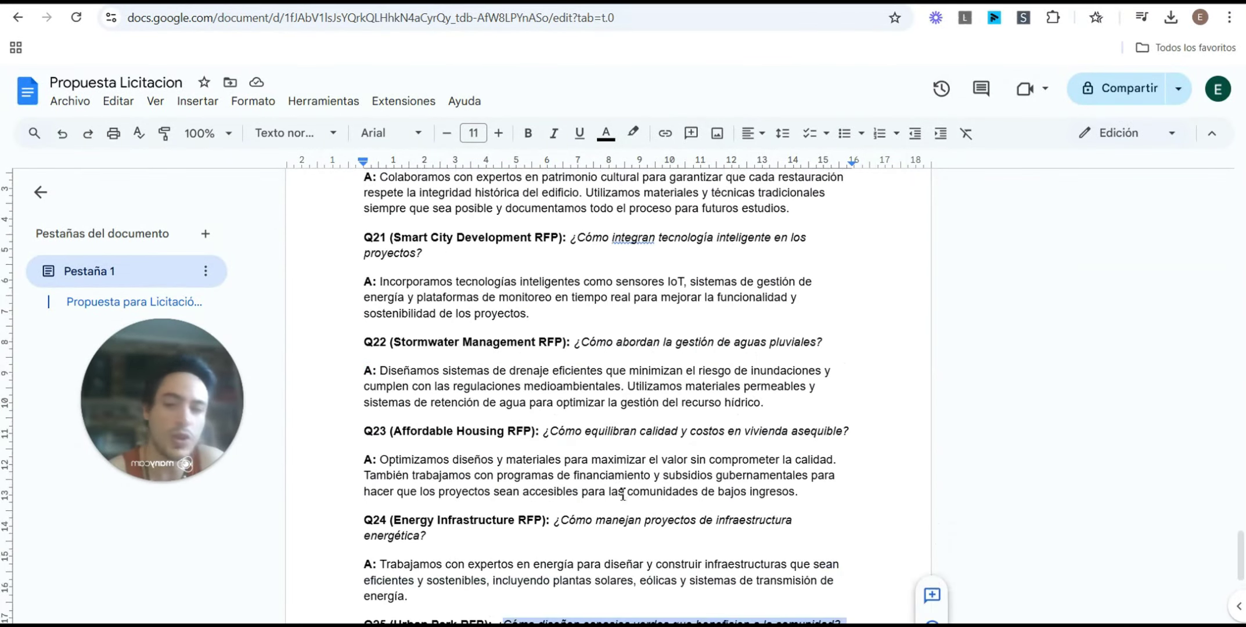
scroll(616, 488, down, 5)
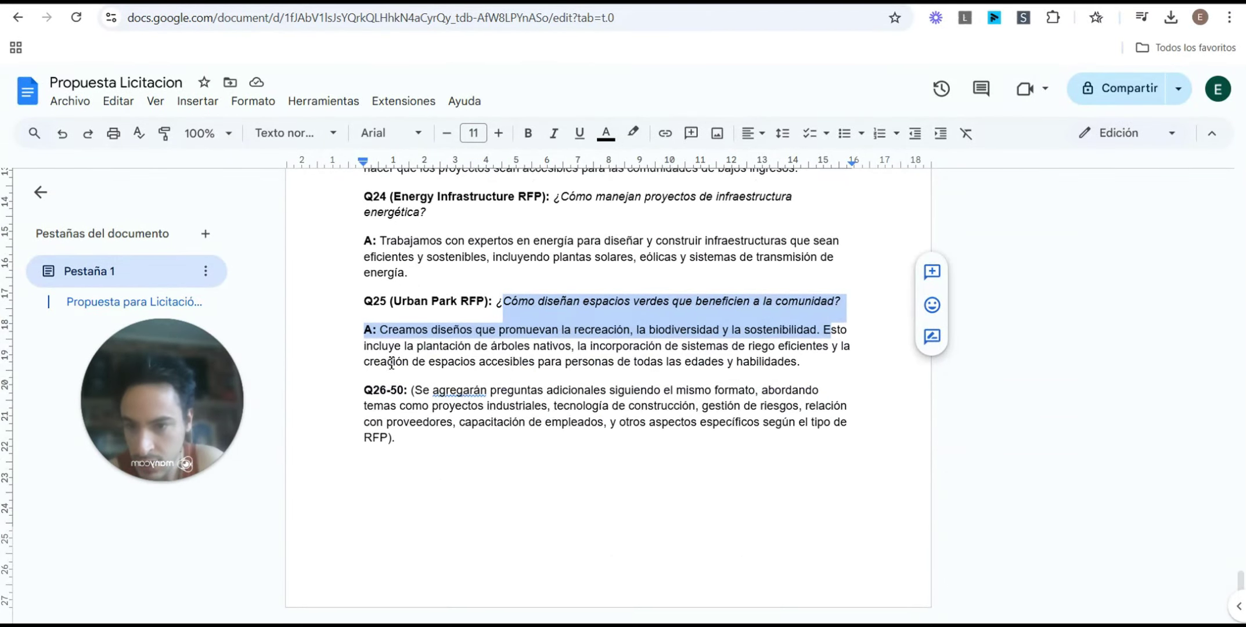
scroll(590, 365, up, 10)
scroll(593, 364, up, 20)
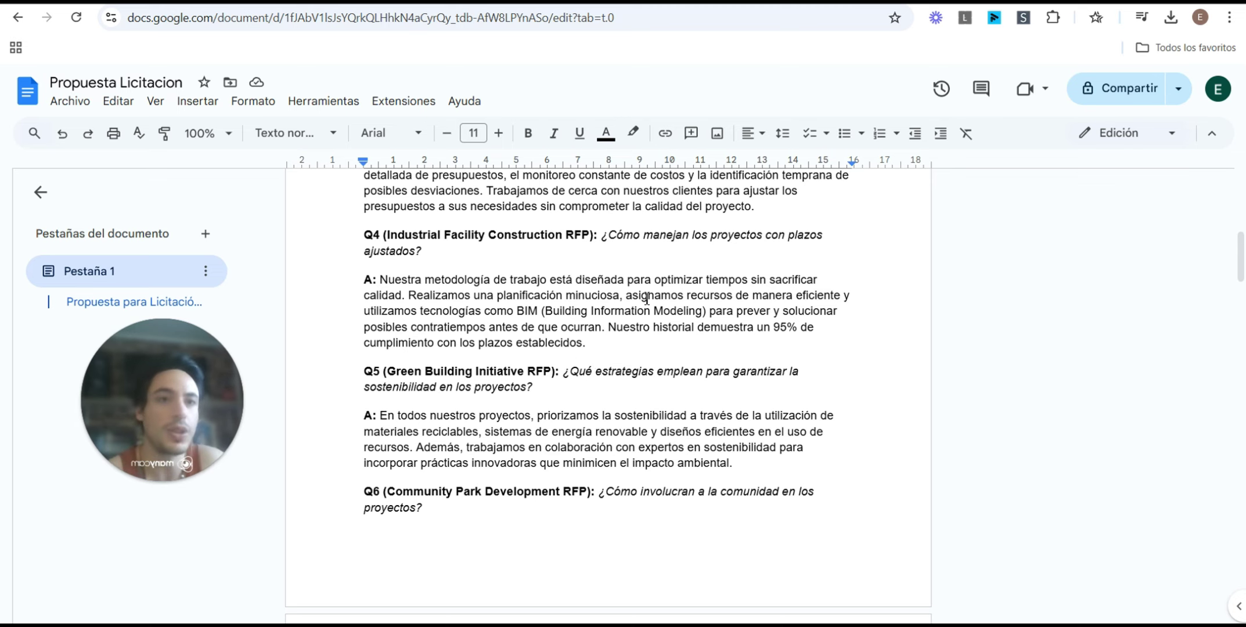
scroll(691, 240, up, 8)
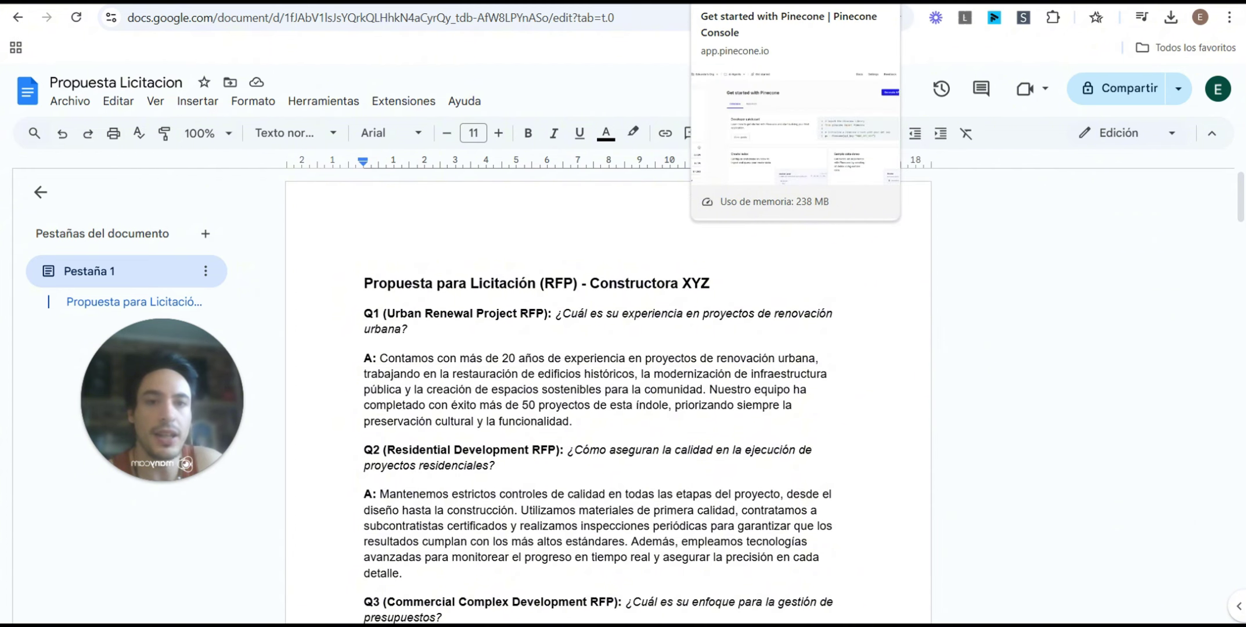
Step: Switch to n8n and look through the credentials list in the overview
click(755, 2)
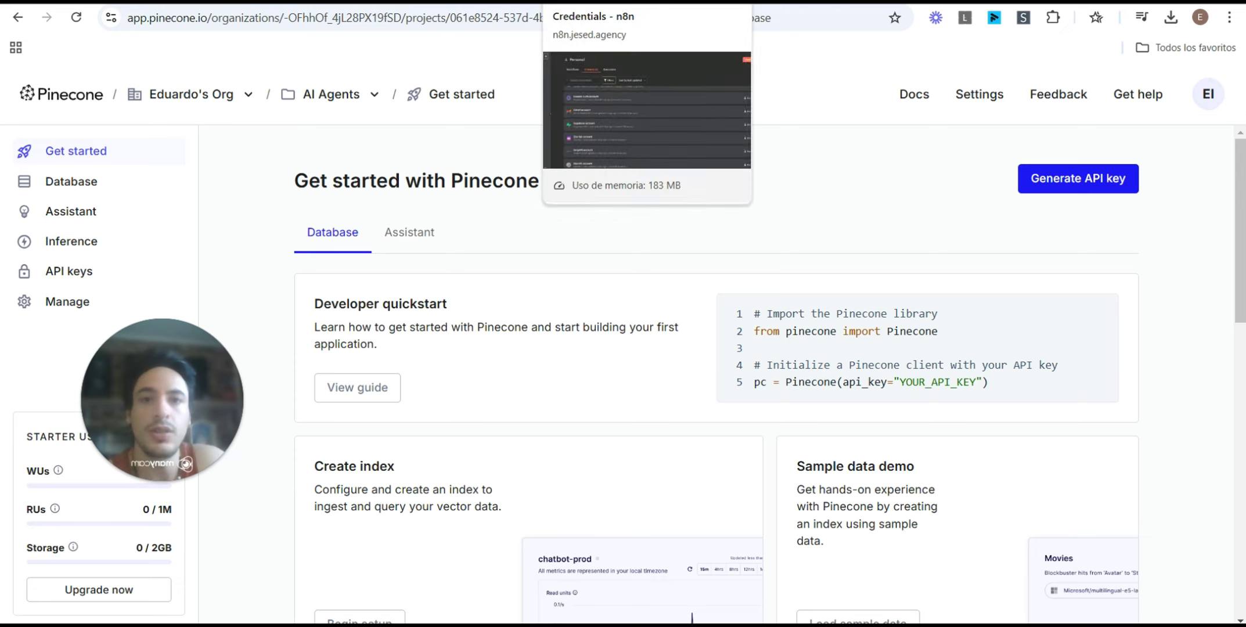
click(580, 1)
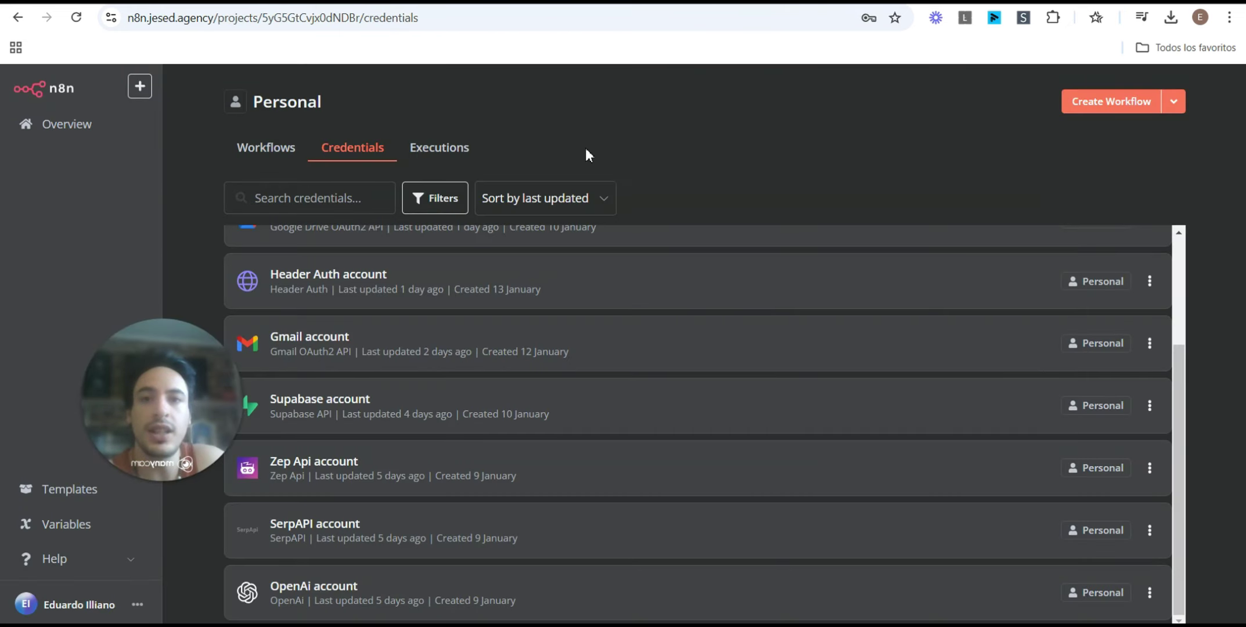
click(95, 132)
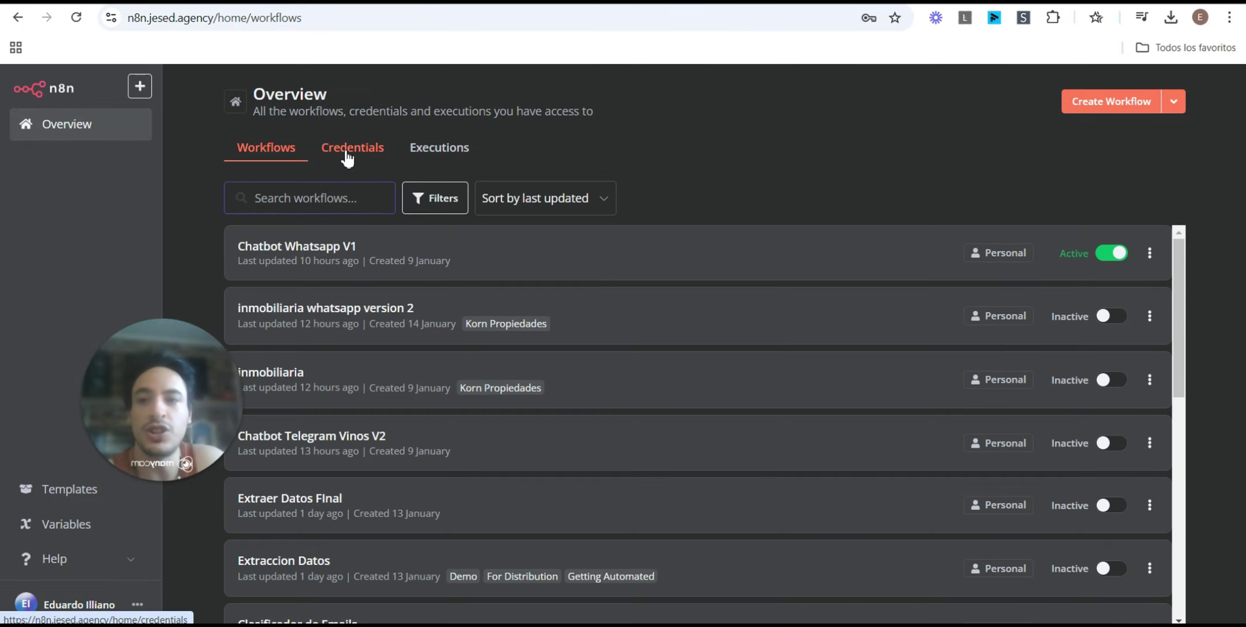
click(345, 156)
scroll(479, 409, down, 3)
scroll(454, 397, up, 3)
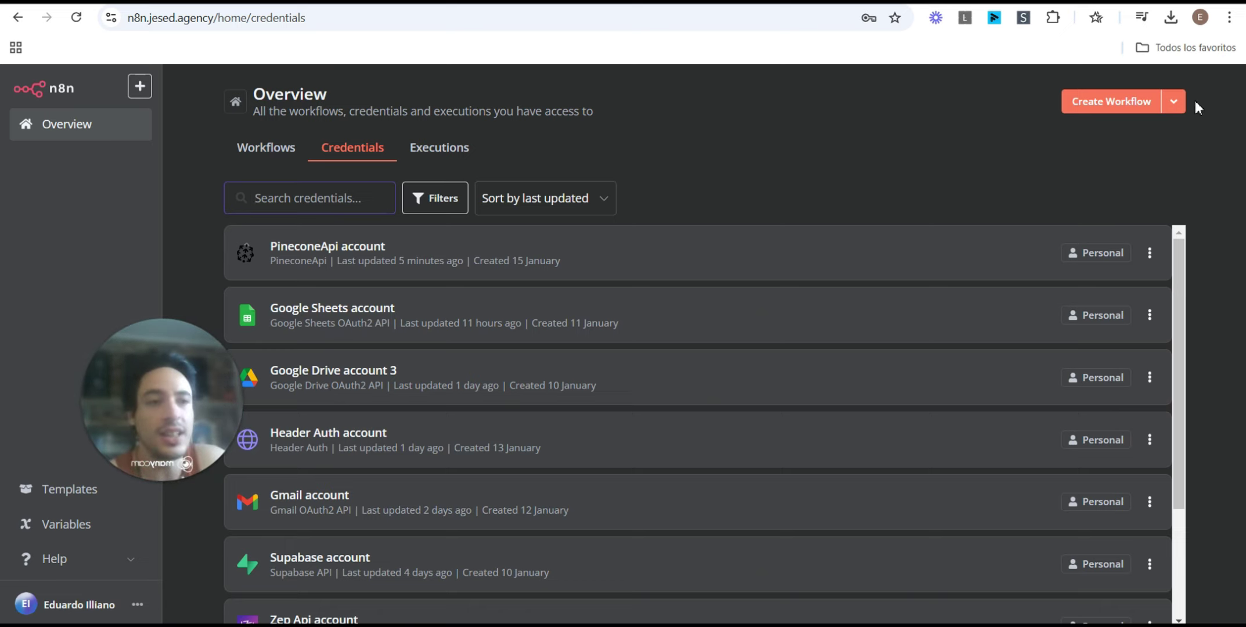
Step: Try out a new PineconeApi credential with the API key filled in, and discard it without saving
click(1174, 101)
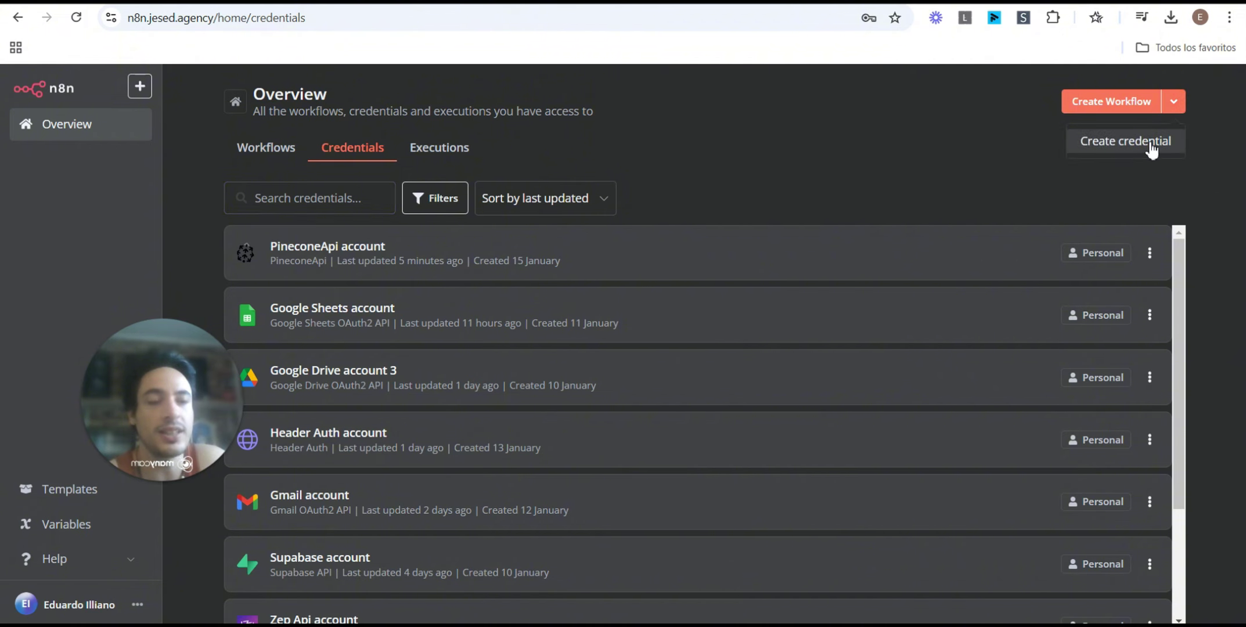
click(1125, 141)
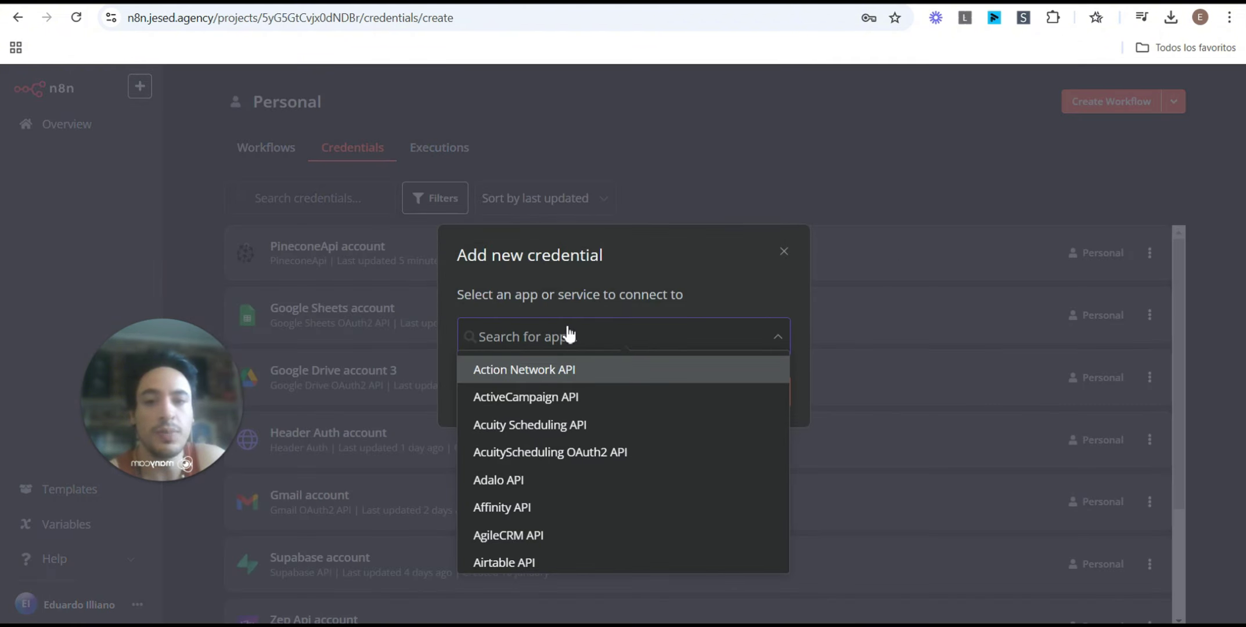
text(pine)
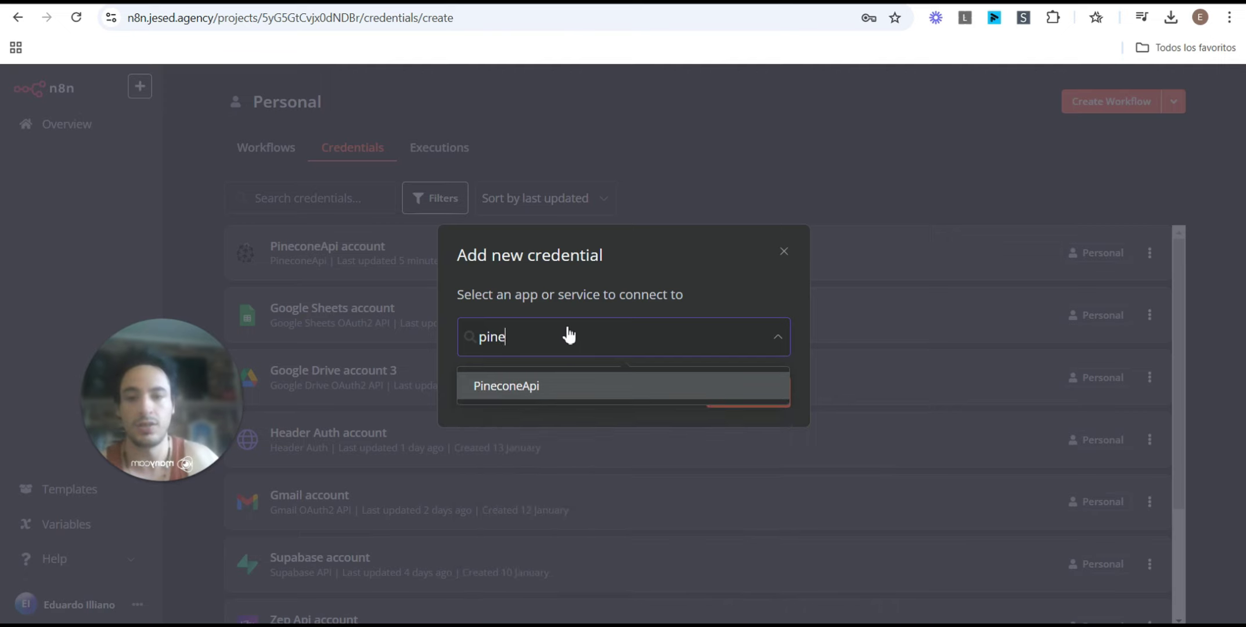
click(525, 390)
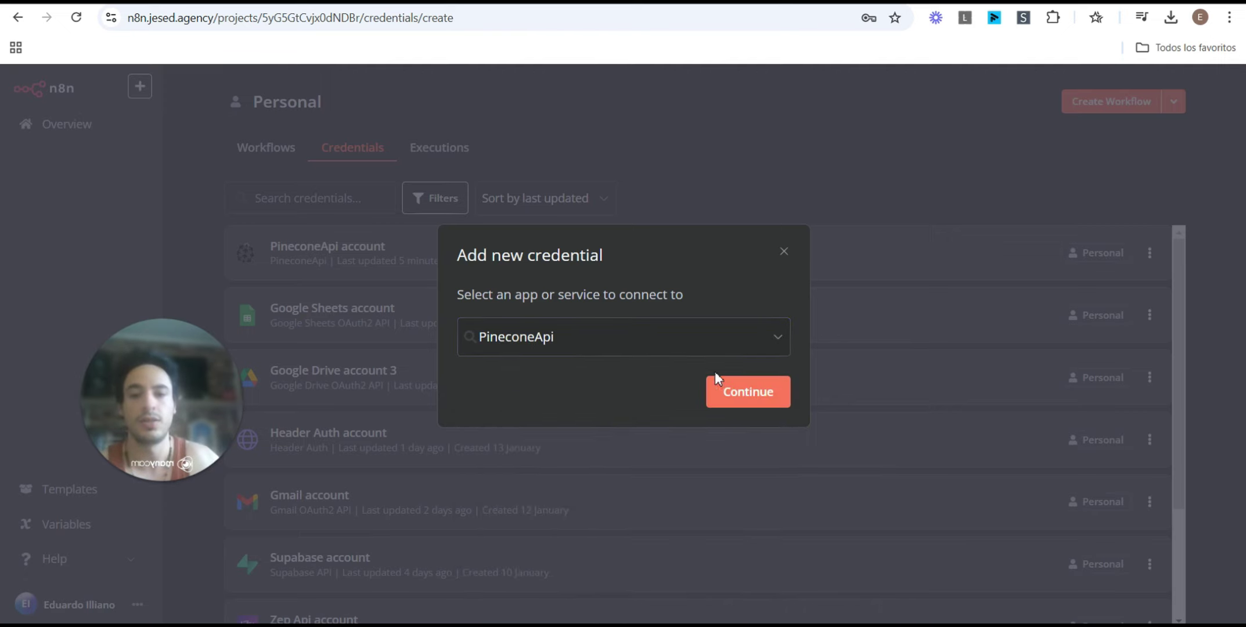
click(761, 400)
key(ctrl+v)
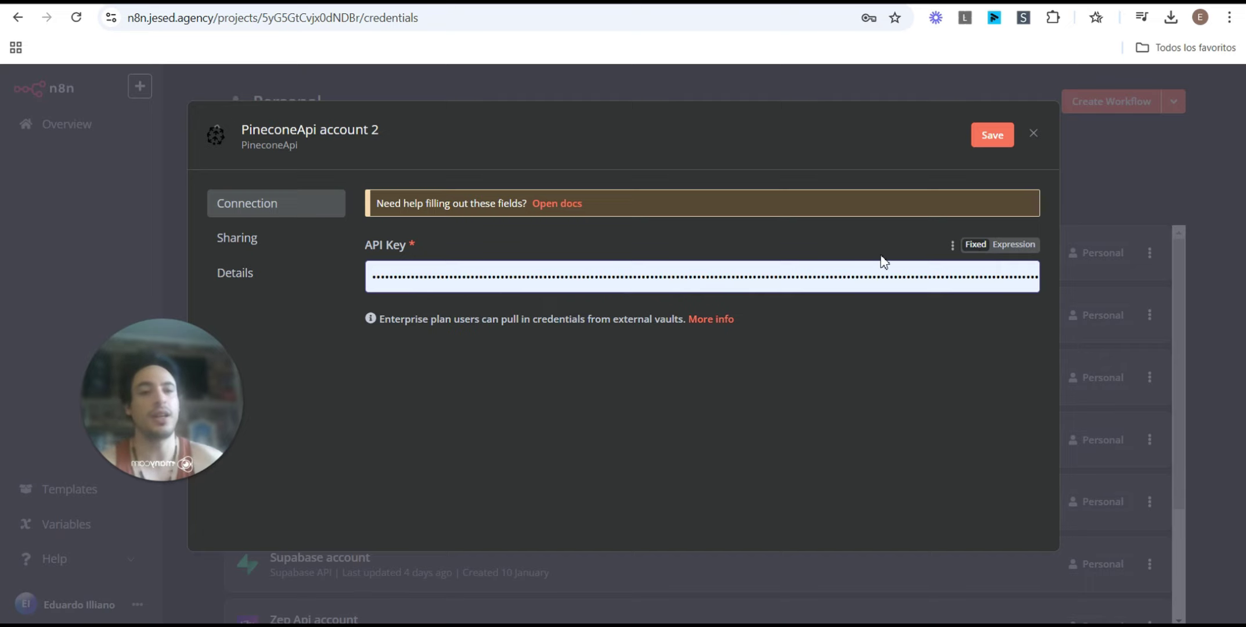
click(1136, 144)
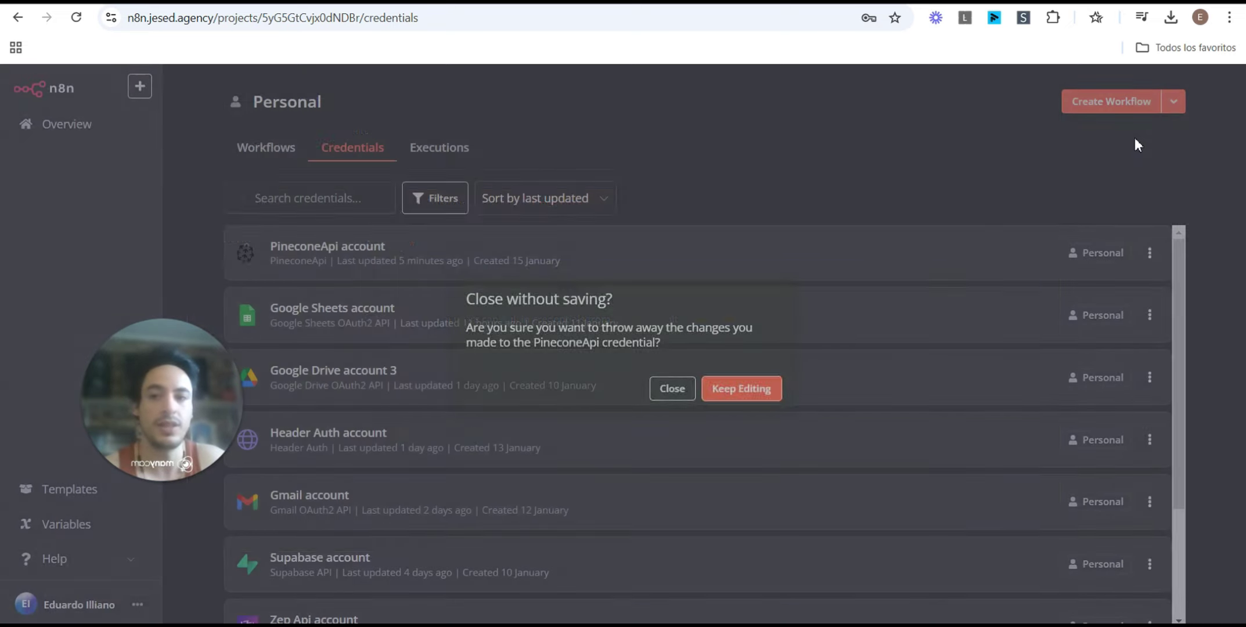
key(Return)
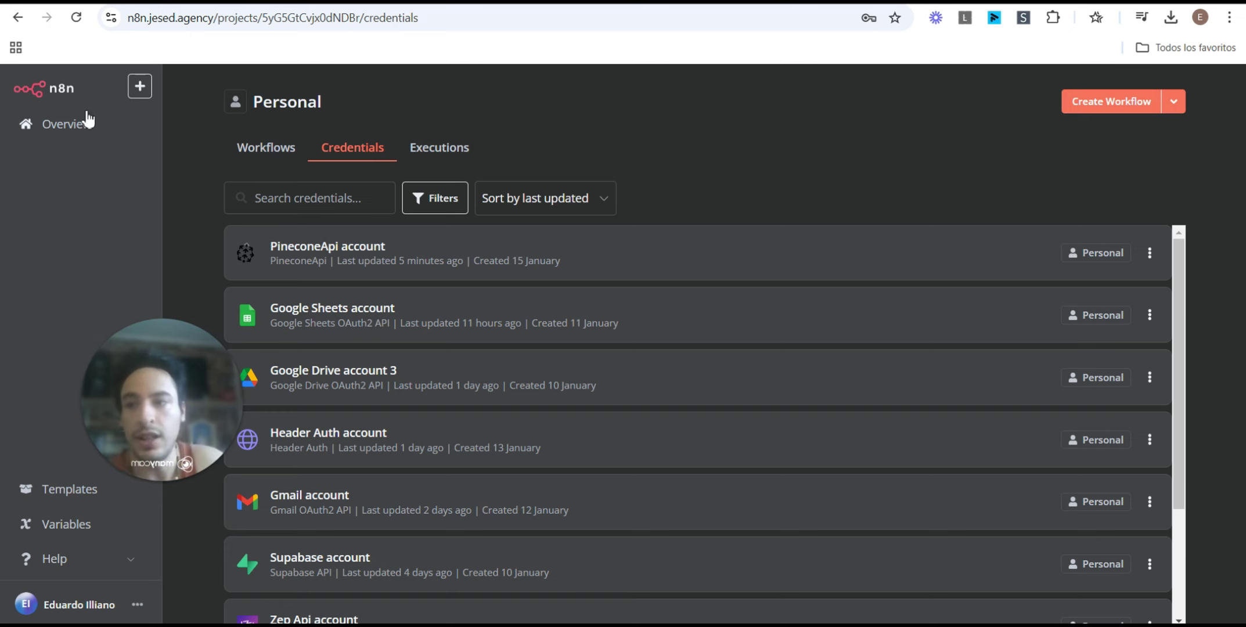
Step: Create a new workflow from the overview and name it Licitacion Propuesta
click(86, 125)
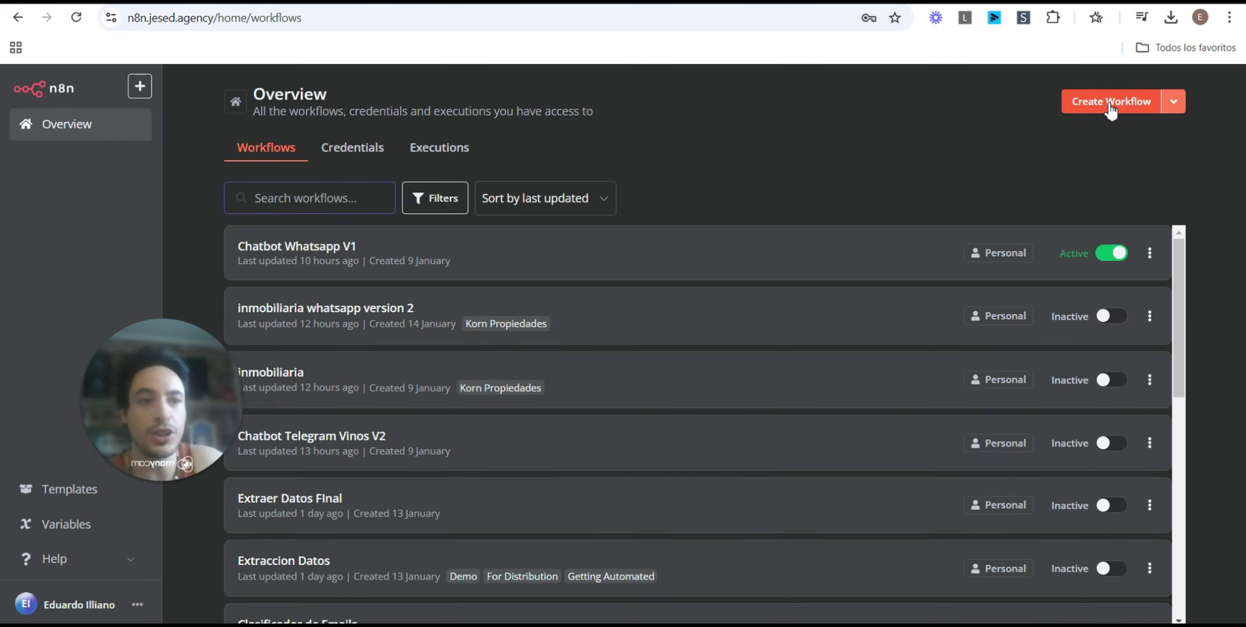
click(1111, 103)
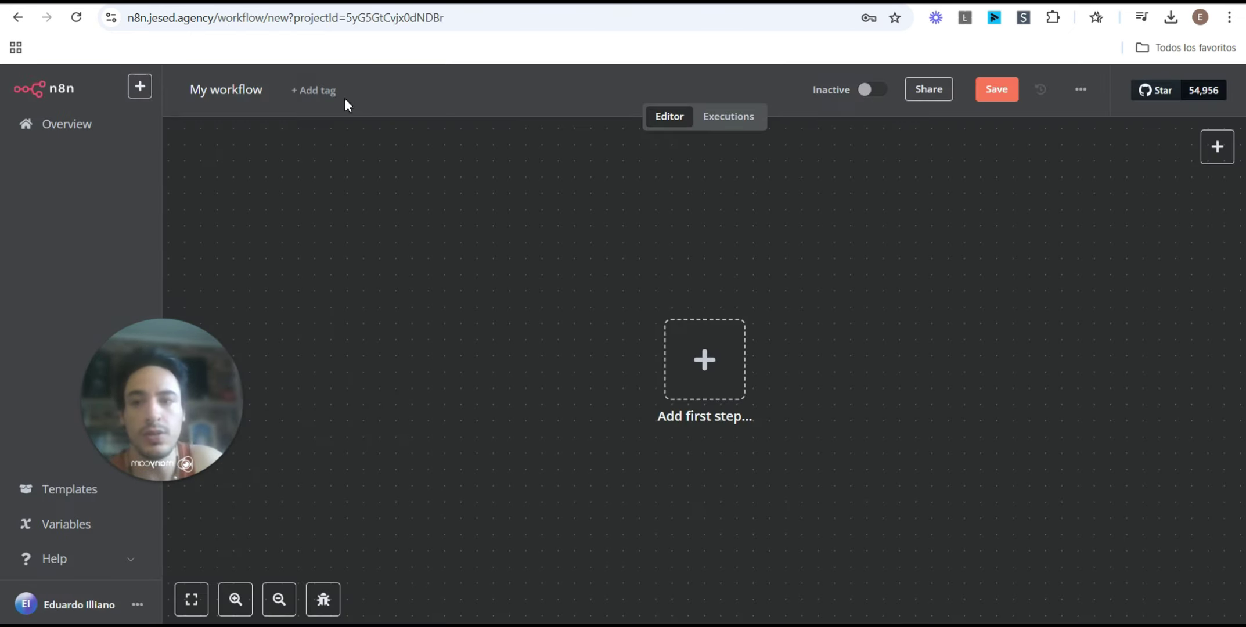
click(245, 91)
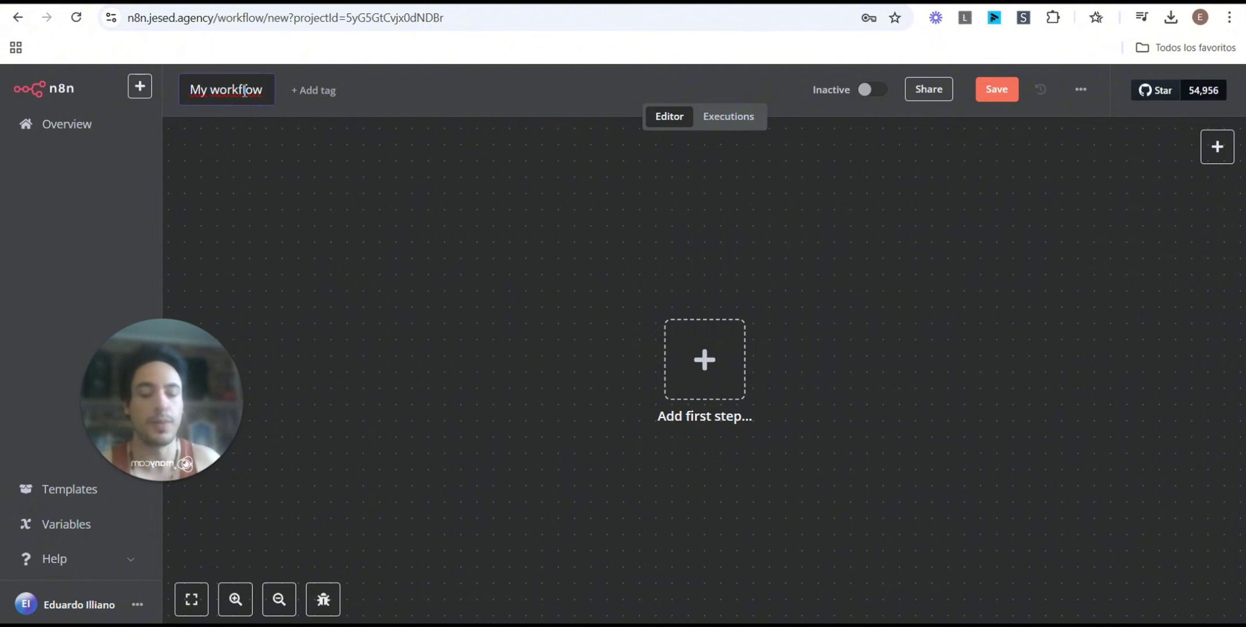
key(BackSpace)
key(BackSpace)
key(BackSpace)
key(BackSpace)
key(BackSpace)
key(BackSpace)
key(BackSpace)
key(BackSpace)
key(BackSpace)
key(BackSpace)
key(BackSpace)
text(Li)
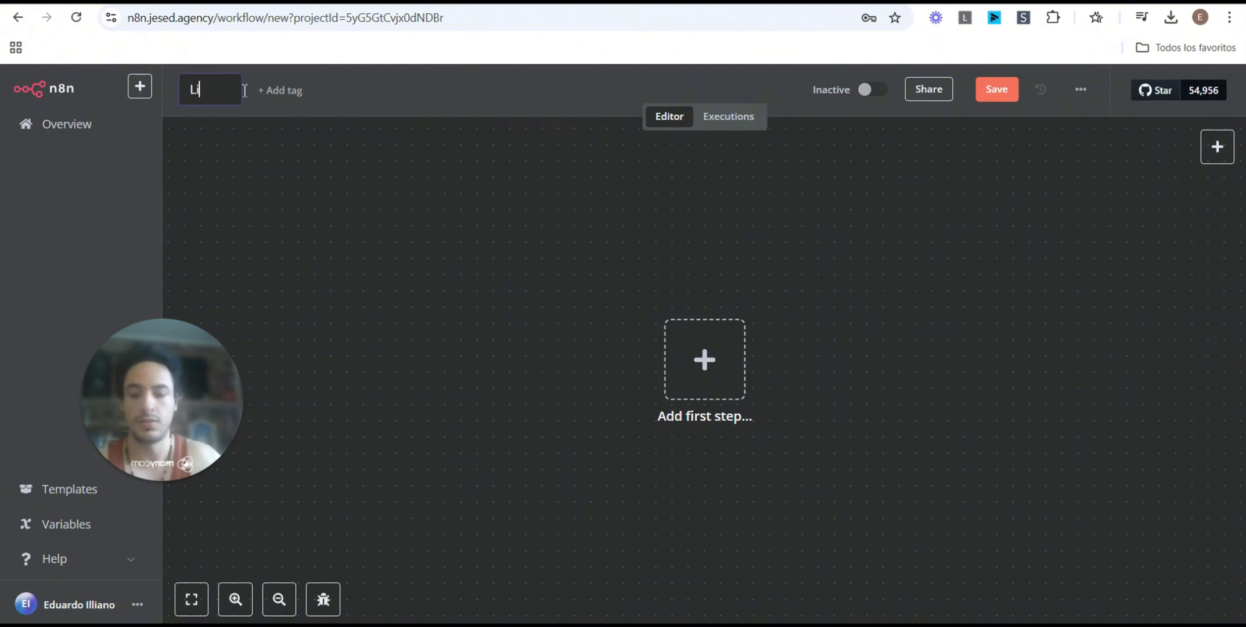
text(citacion)
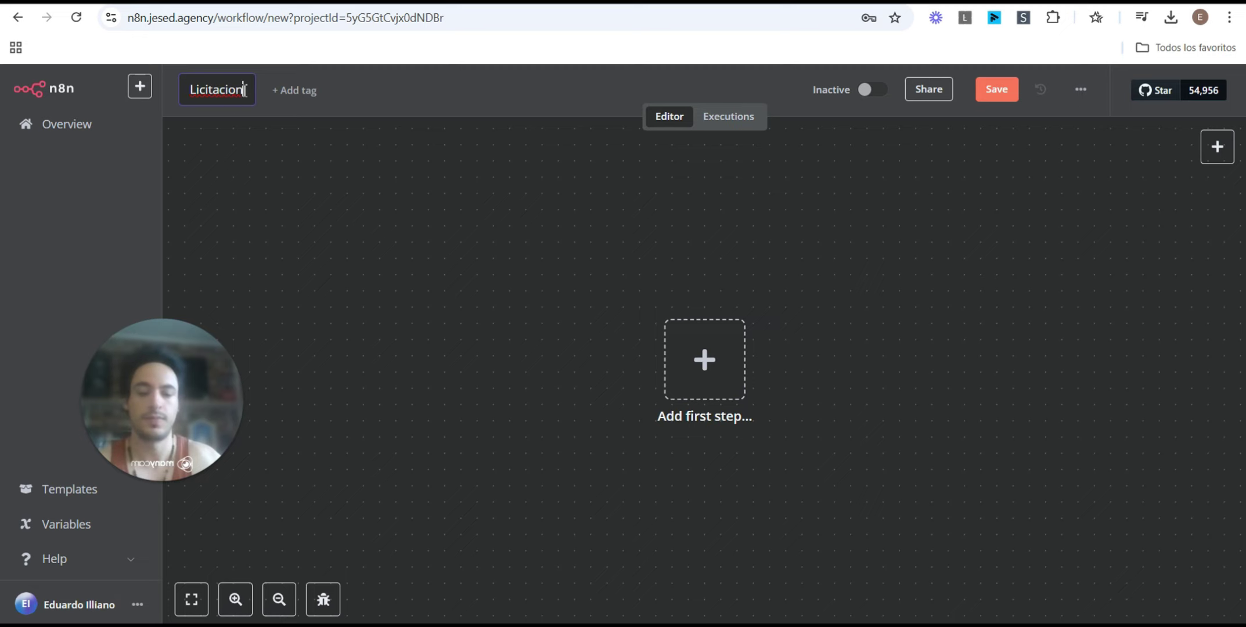
text( Propuest)
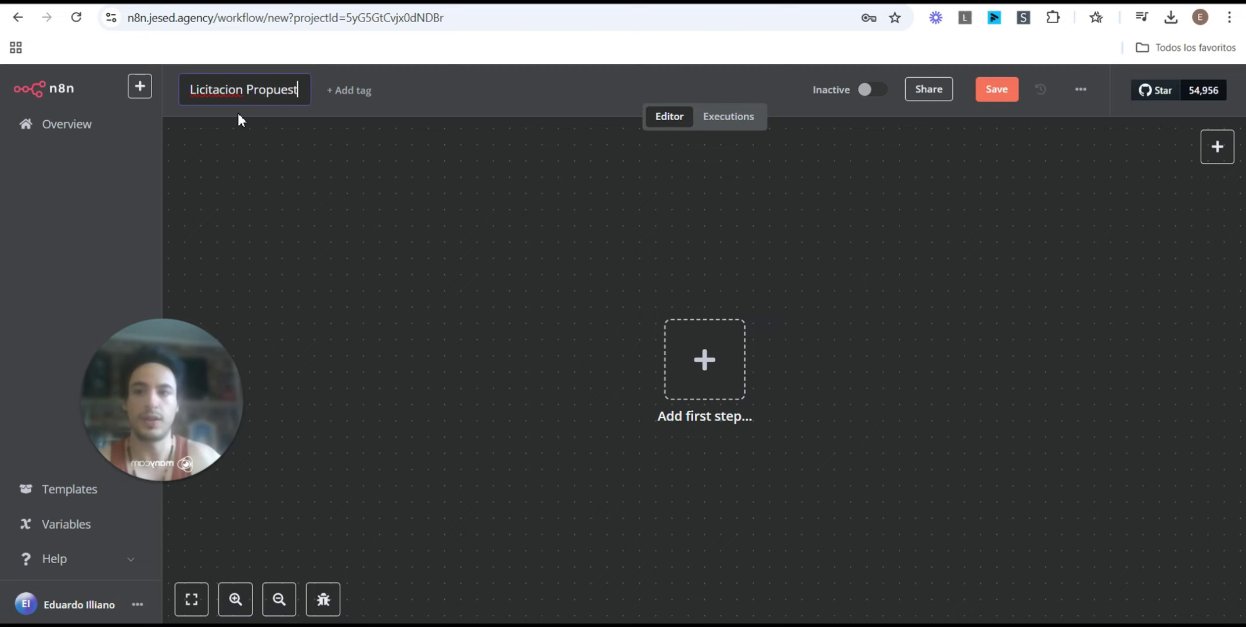
text(a)
key(Return)
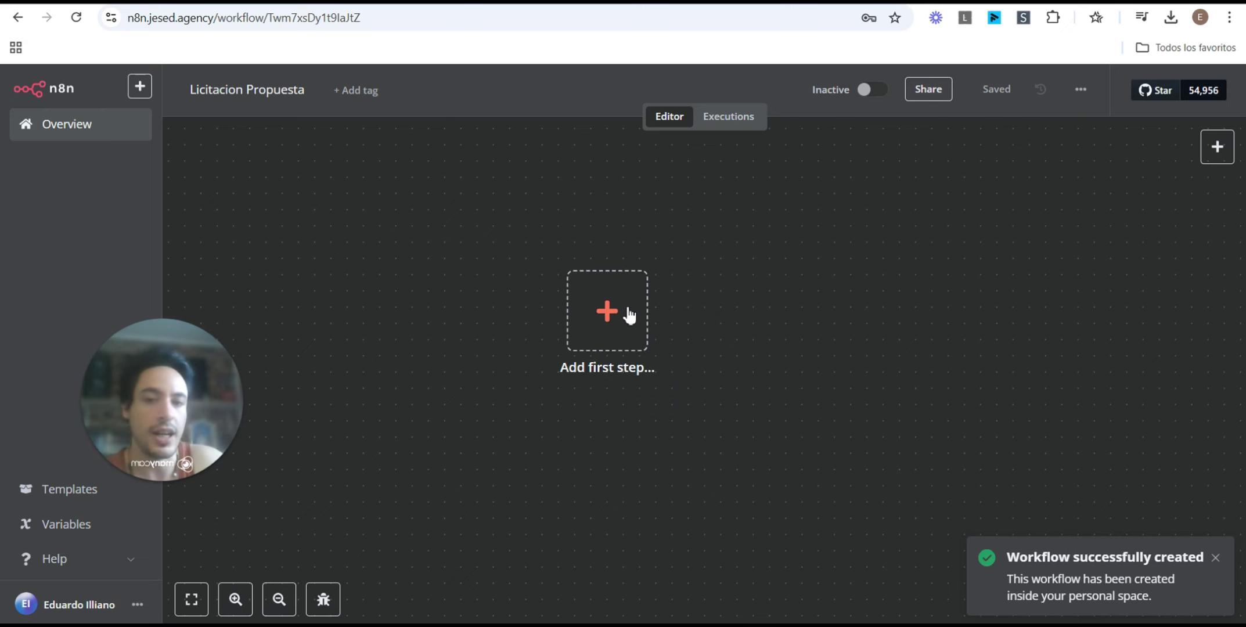
Step: Add a manual trigger as the workflow's first node
click(629, 314)
click(987, 256)
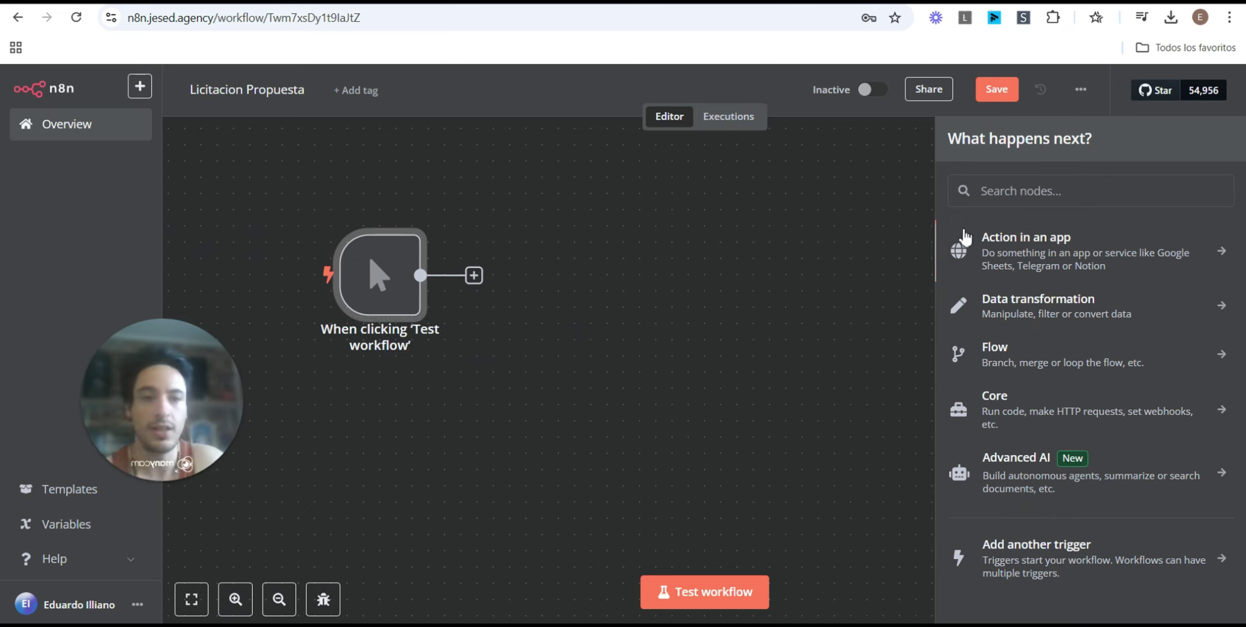
Step: Add a Google Drive node with the Download file action after the manual trigger
click(1004, 198)
text(dr)
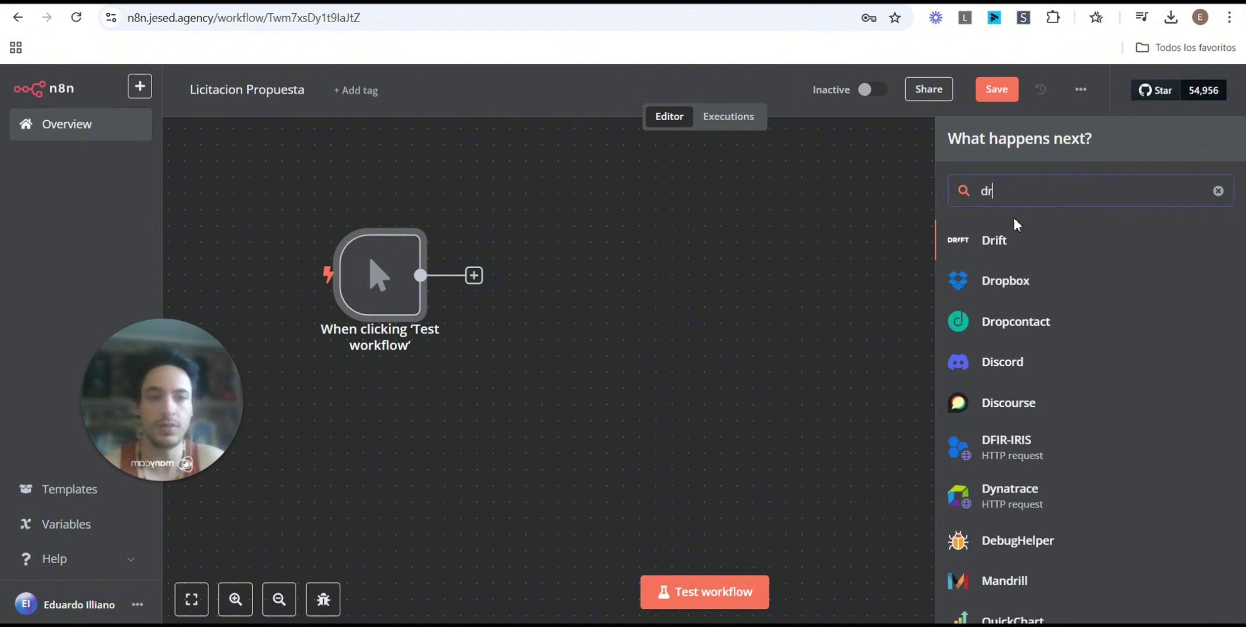
text(ive)
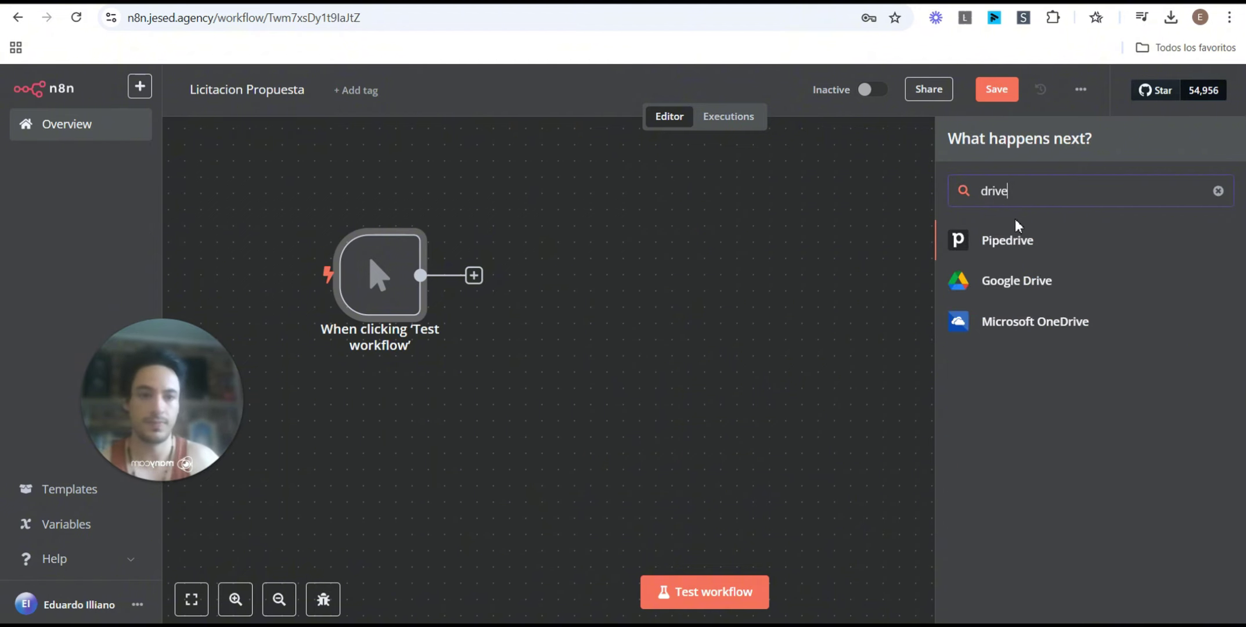
click(1055, 283)
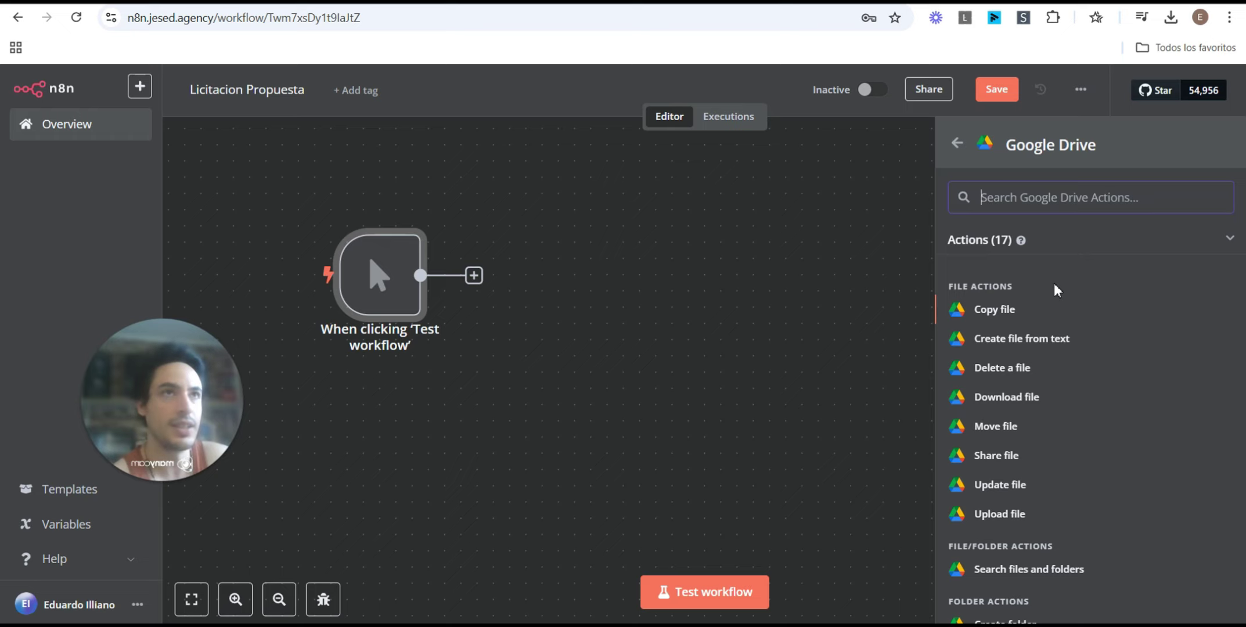
click(1031, 406)
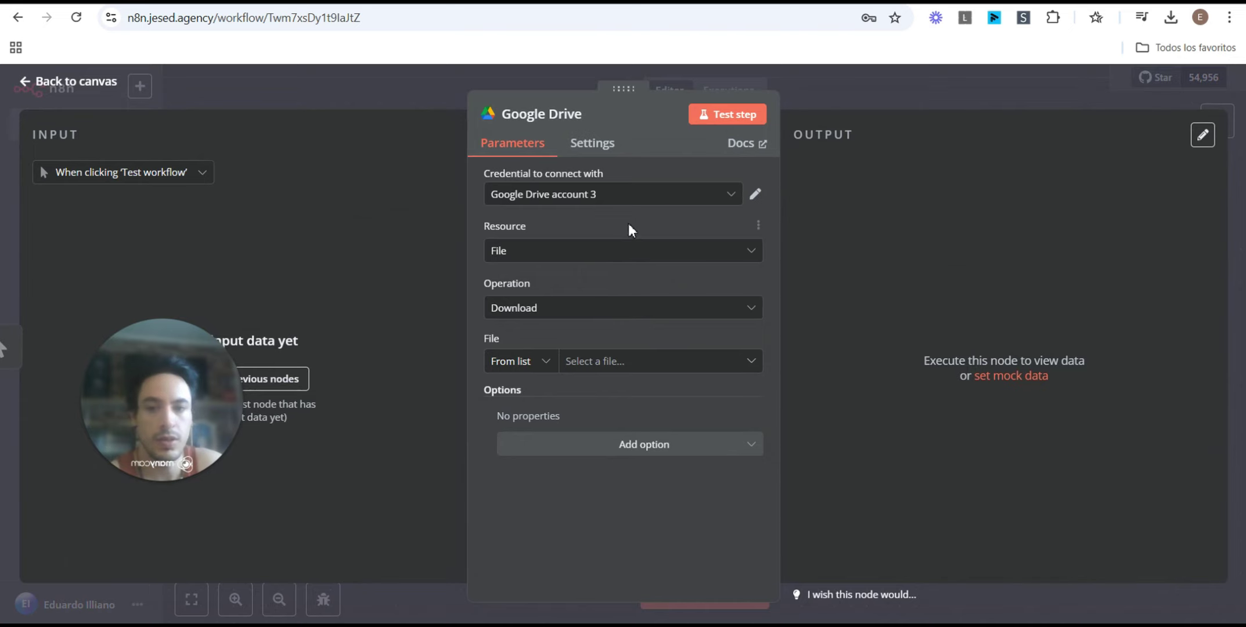
Step: Choose Propuesta Licitacion as the file the Google Drive node downloads, and line the node up with the trigger
click(622, 362)
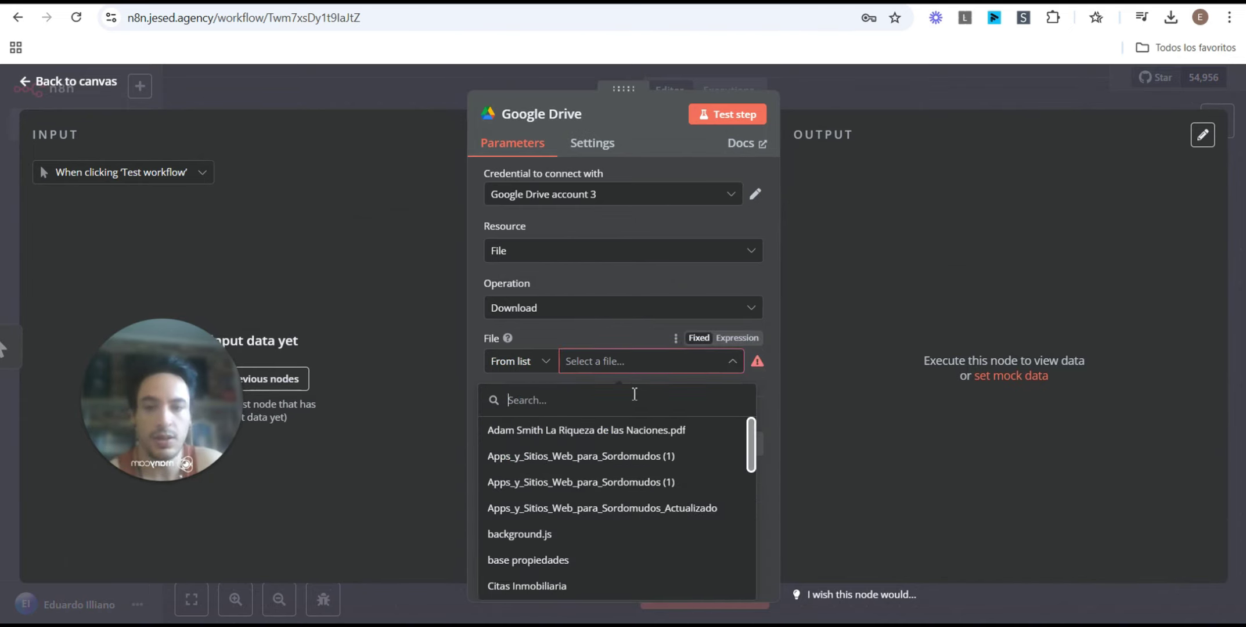
text(pro)
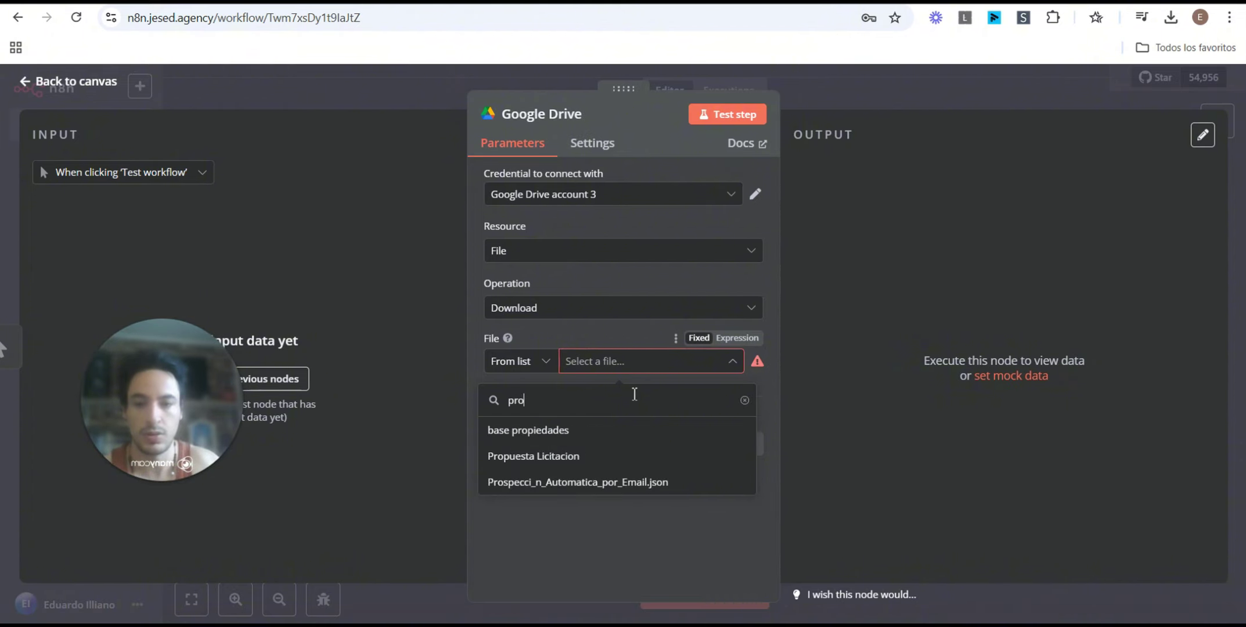
click(589, 460)
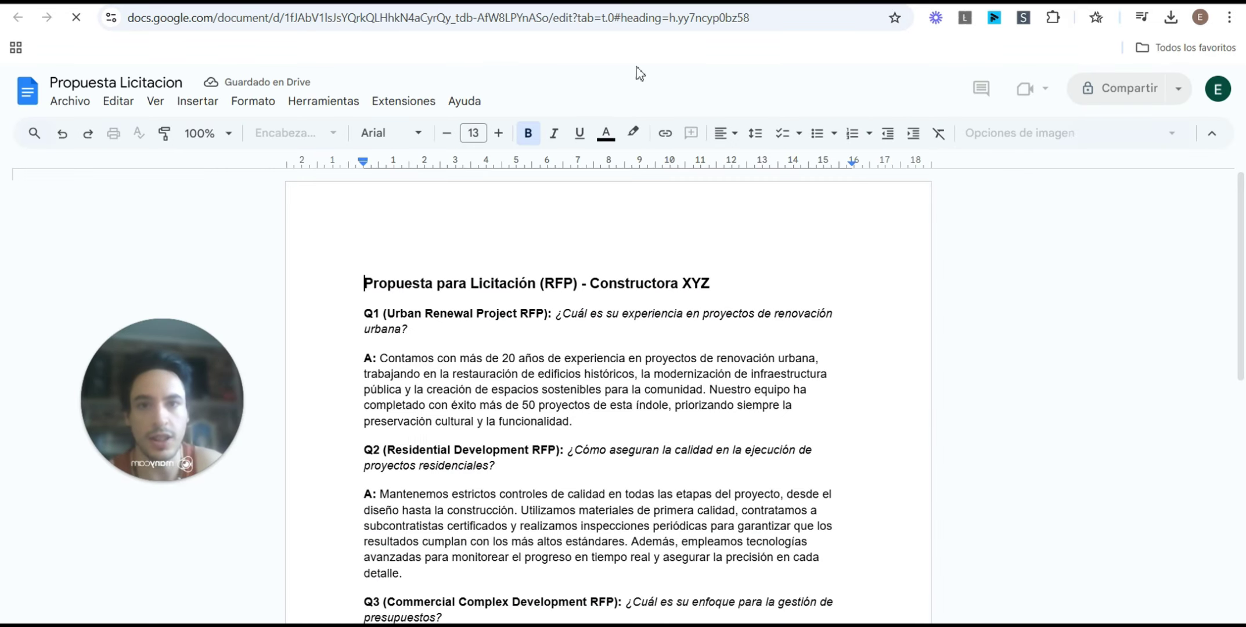
key(ctrl+w)
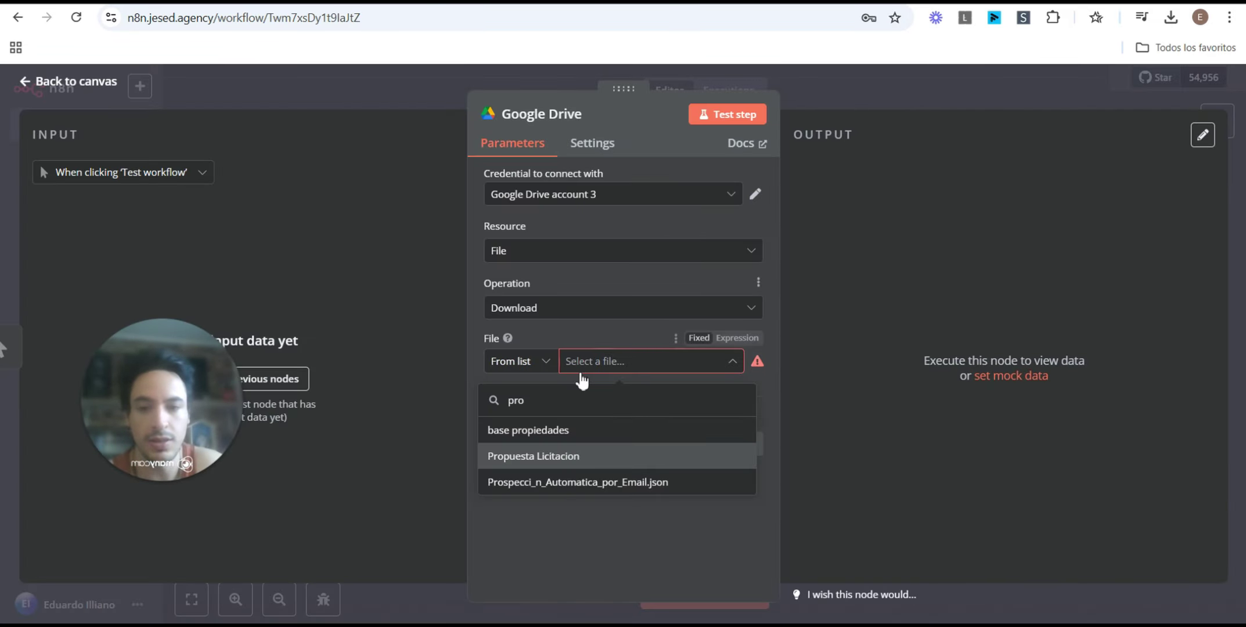
click(496, 459)
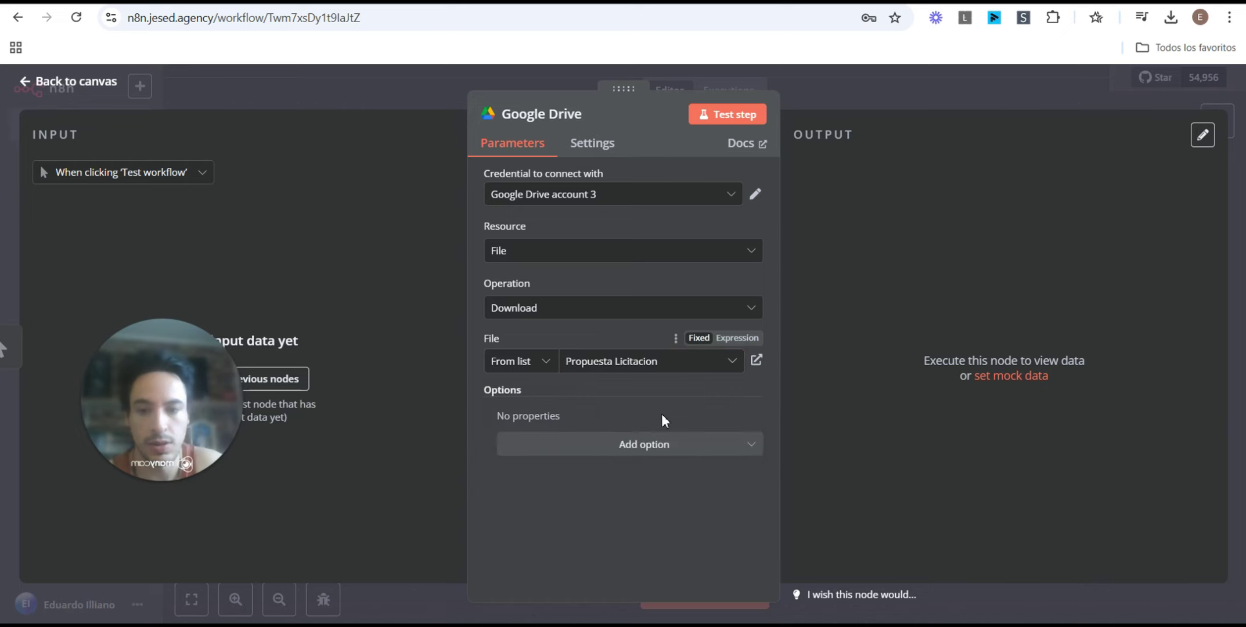
key(Escape)
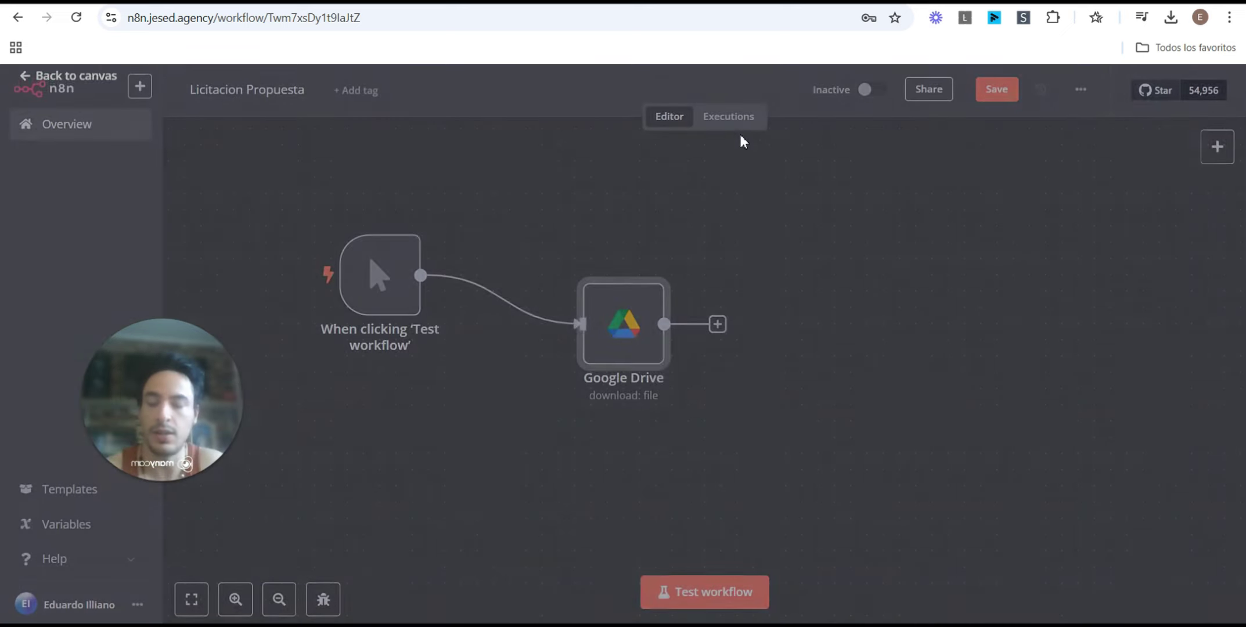
drag(616, 251, 600, 235)
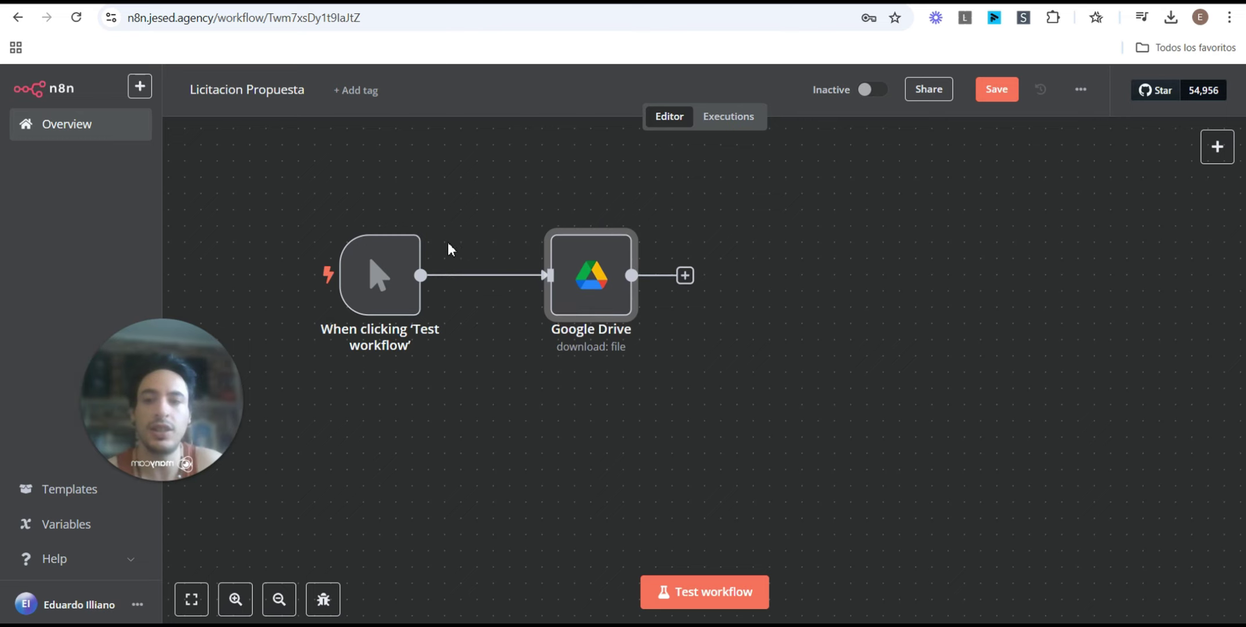
drag(377, 250, 344, 250)
Step: Add a Pinecone Vector Store node with the Add documents to vector store action after Google Drive
click(685, 275)
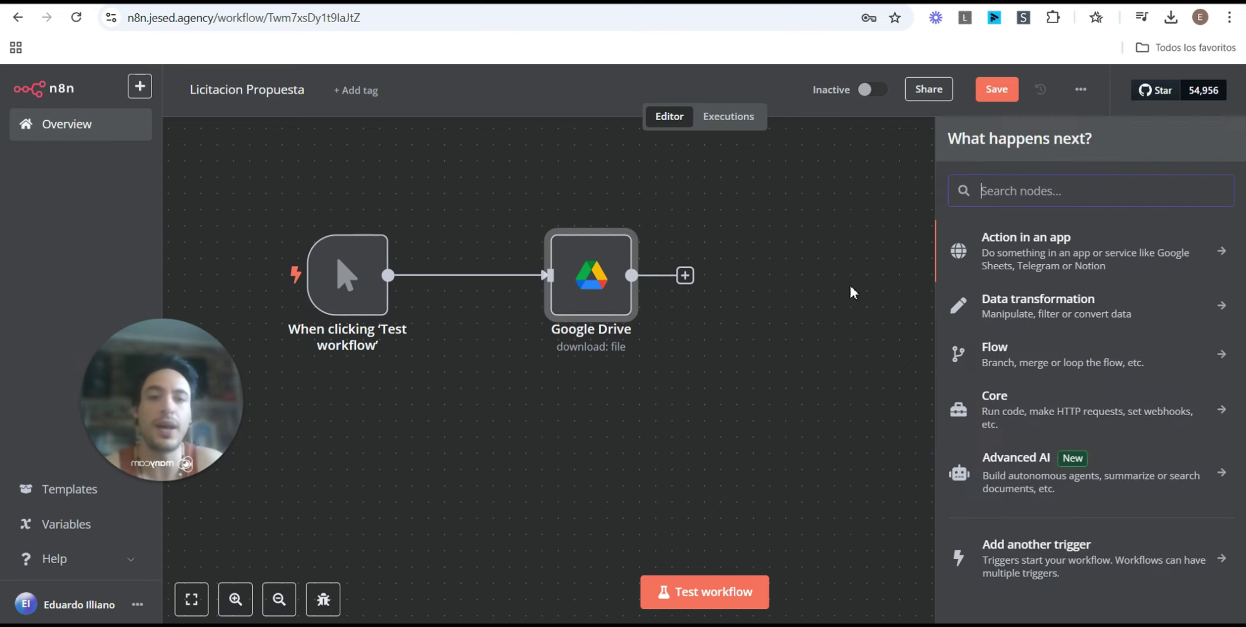
text(pine)
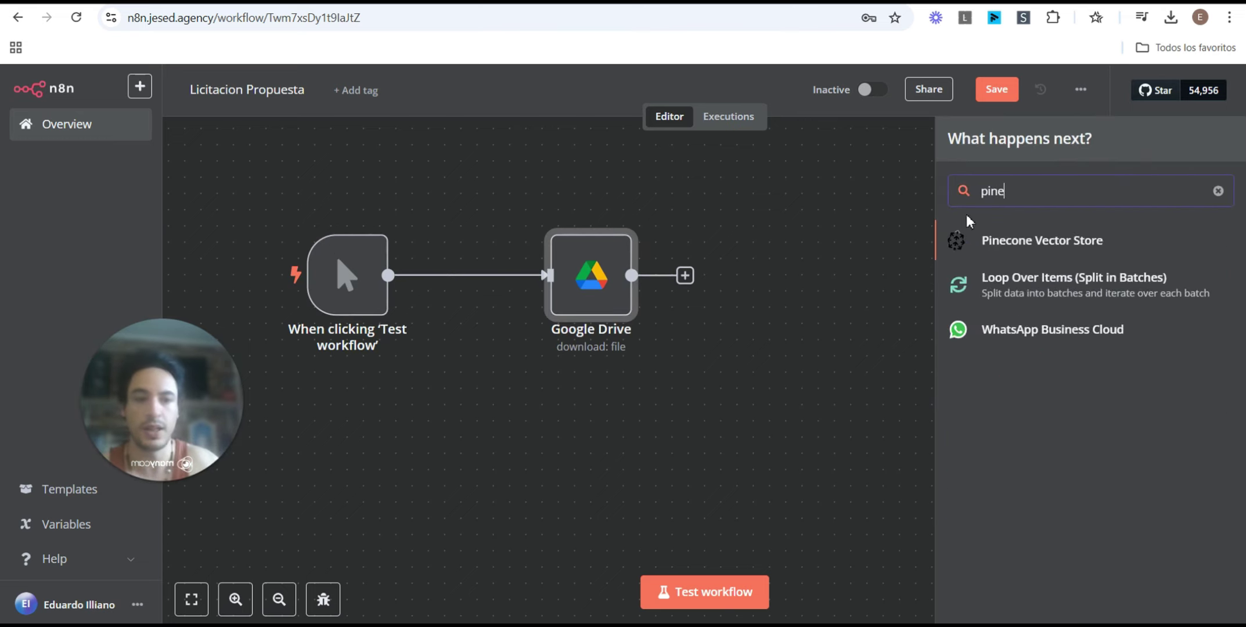
click(1013, 243)
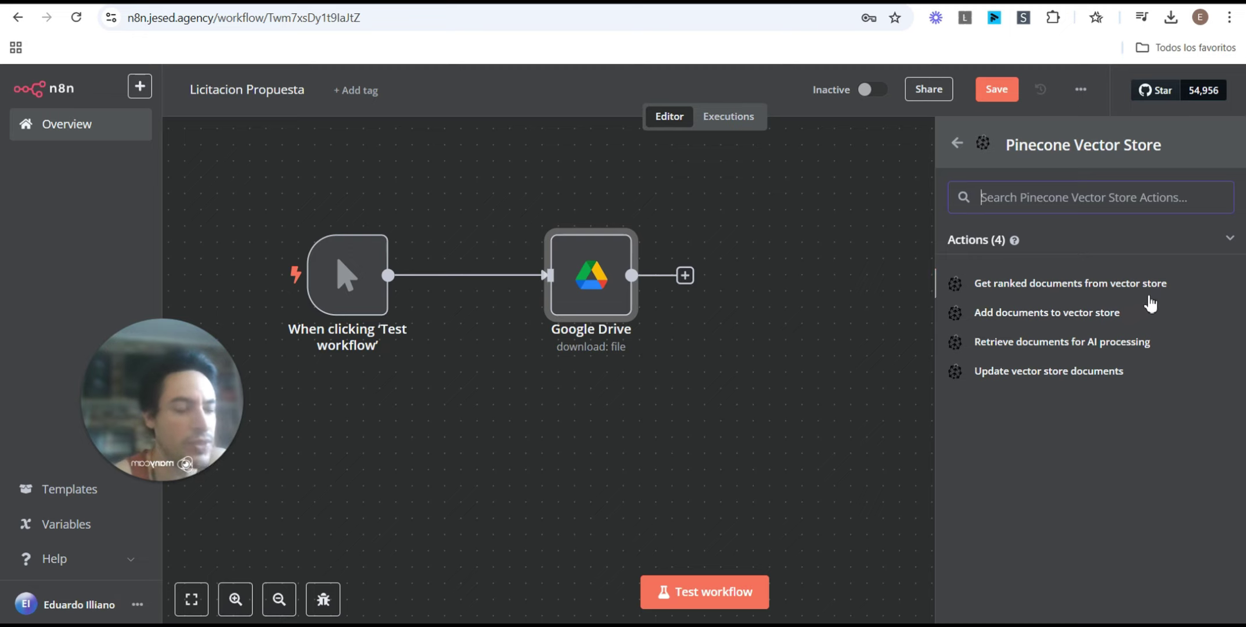
click(1028, 315)
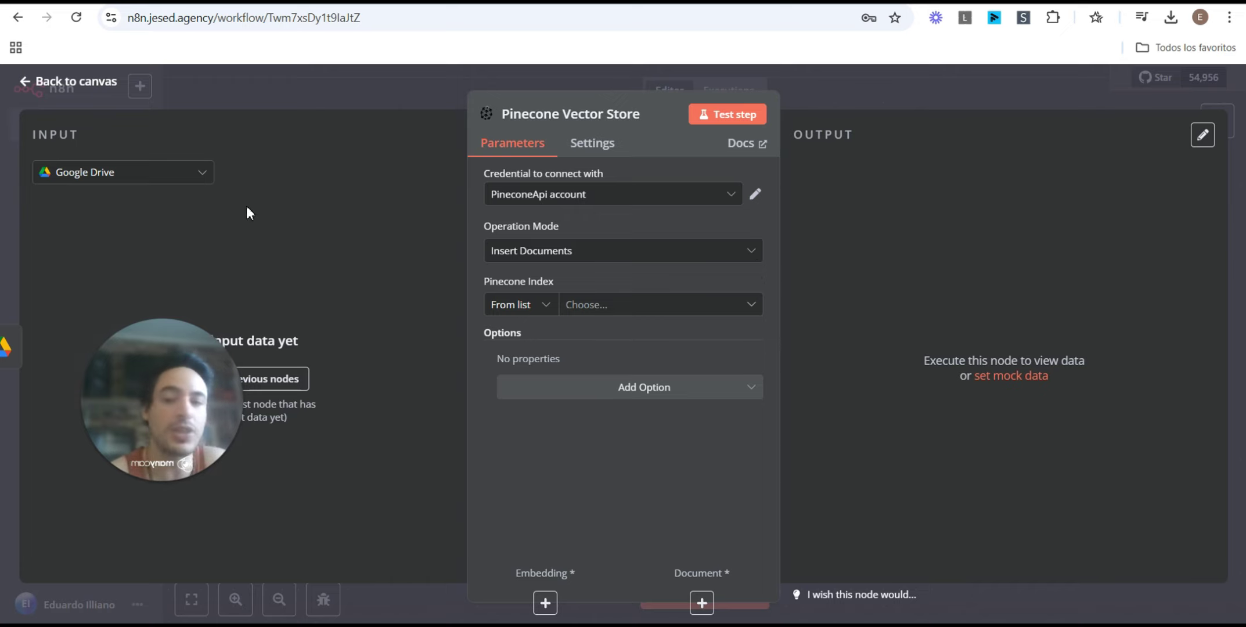
Step: Try creating a new PineconeApi credential from the vector store node with the API key filled in, and discard it
click(614, 198)
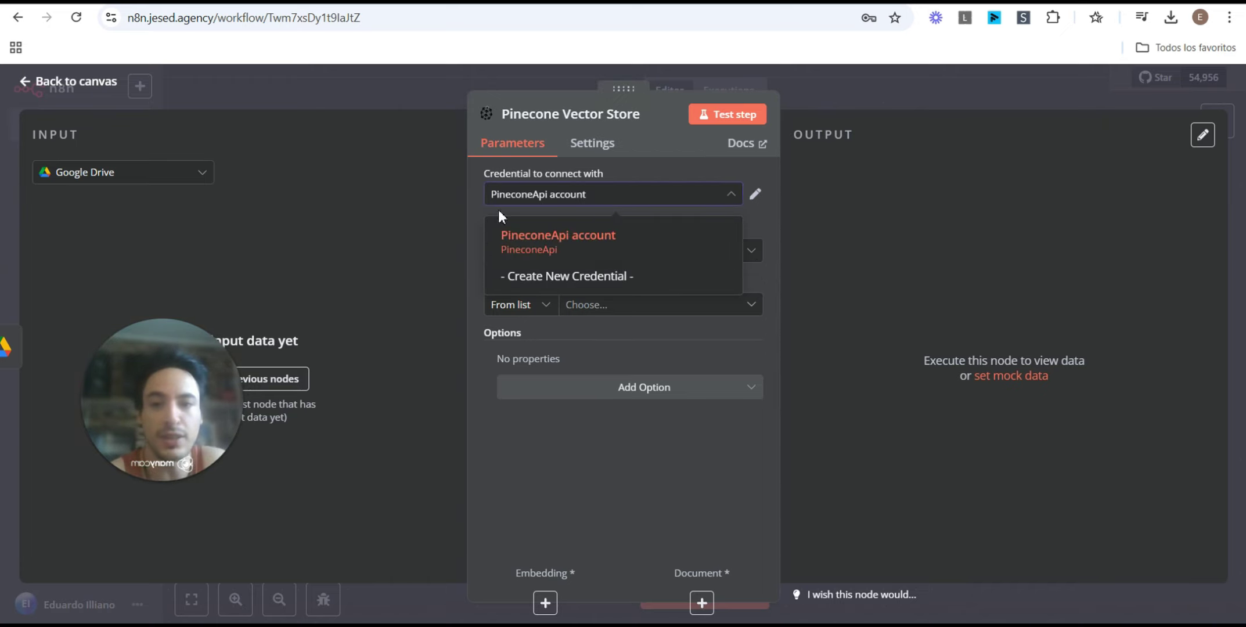
click(548, 283)
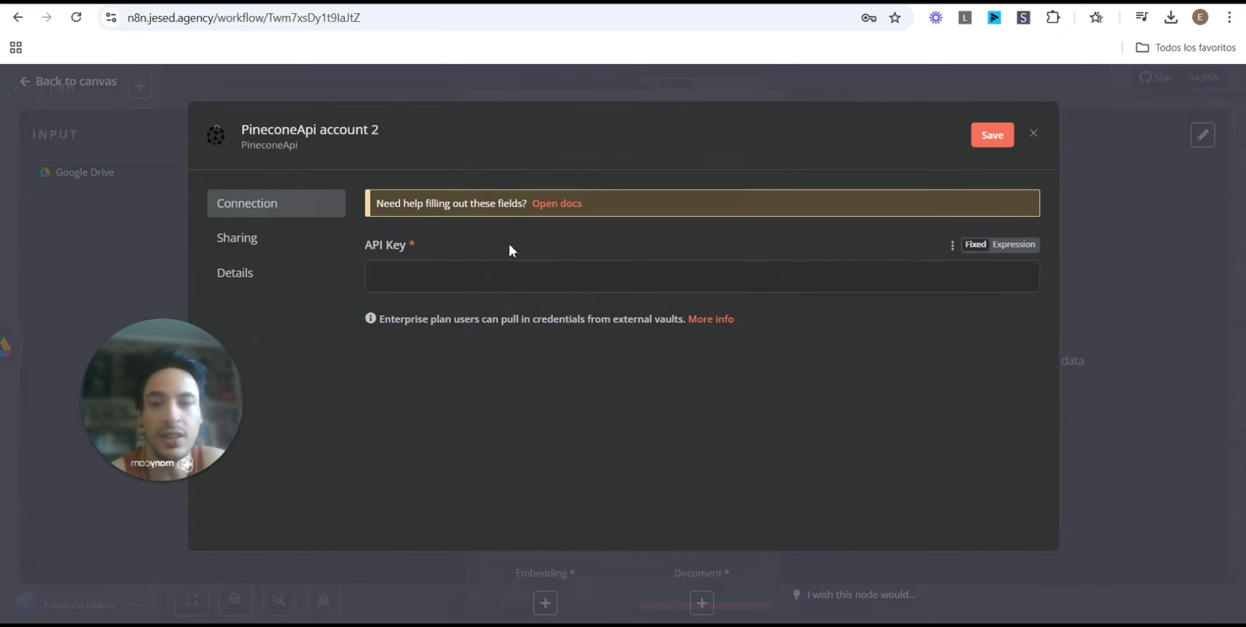
key(ctrl+v)
click(1088, 169)
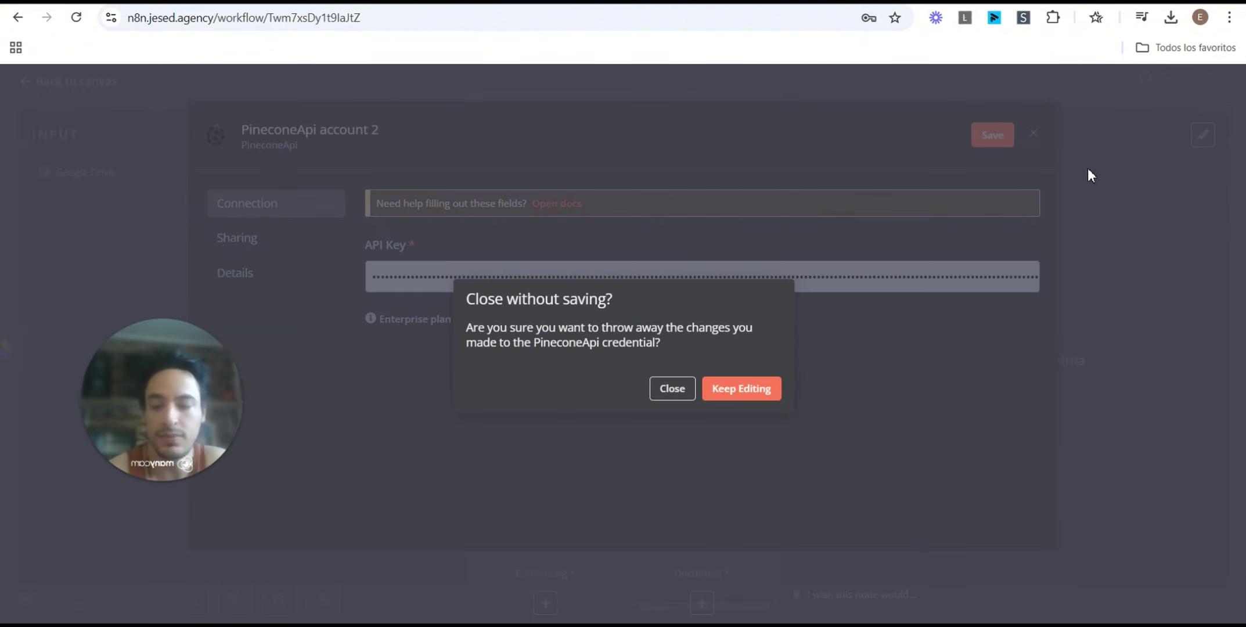
click(672, 389)
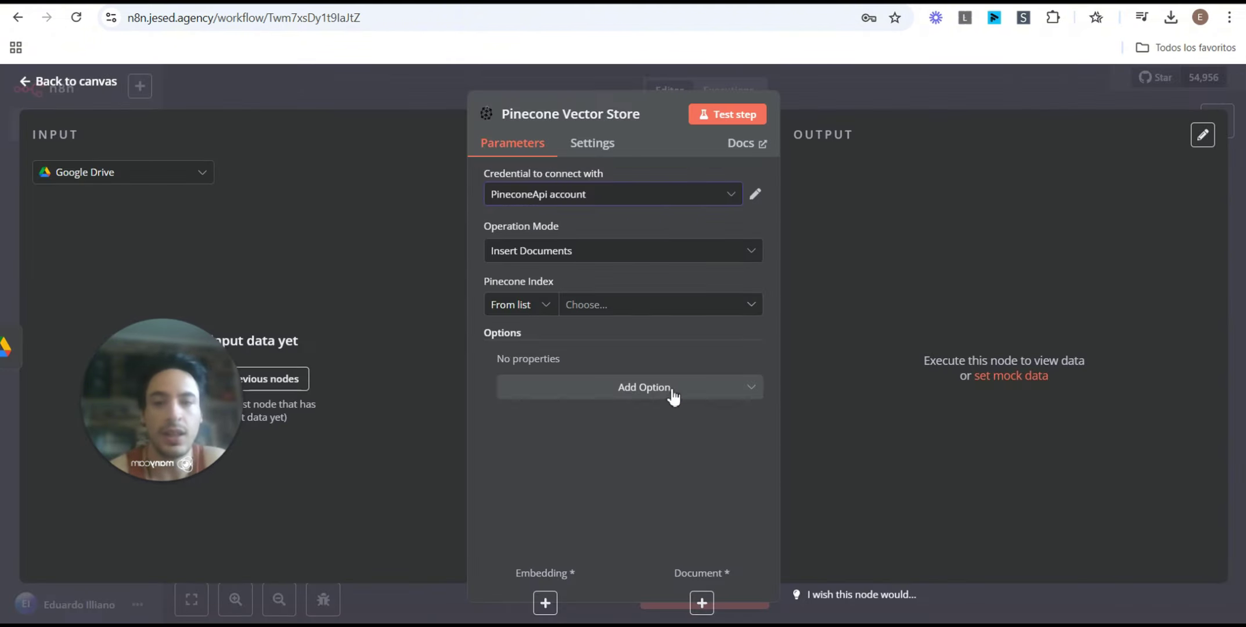
Step: Set the Pinecone Vector Store to Insert Documents mode with propuesta as the Pinecone index
click(535, 259)
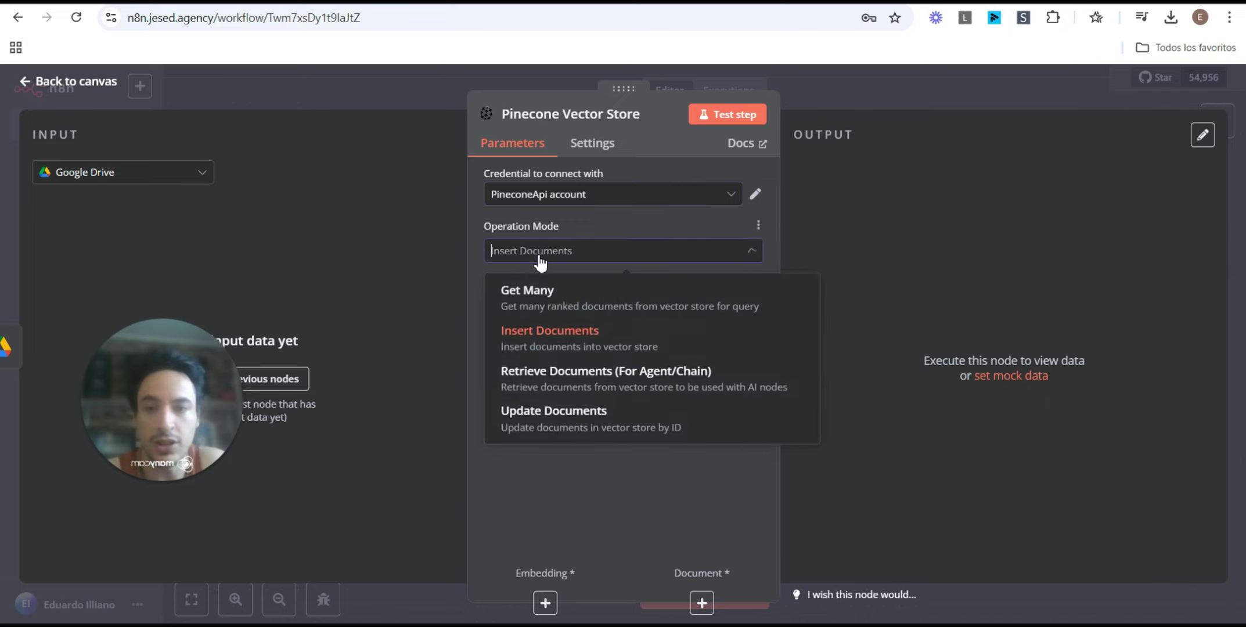
click(608, 343)
click(586, 308)
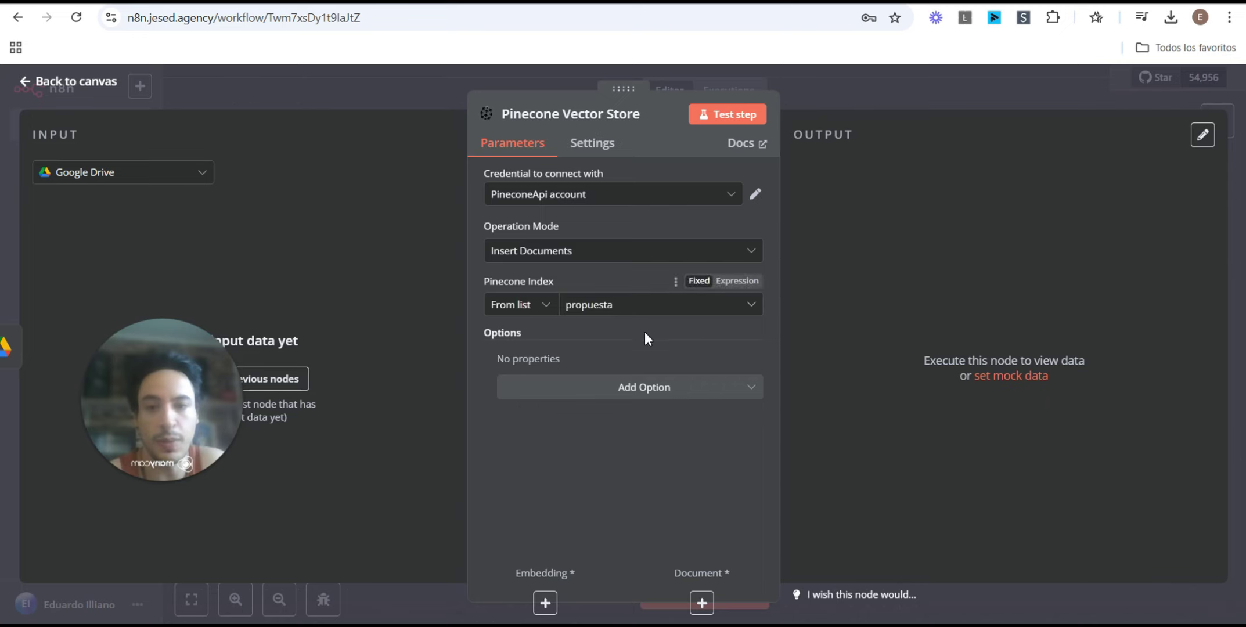
key(Escape)
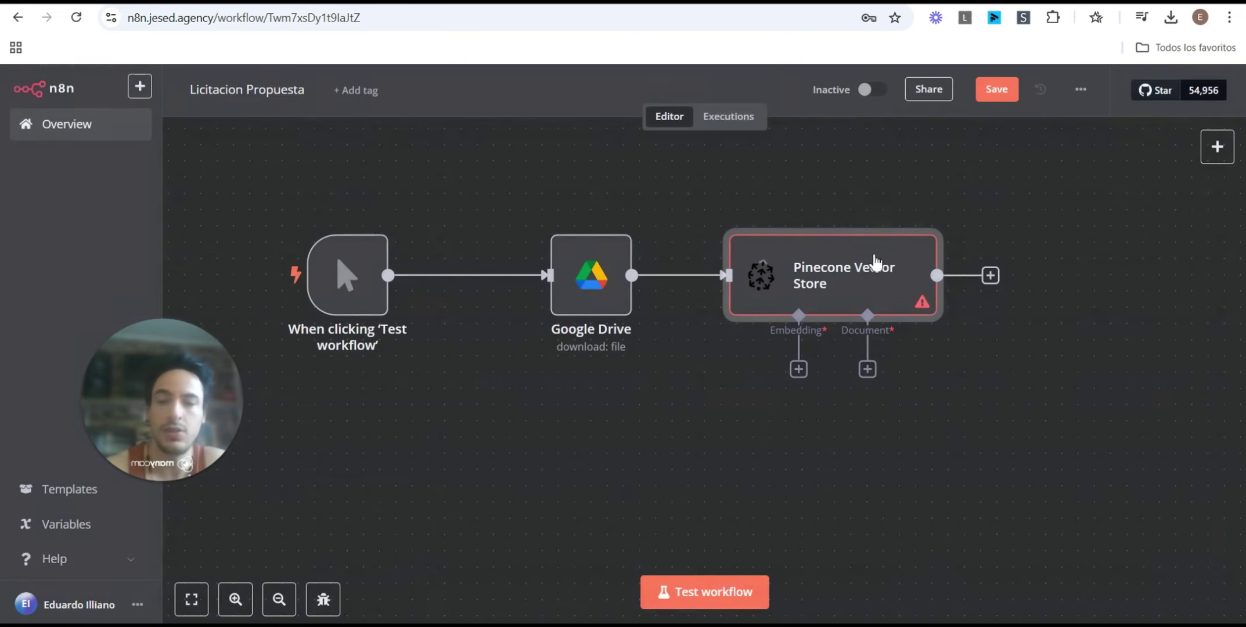
Step: Attach an Embeddings OpenAI node using text-embedding-3-small to the Pinecone Vector Store, and space the two nodes apart
mouse_move(745, 314)
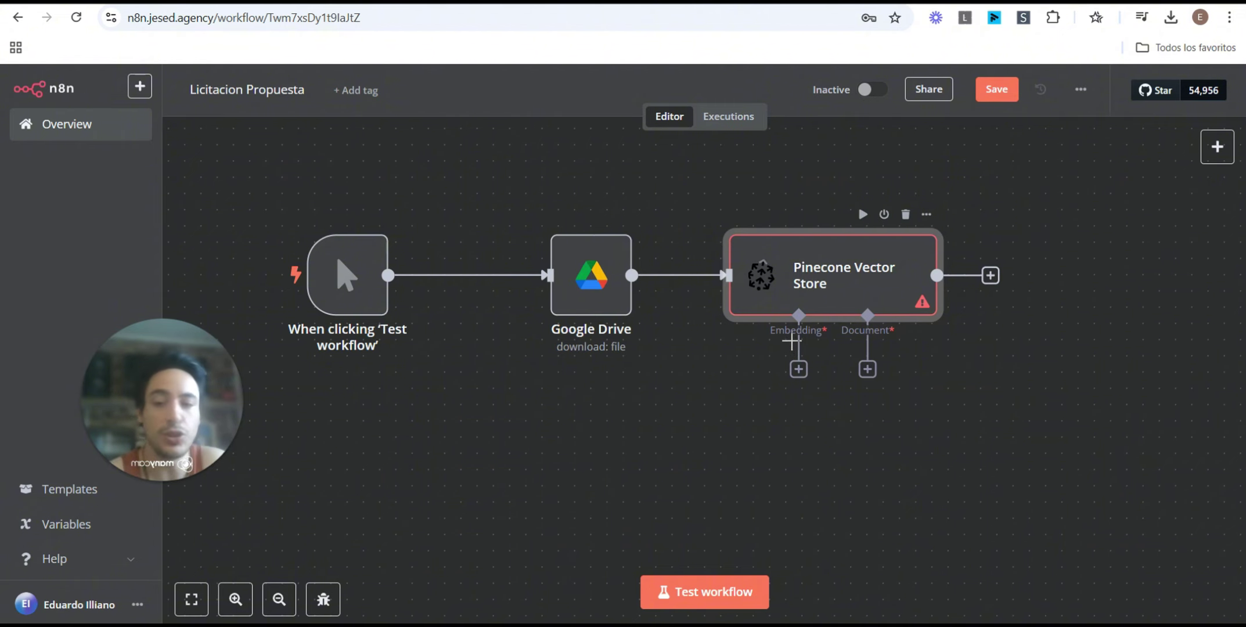
click(798, 370)
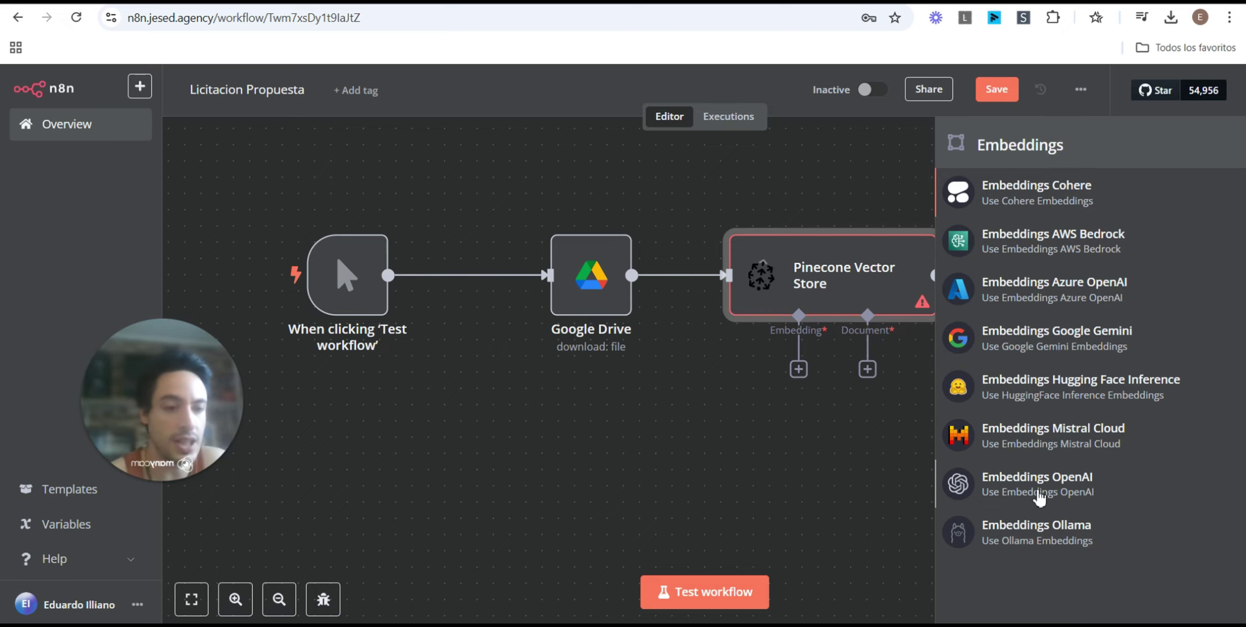
click(1039, 487)
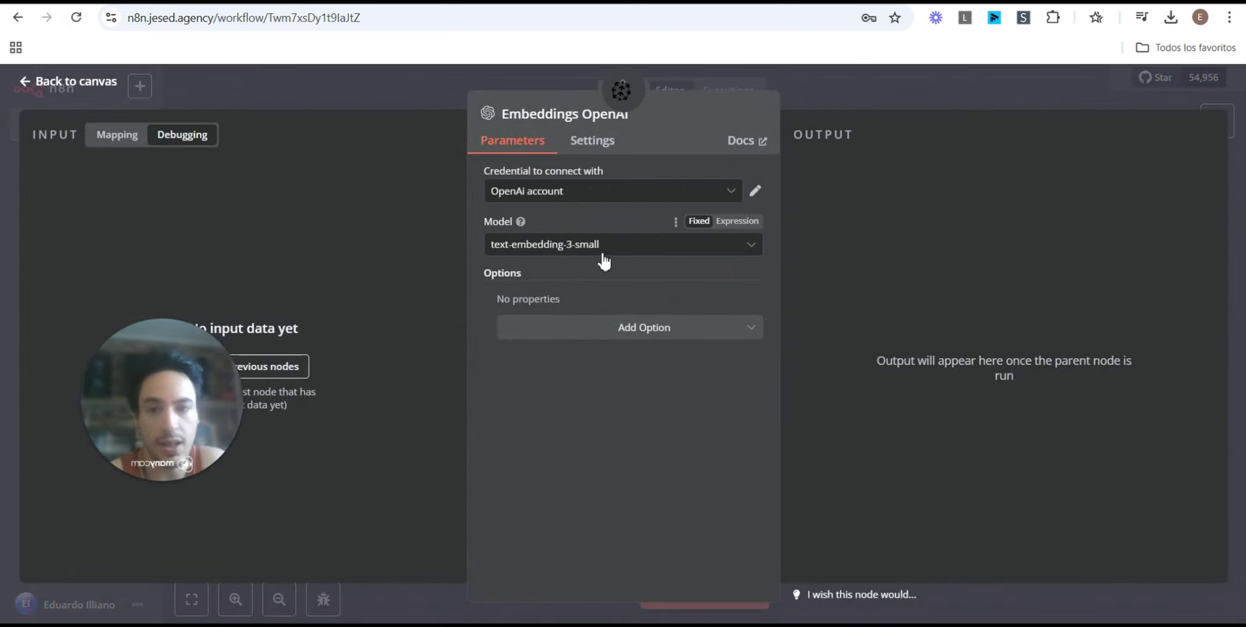
click(613, 260)
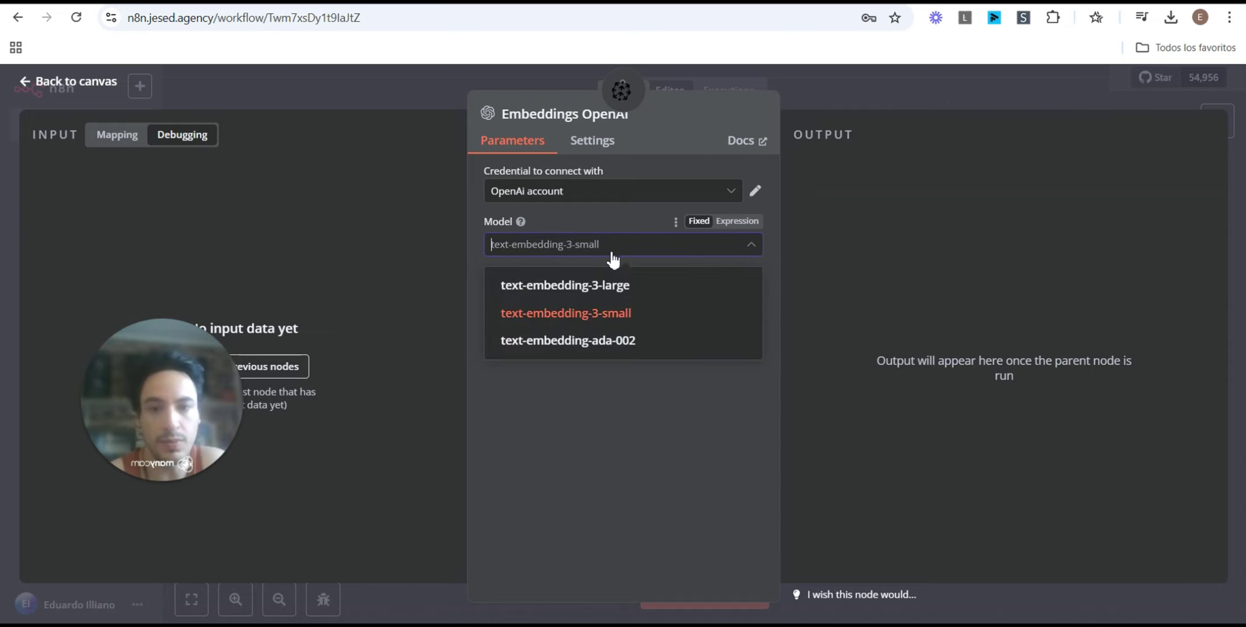
click(639, 312)
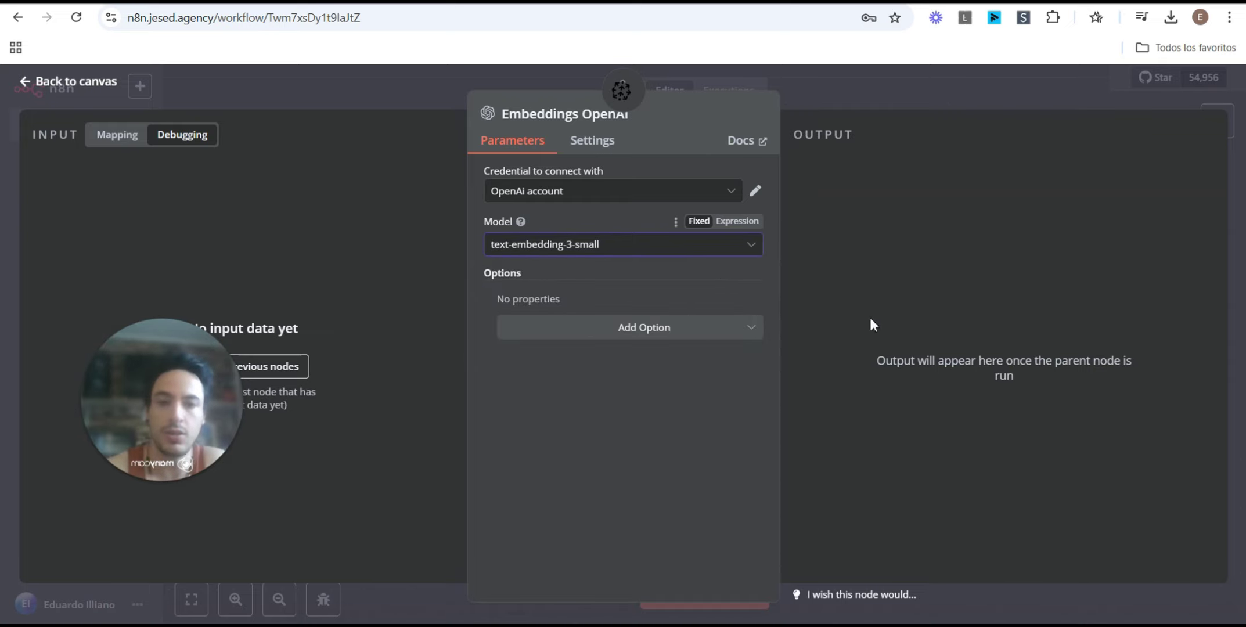
key(Escape)
drag(773, 462, 655, 442)
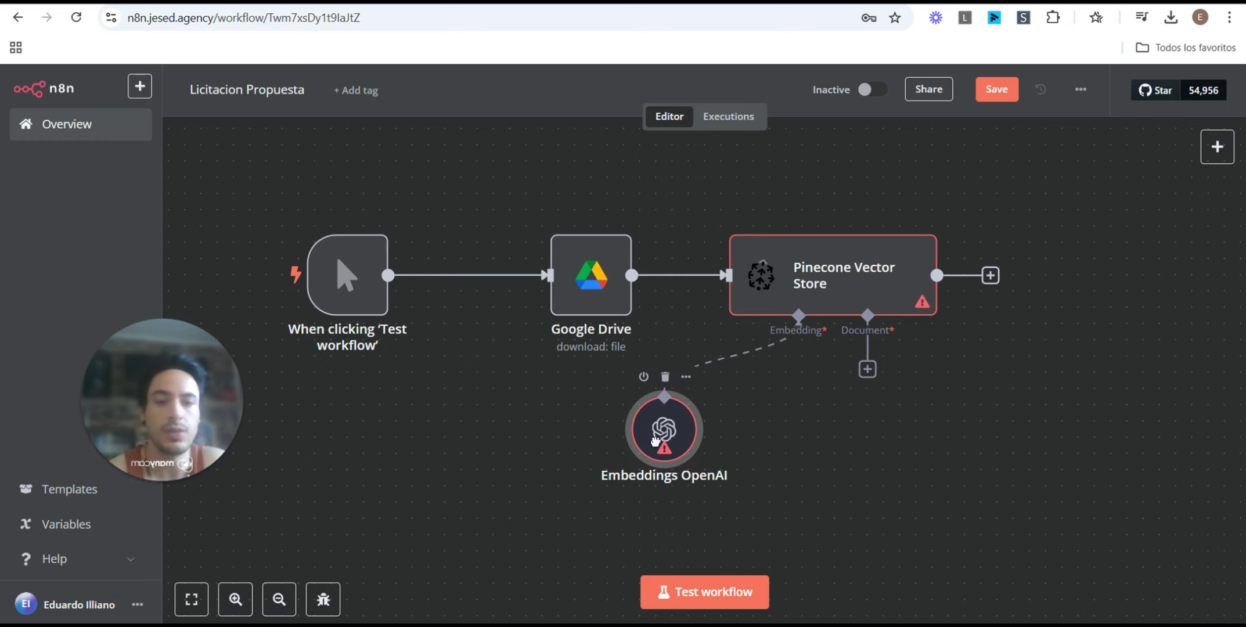
drag(815, 245, 816, 196)
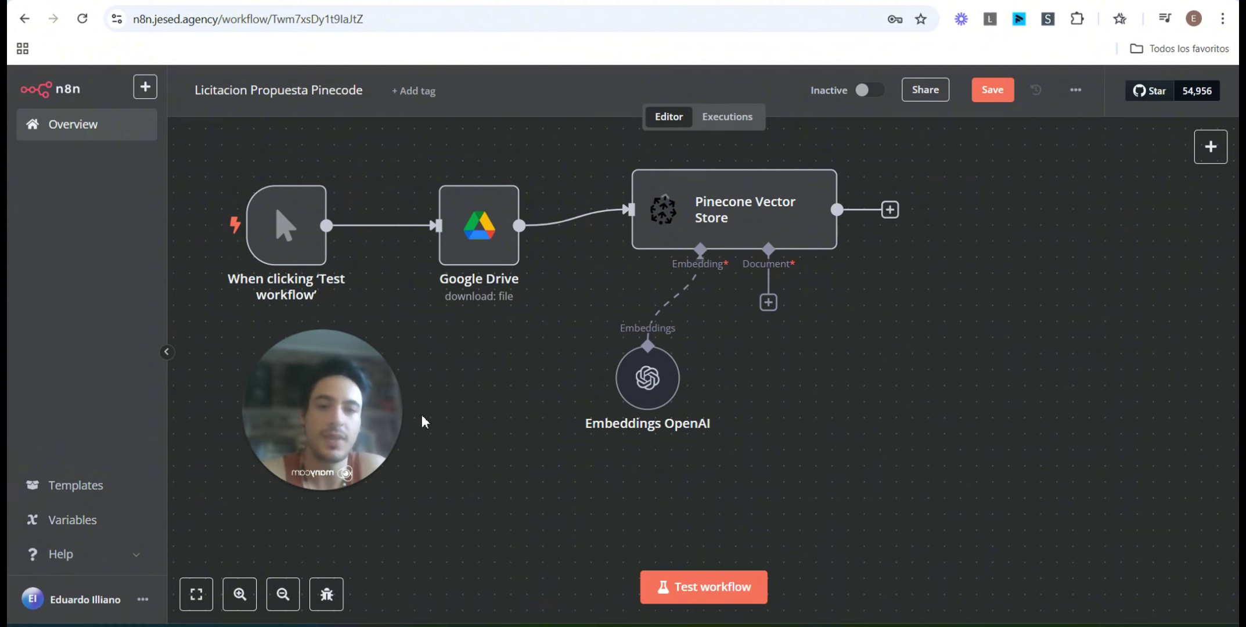
mouse_move(815, 177)
mouse_down()
mouse_move(782, 156)
mouse_move(848, 161)
mouse_move(815, 161)
mouse_move(816, 177)
mouse_up()
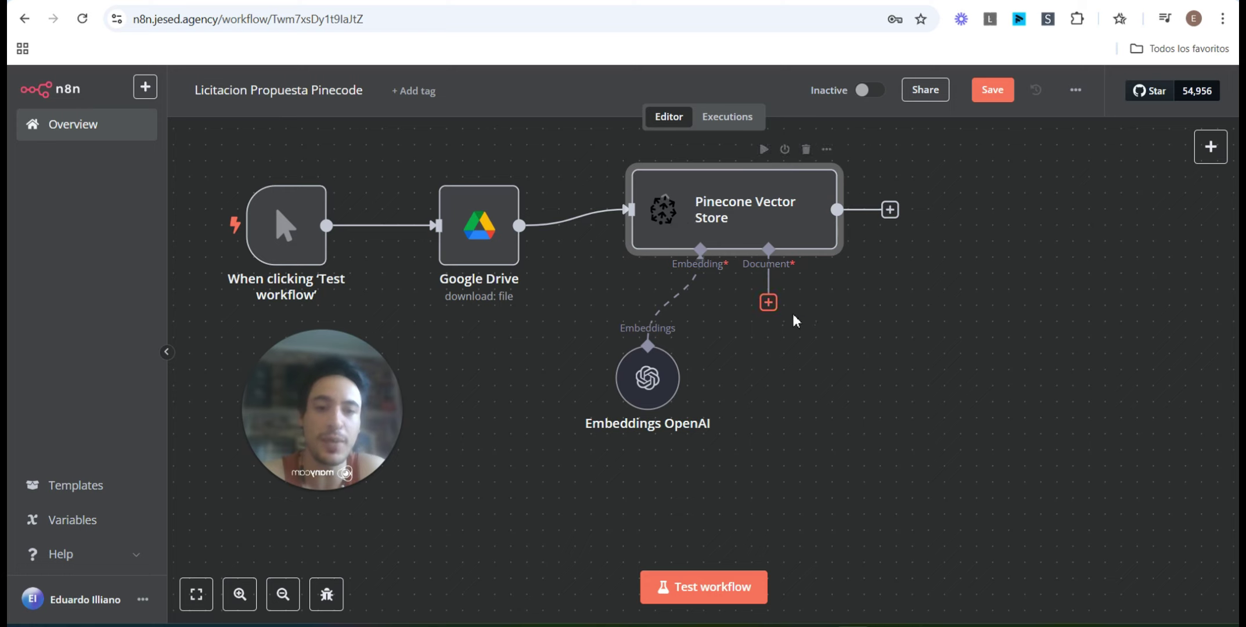
Step: Attach a Default Data Loader to the Pinecone Vector Store's document input with the data type set to Binary
click(770, 305)
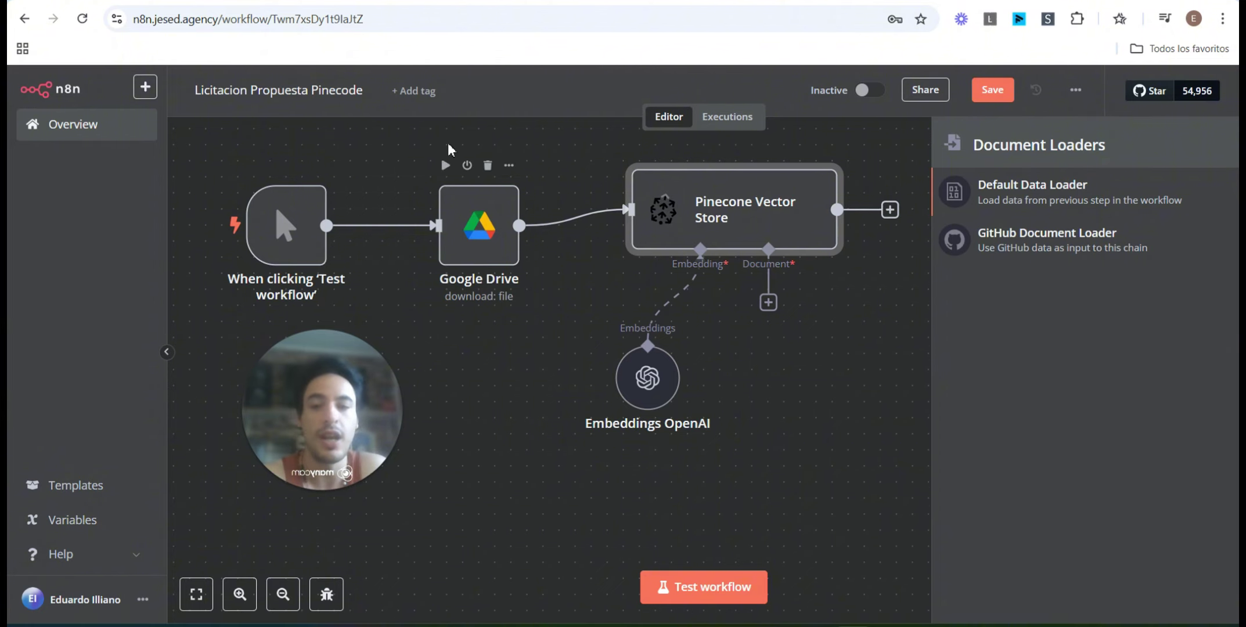
click(1032, 206)
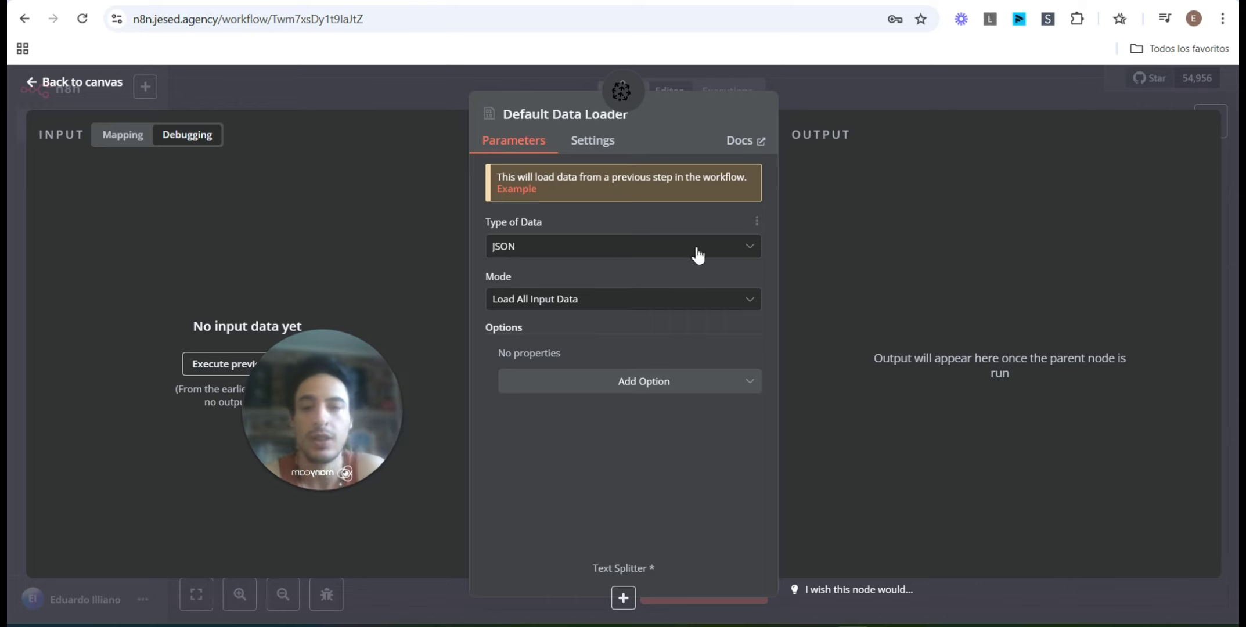
click(582, 254)
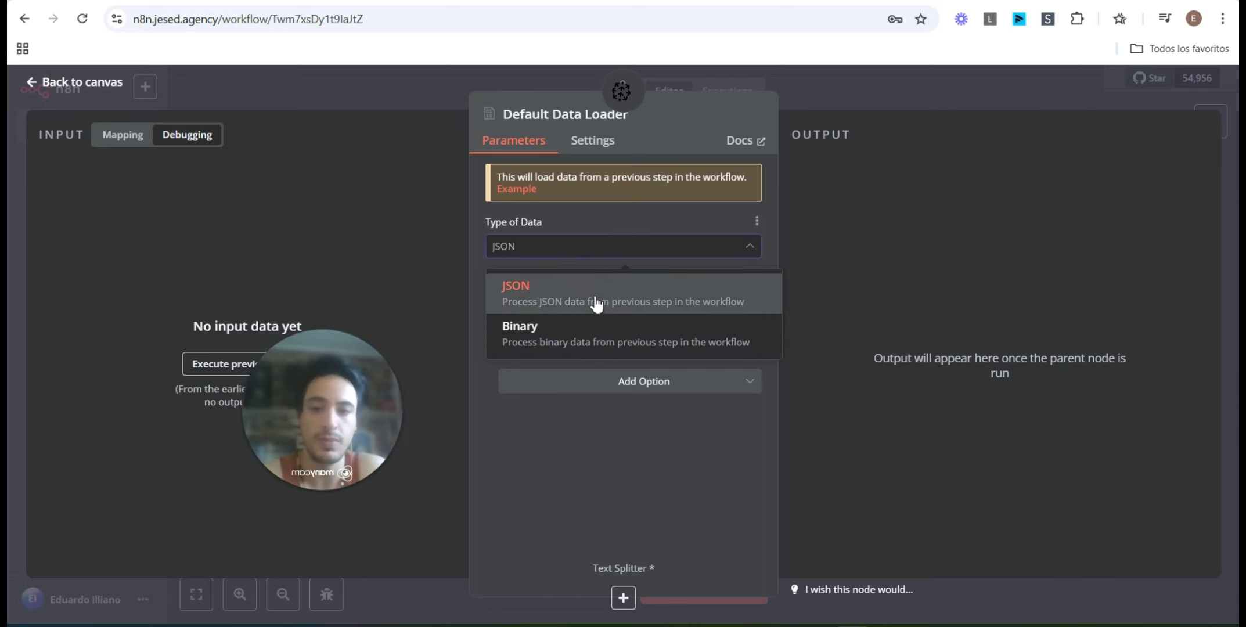
click(579, 332)
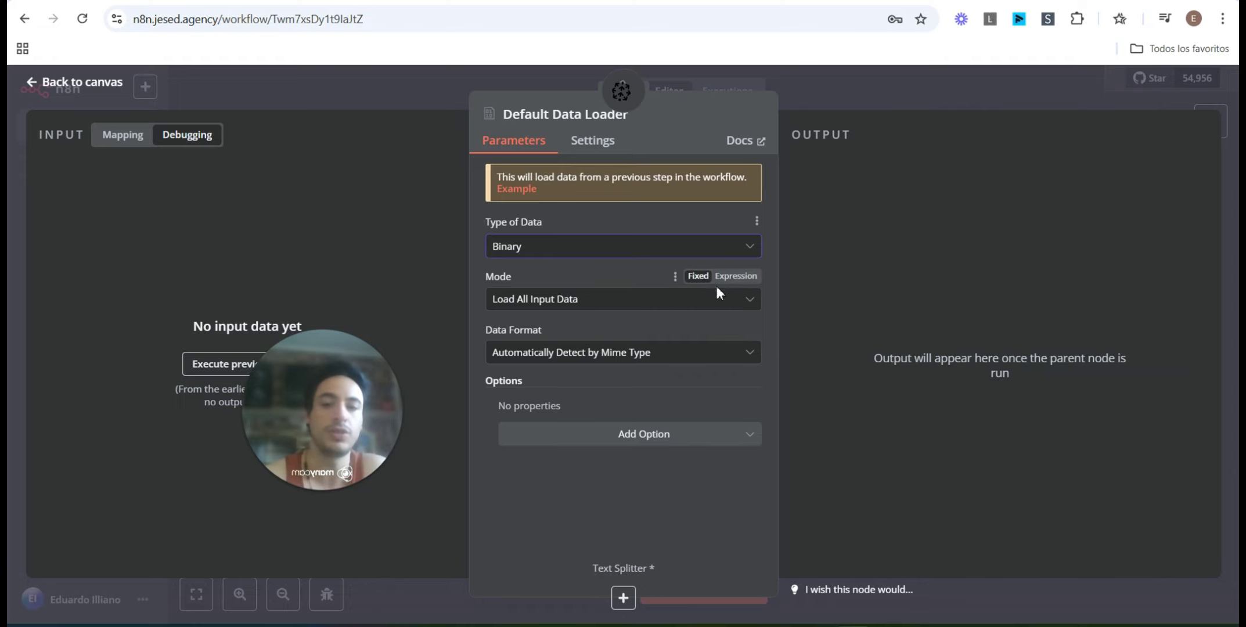
key(Escape)
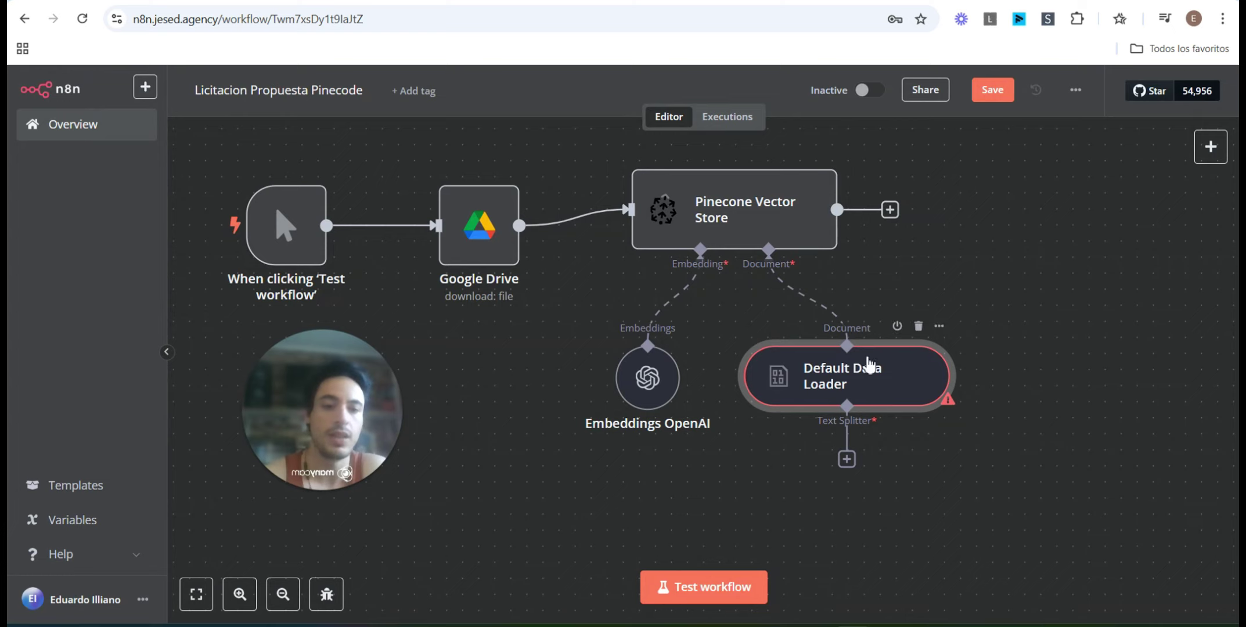
Step: Attach a Recursive Character Text Splitter to the Default Data Loader with chunk size 300 and chunk overlap 35
drag(869, 364, 901, 332)
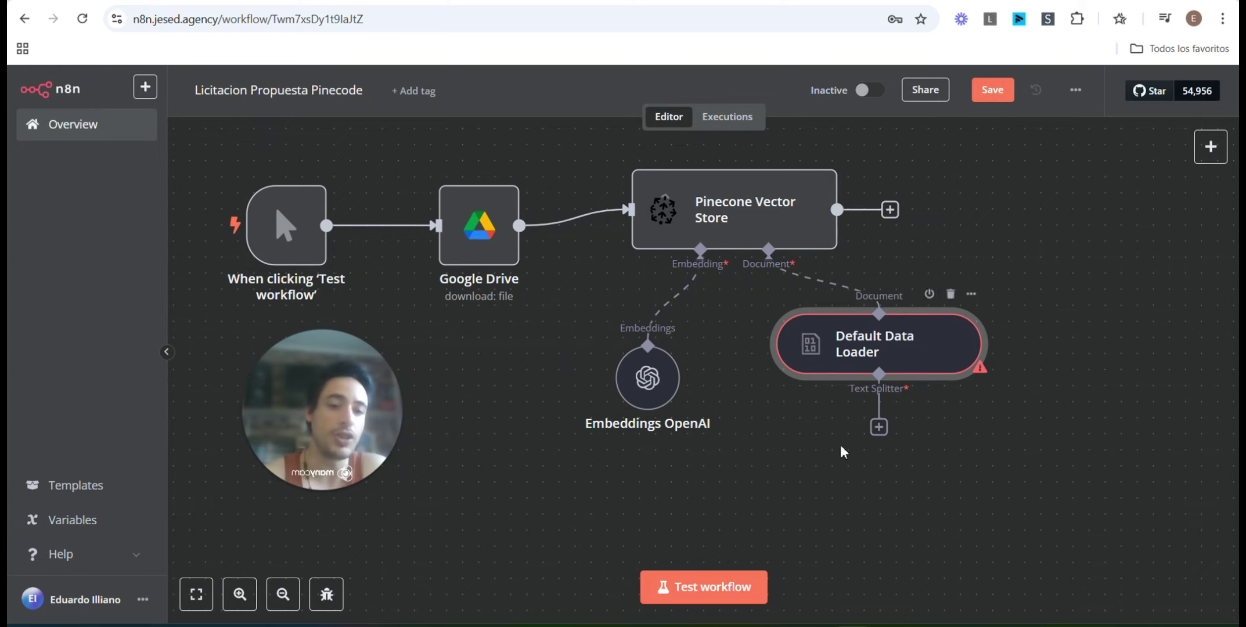
click(881, 436)
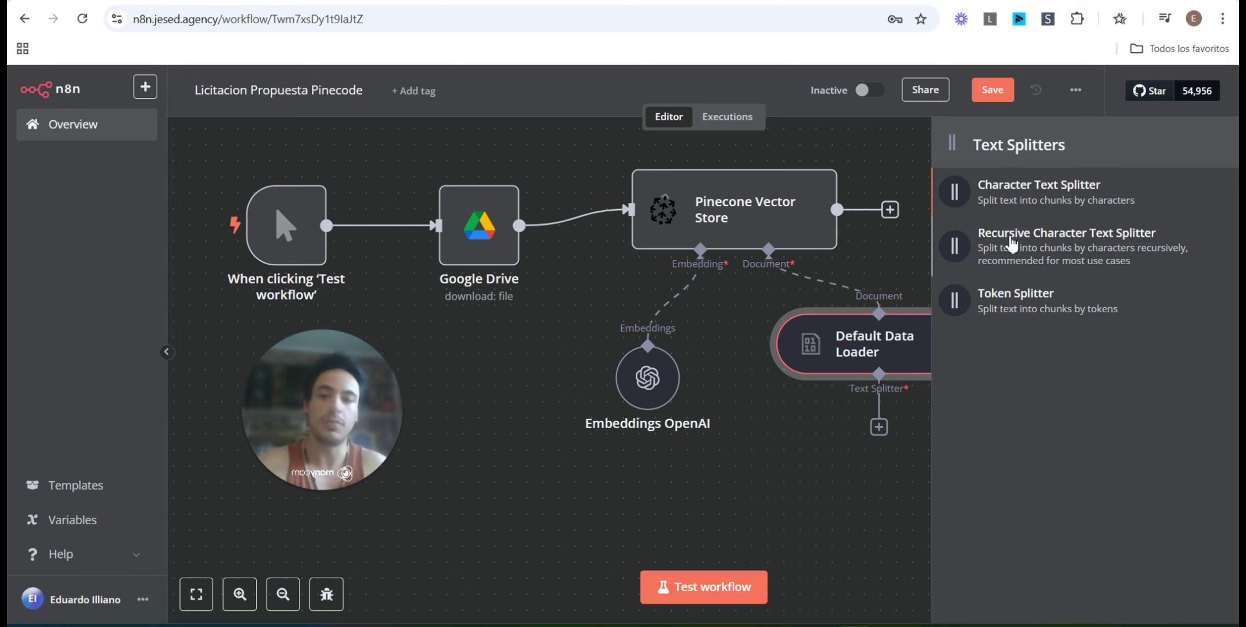
click(1033, 247)
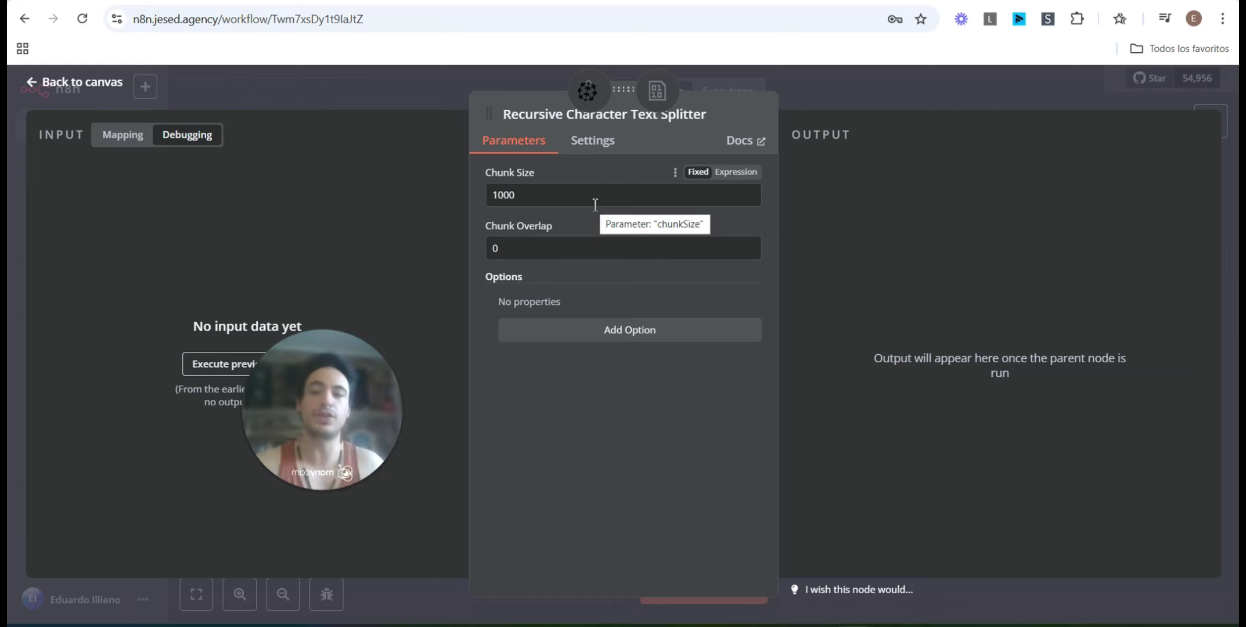
drag(579, 193, 461, 200)
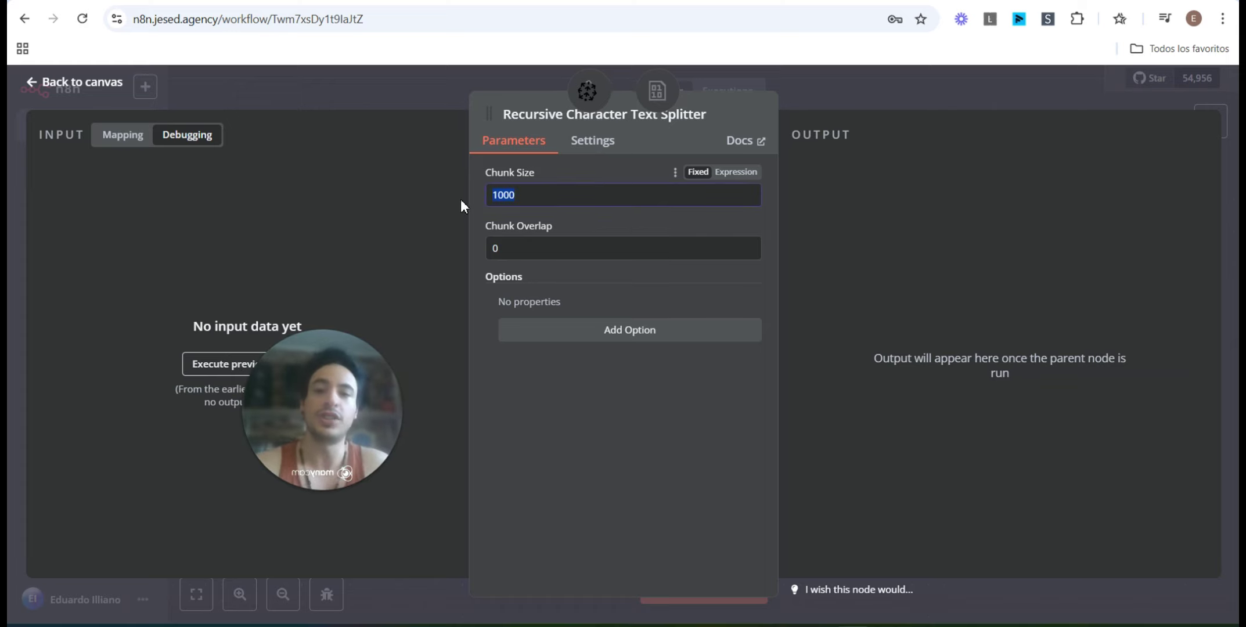
key(BackSpace)
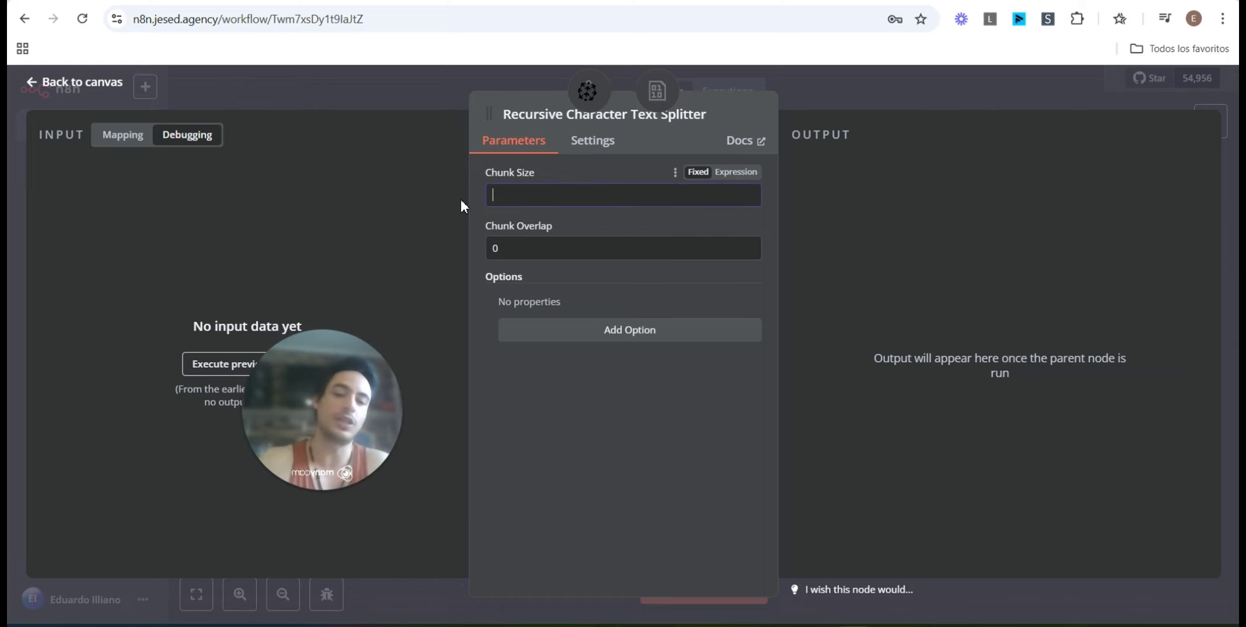
text(300)
click(533, 255)
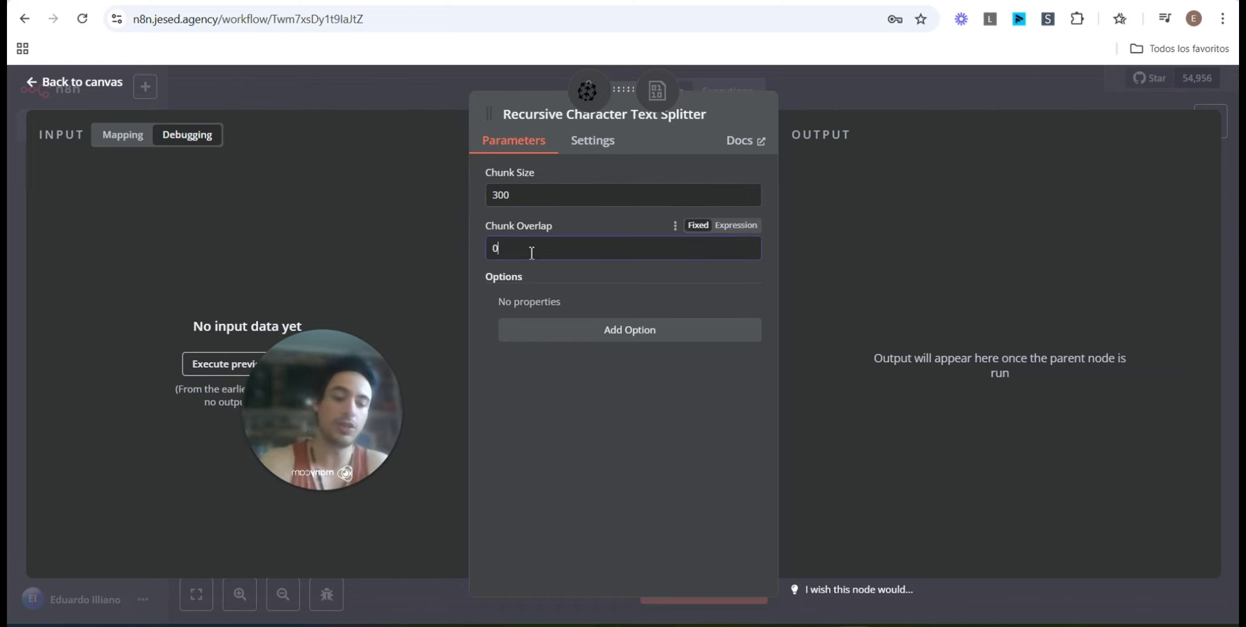
text(35)
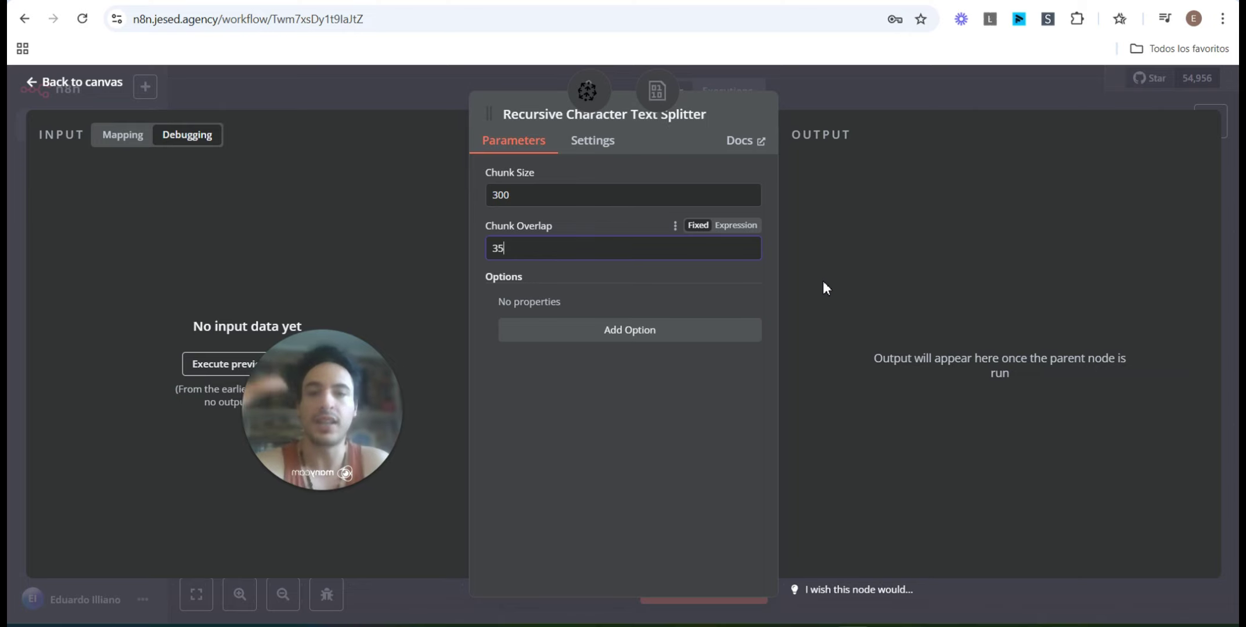
key(Escape)
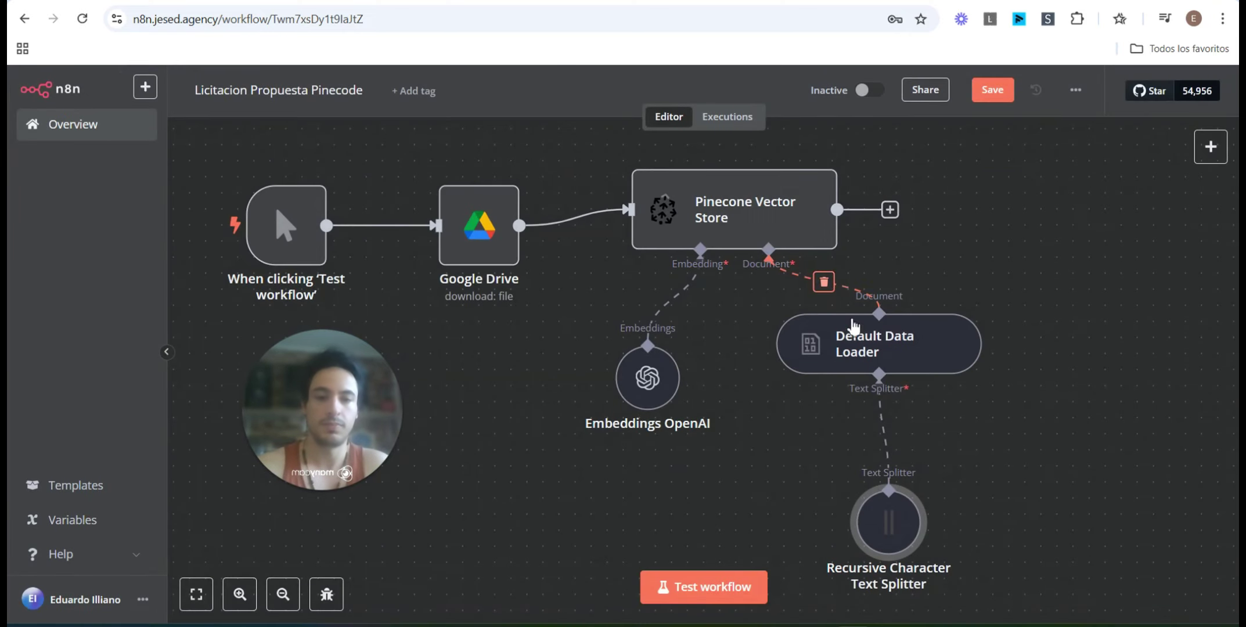
Step: Space out the text splitter, data loader and embeddings nodes, and run the workflow as a test
drag(886, 514, 885, 482)
drag(923, 375, 955, 343)
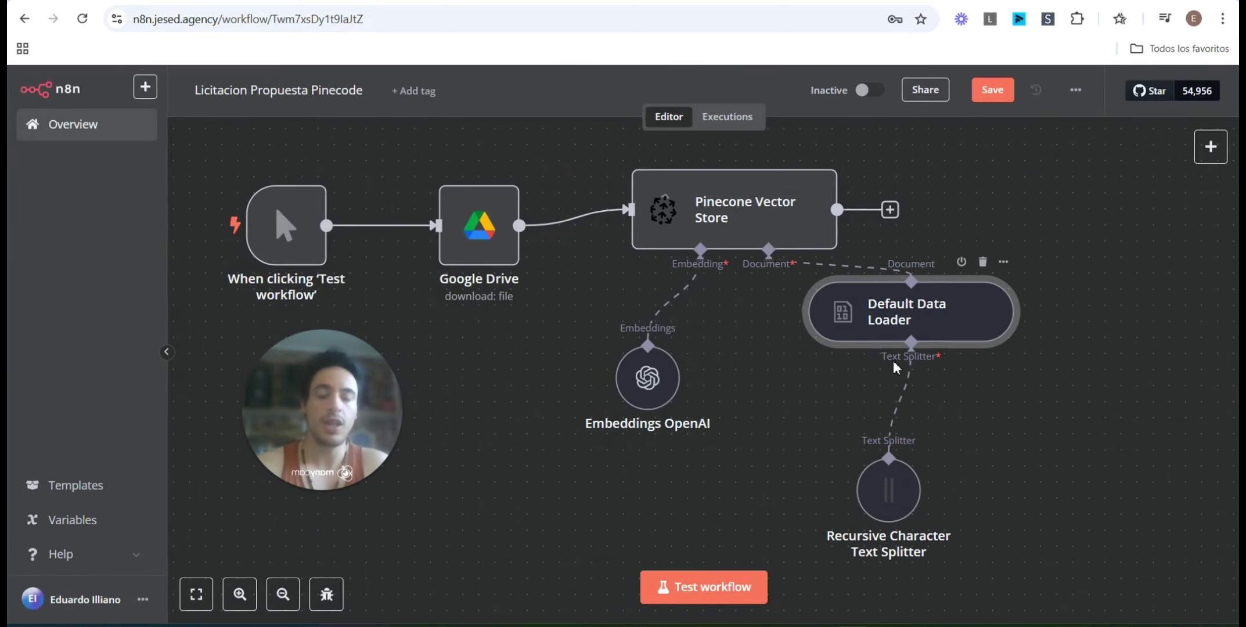
drag(660, 393, 676, 393)
drag(314, 417, 255, 477)
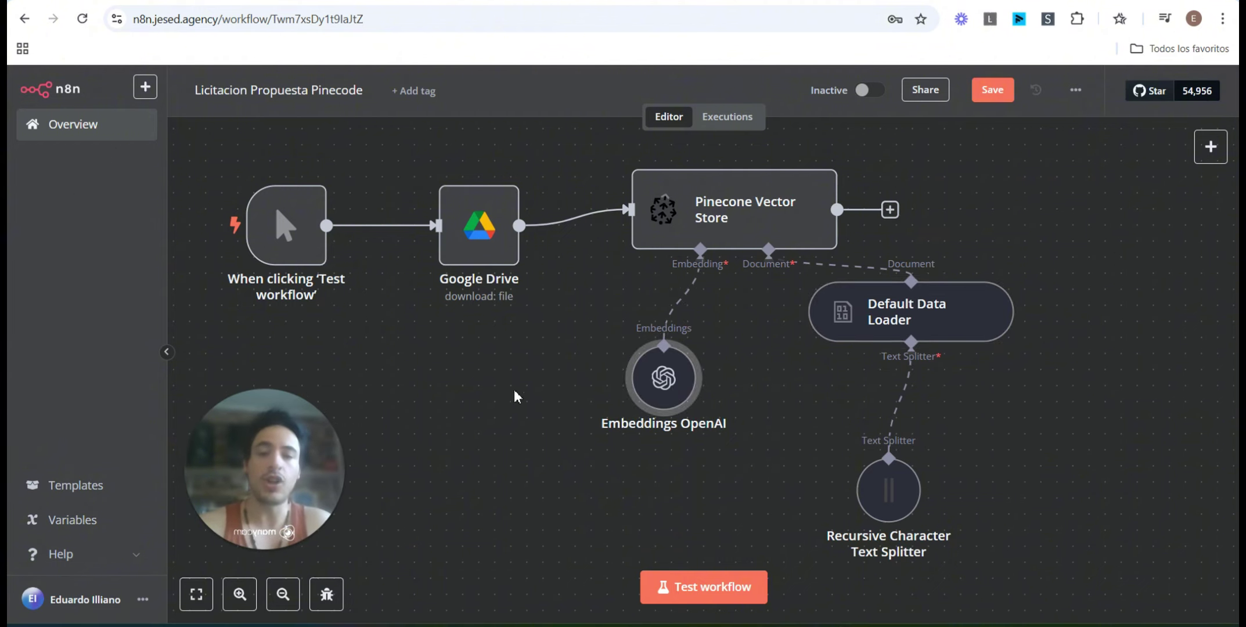
click(732, 600)
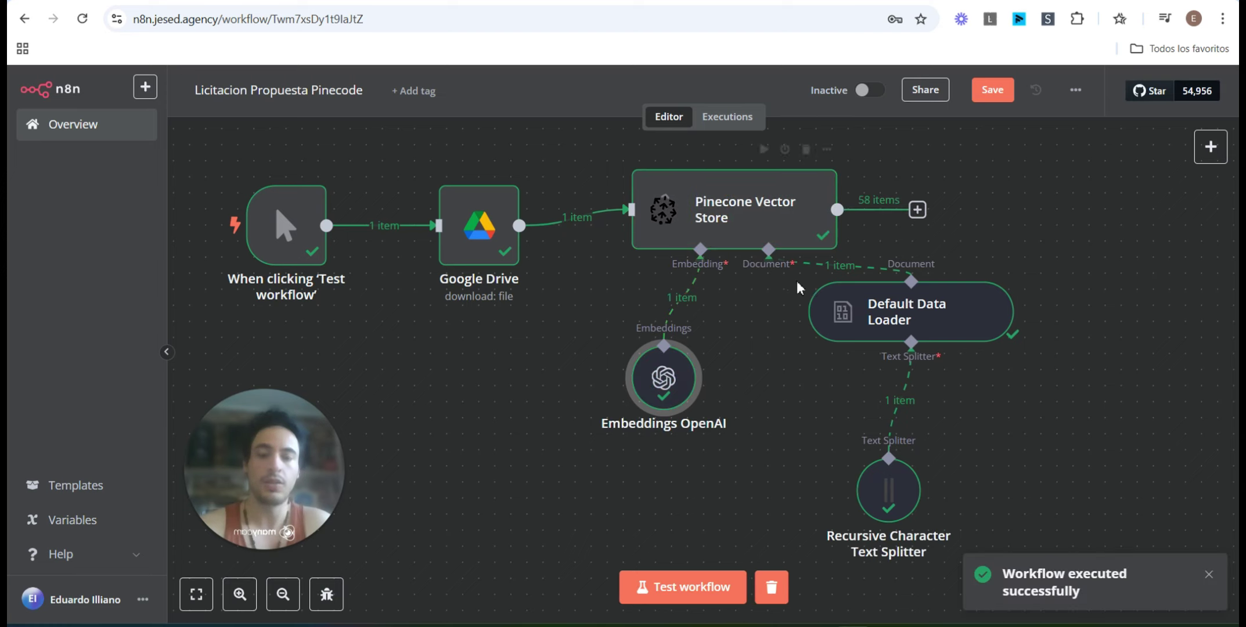
Step: Tidy the positions of the Default Data Loader and Pinecone Vector Store nodes, and save the workflow
drag(961, 305, 936, 324)
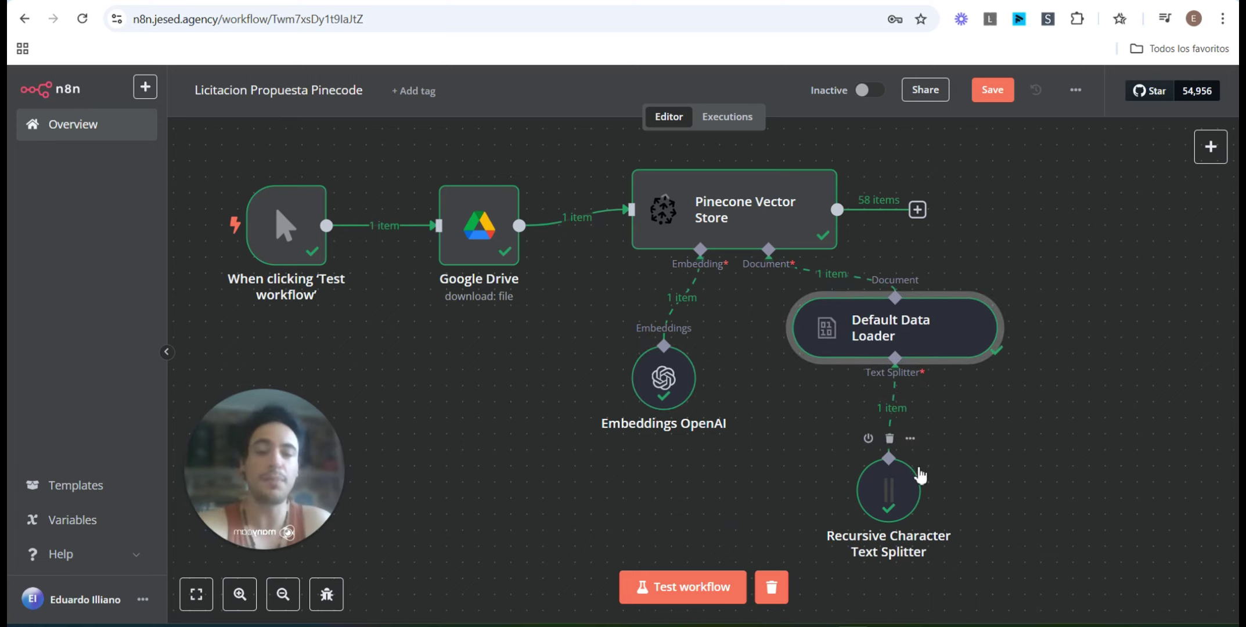
click(673, 401)
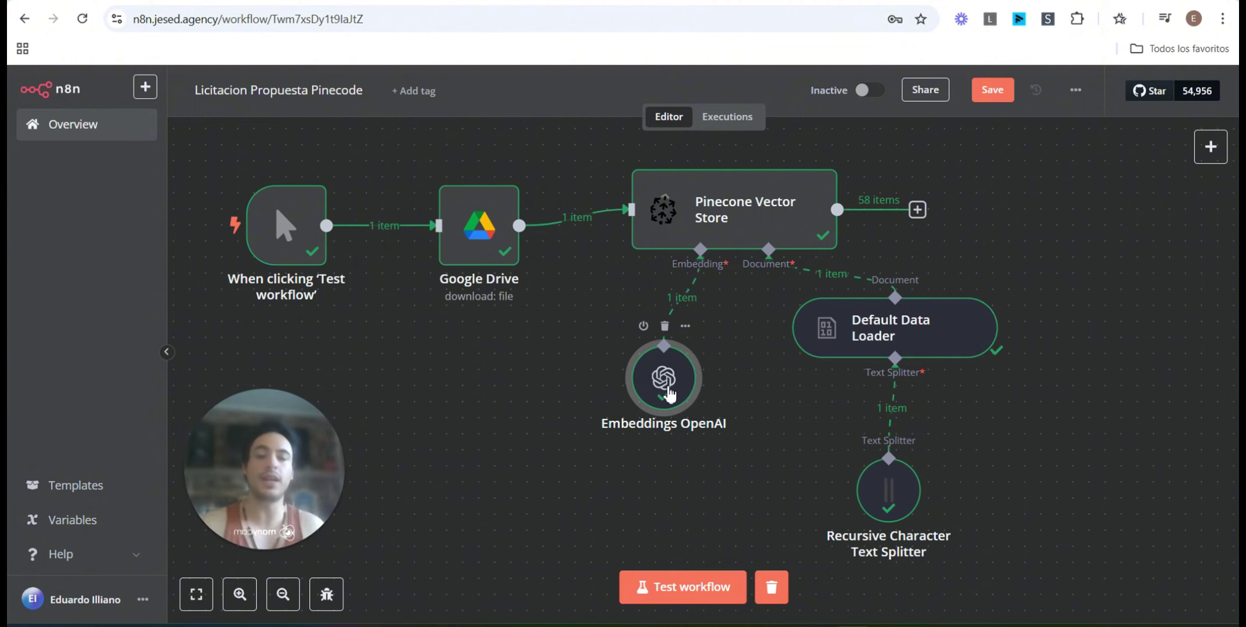
mouse_move(727, 197)
mouse_down()
mouse_move(763, 184)
mouse_move(746, 185)
mouse_up()
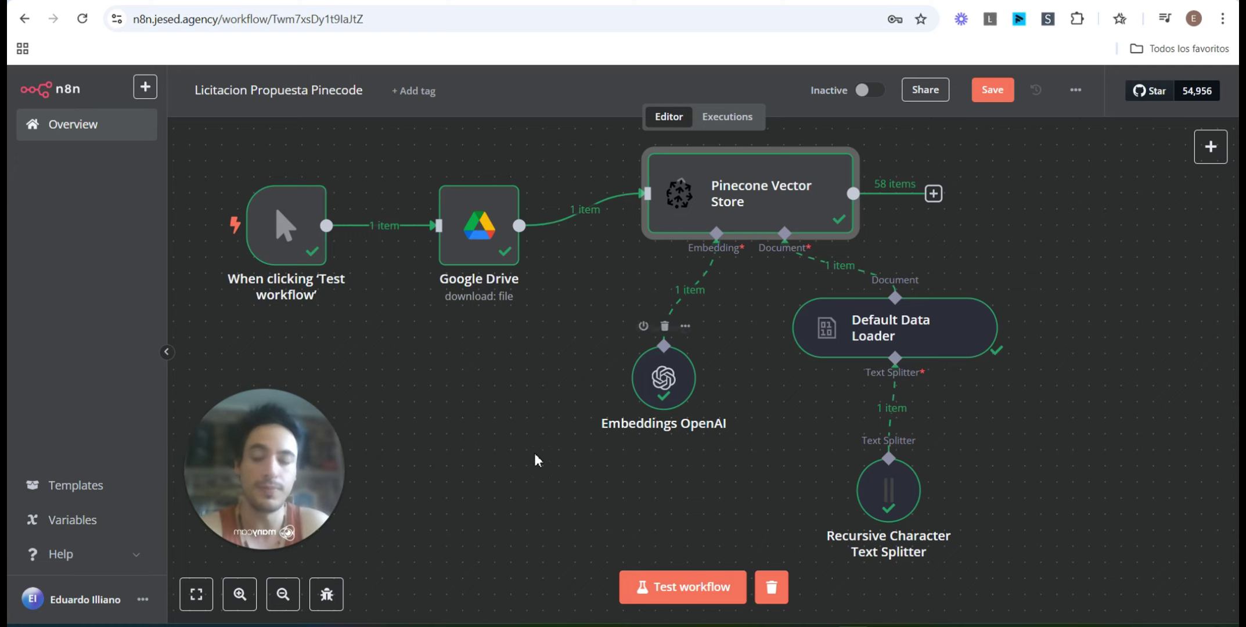
click(988, 102)
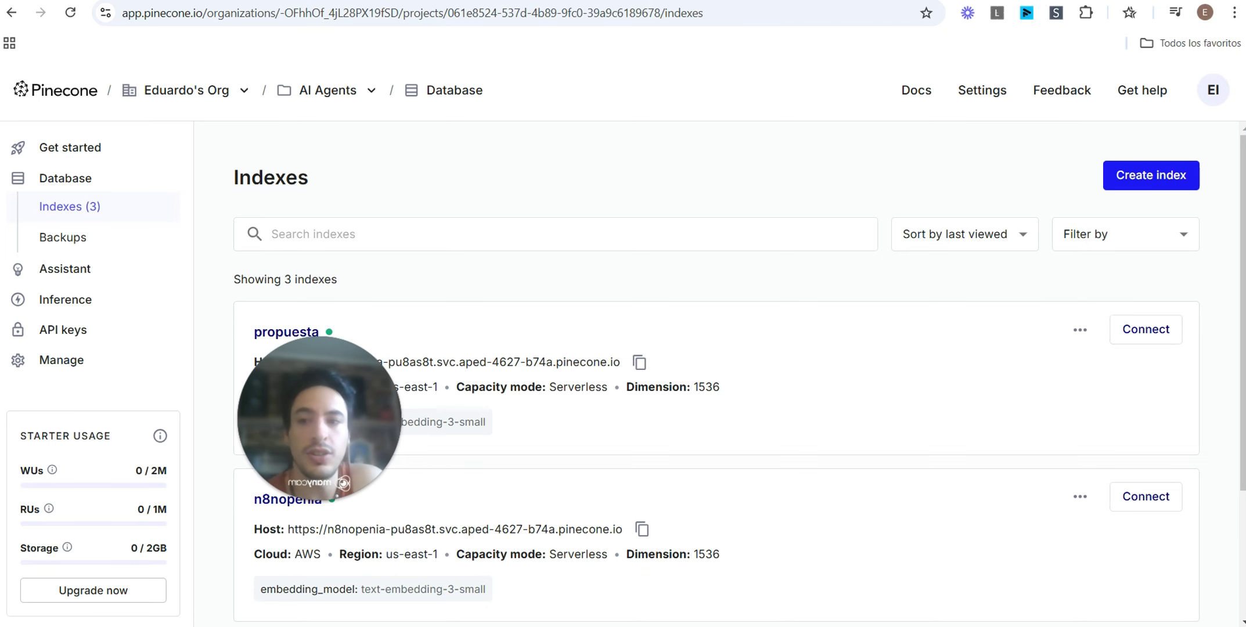
Step: Switch to the Pinecone console, open the propuesta index and look through its stored records and metadata
drag(414, 246, 514, 122)
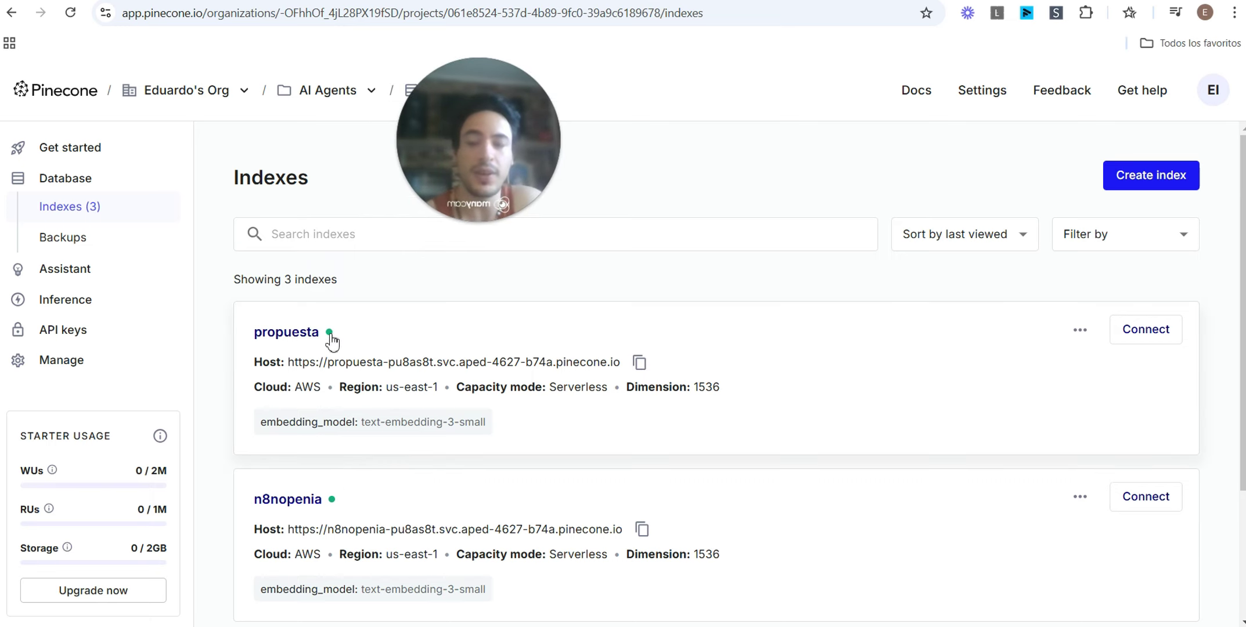
click(310, 342)
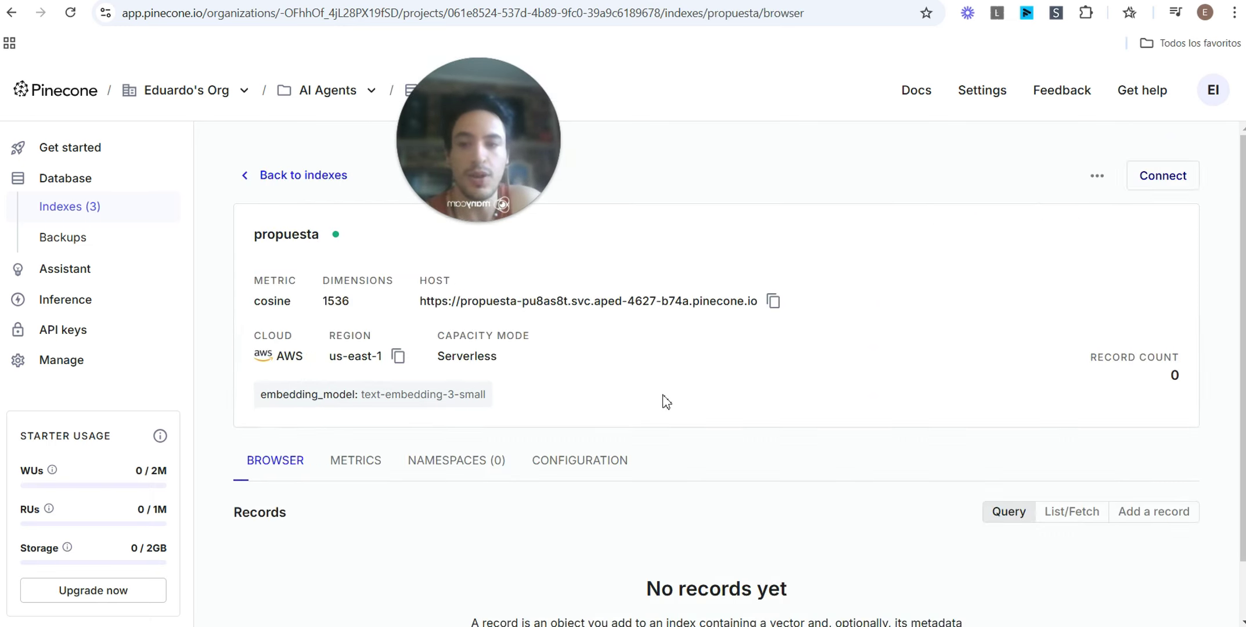
scroll(686, 308, down, 2)
scroll(686, 312, down, 2)
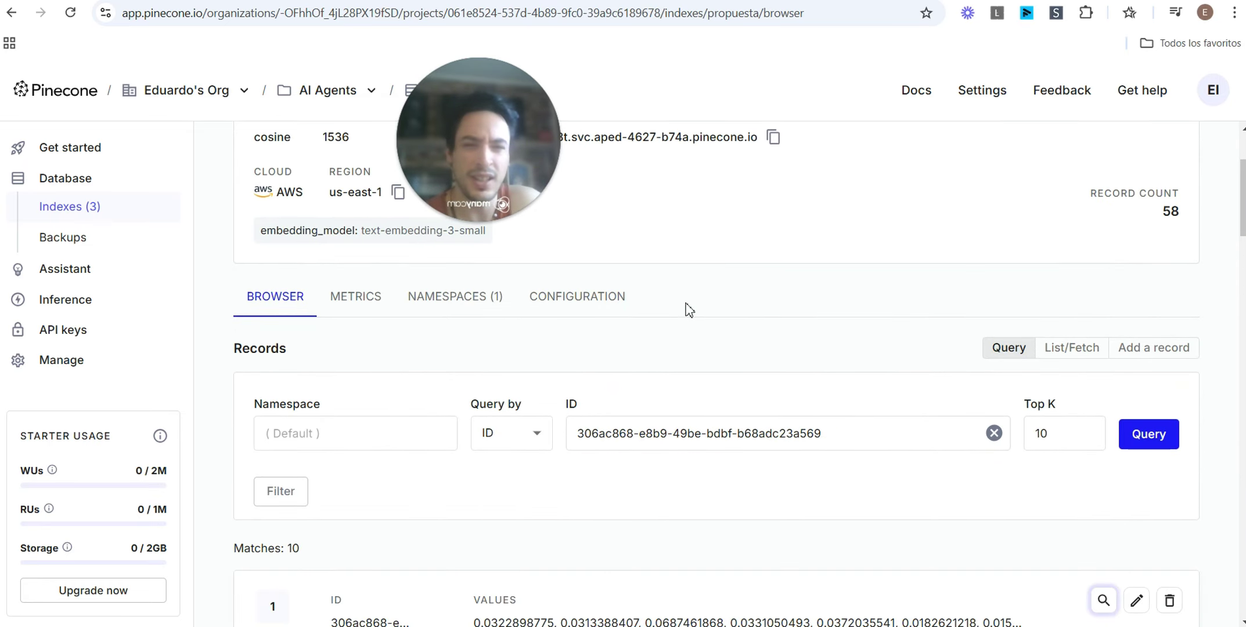
scroll(319, 376, down, 5)
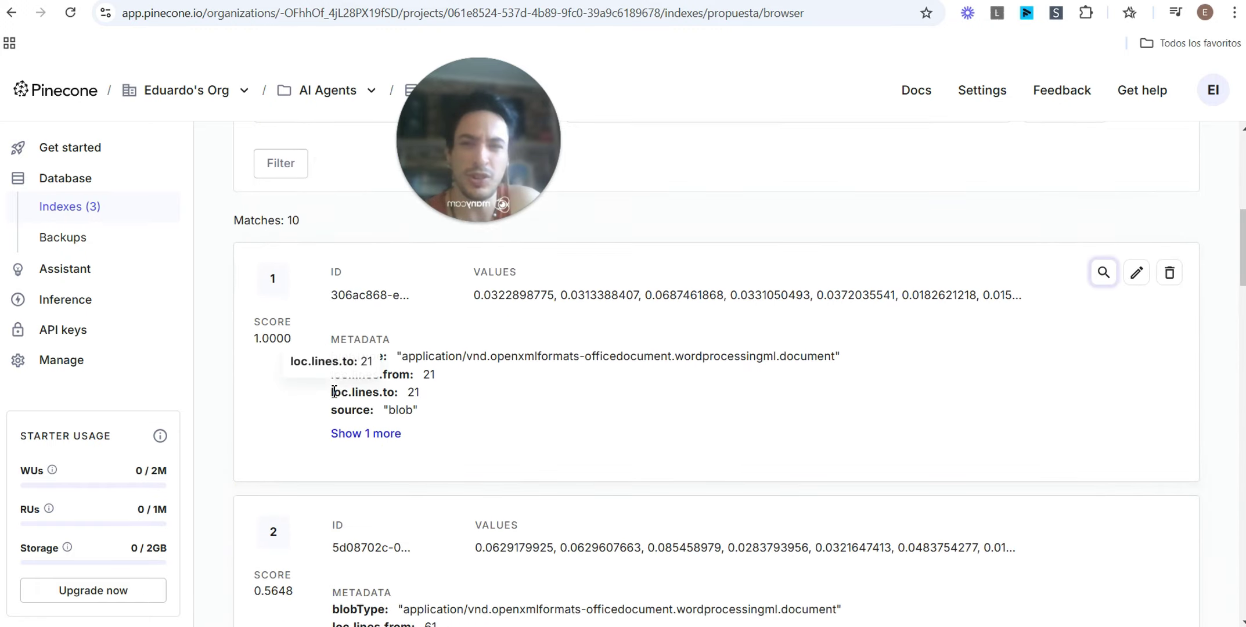
scroll(319, 376, down, 9)
scroll(328, 392, up, 15)
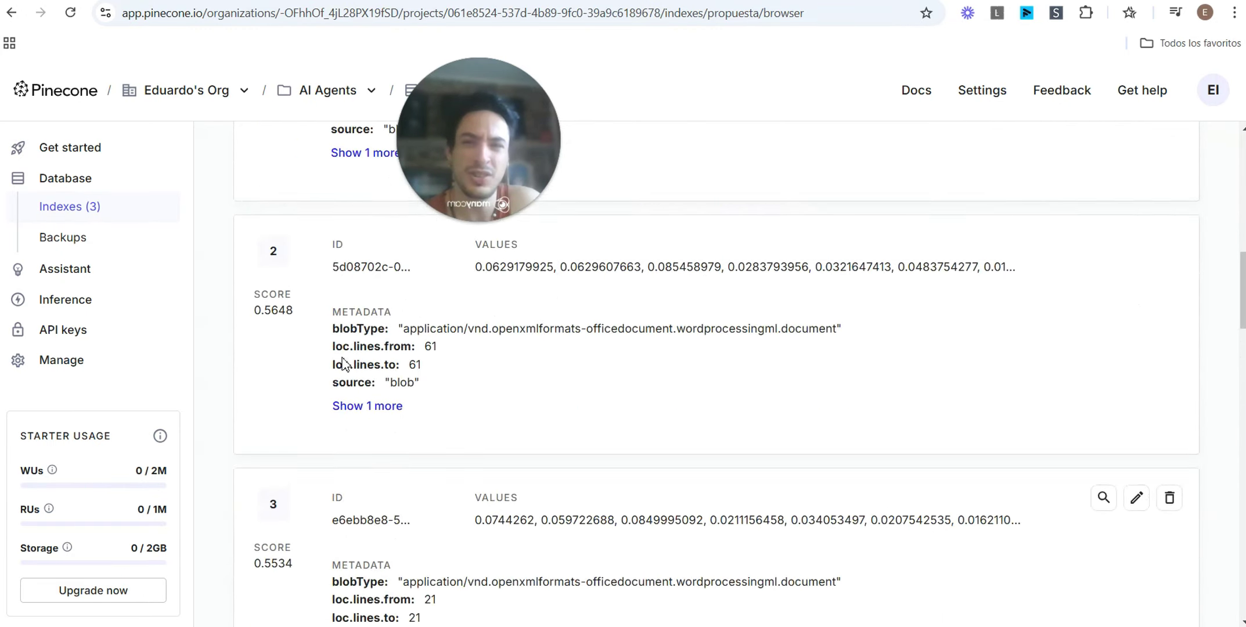
scroll(352, 357, up, 2)
Step: Review the propuesta index's metrics and namespaces, and compare the default namespace's vector count with the n8n workflow output
click(356, 459)
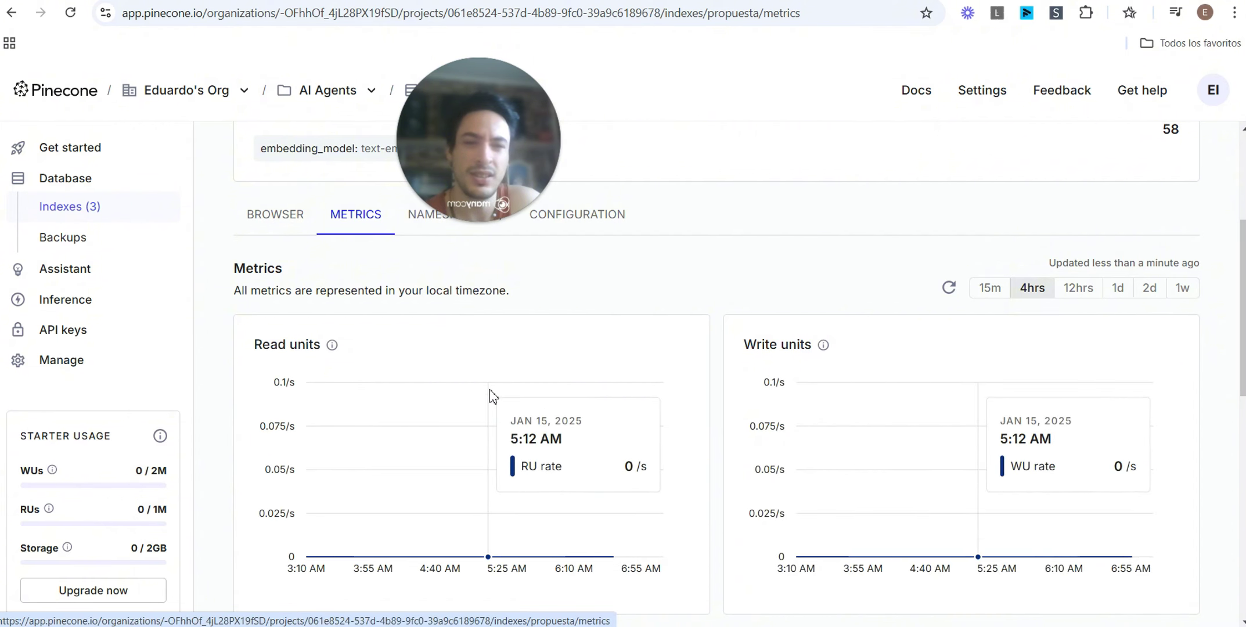
scroll(488, 409, up, 3)
click(485, 397)
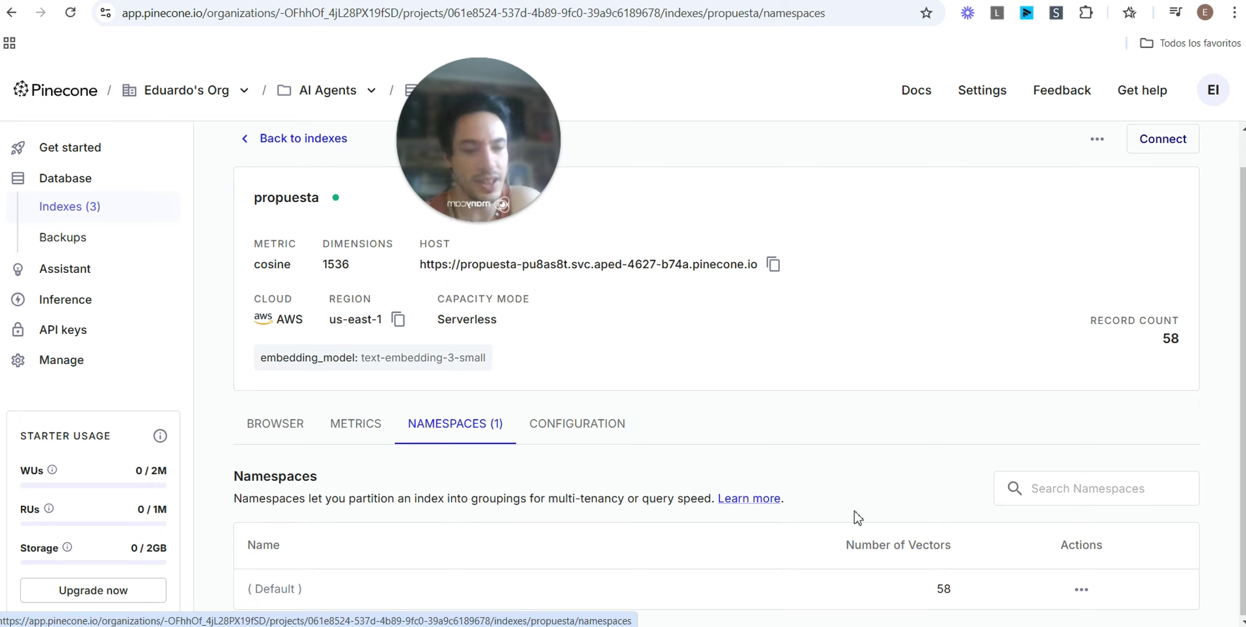
drag(956, 556, 910, 560)
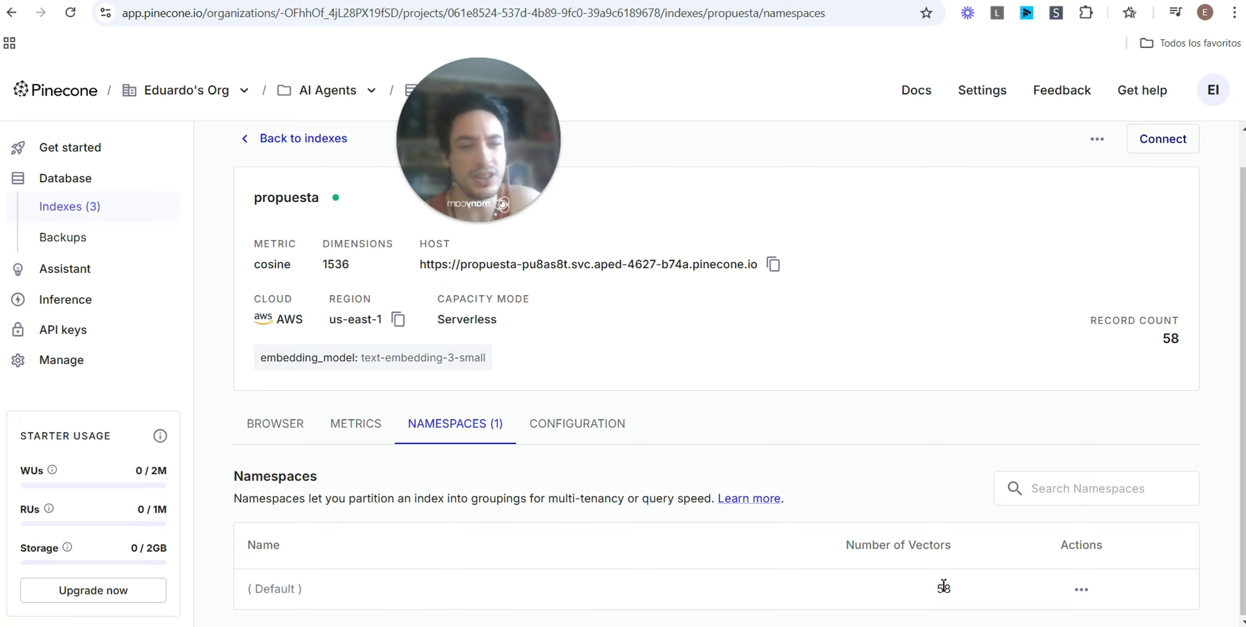
key(ctrl+Tab)
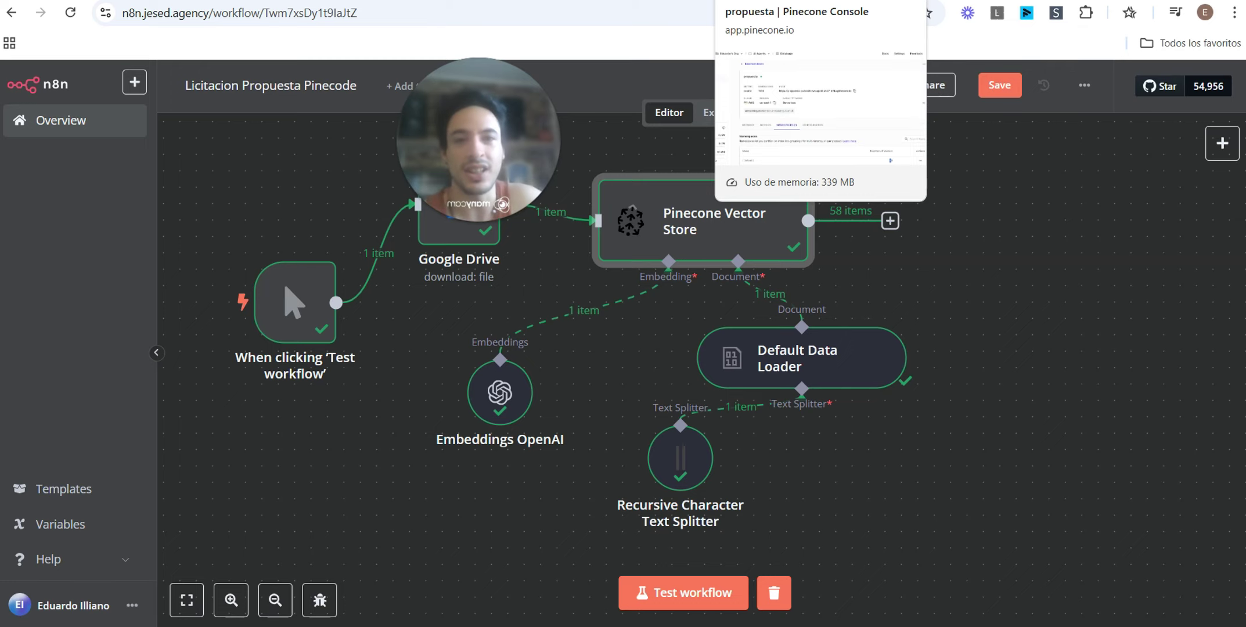
key(ctrl+shift+Tab)
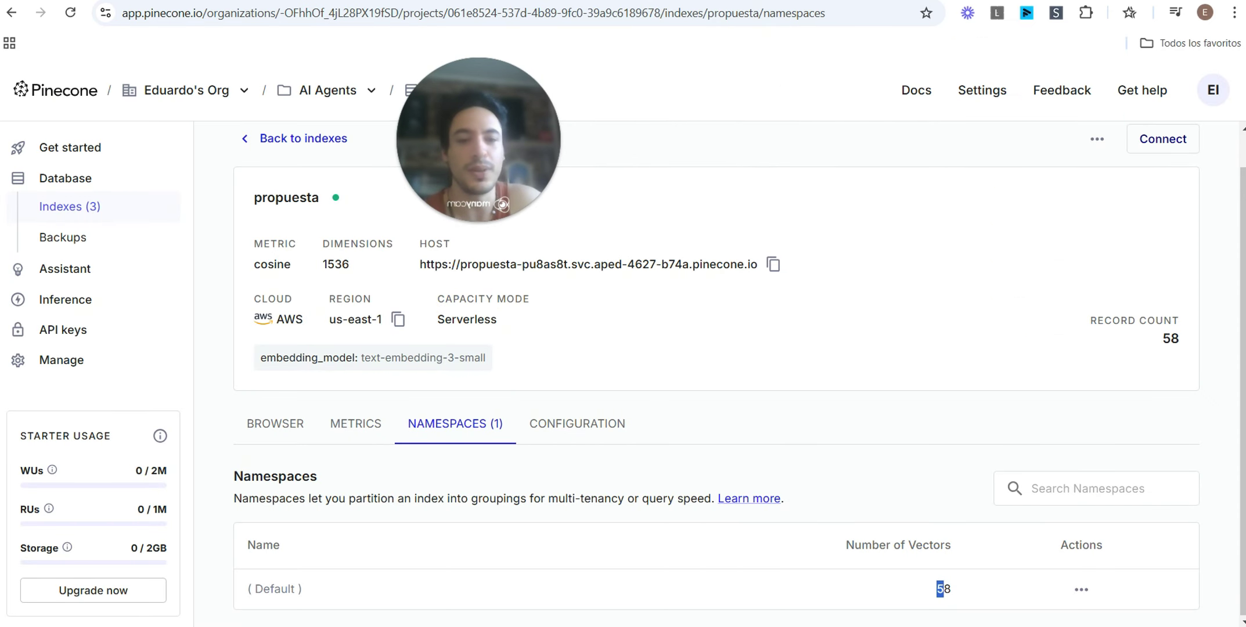
click(865, 342)
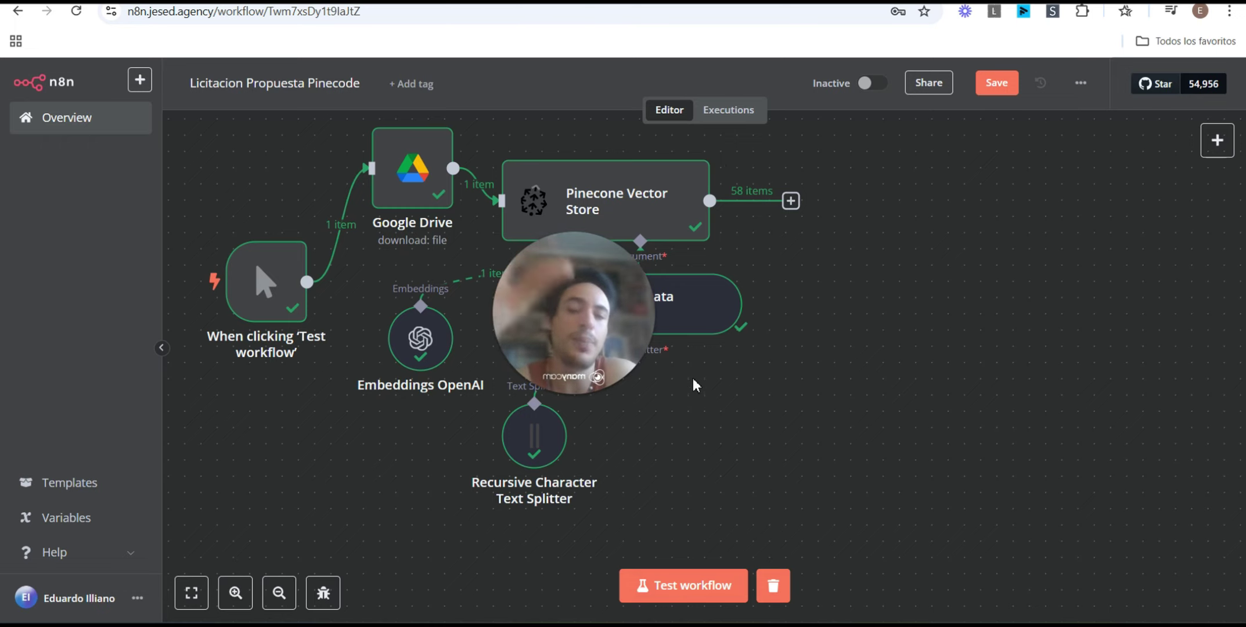
Step: Add an On chat message trigger to the n8n workflow and place it beside the Pinecone Vector Store
click(1217, 140)
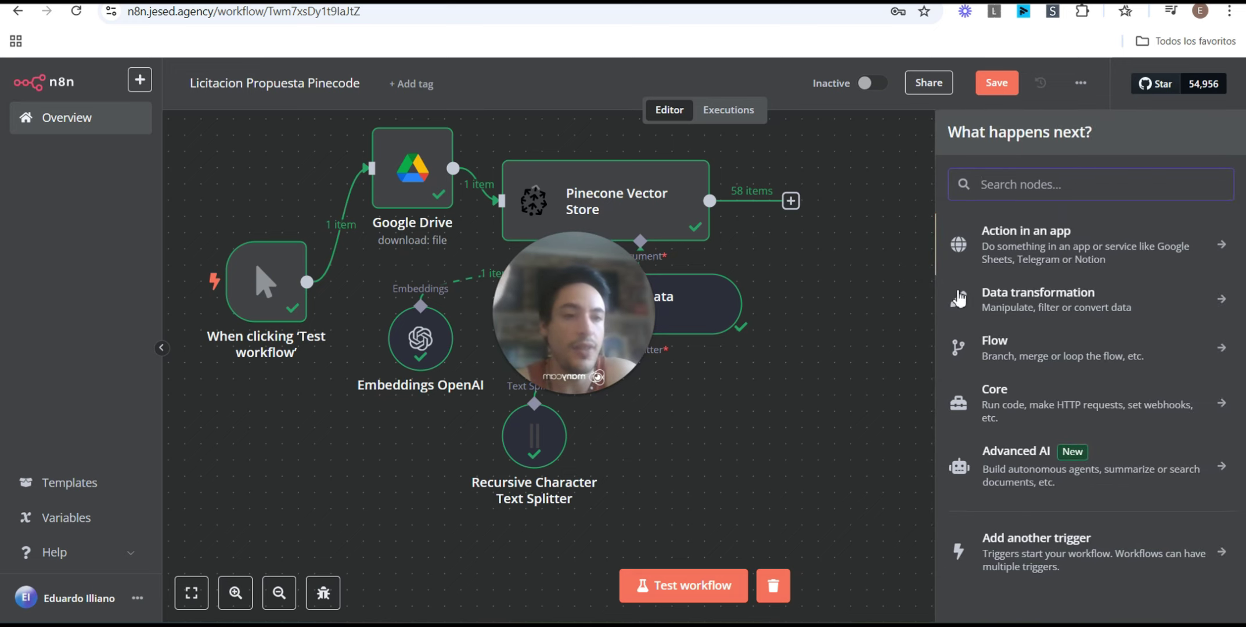
click(1081, 557)
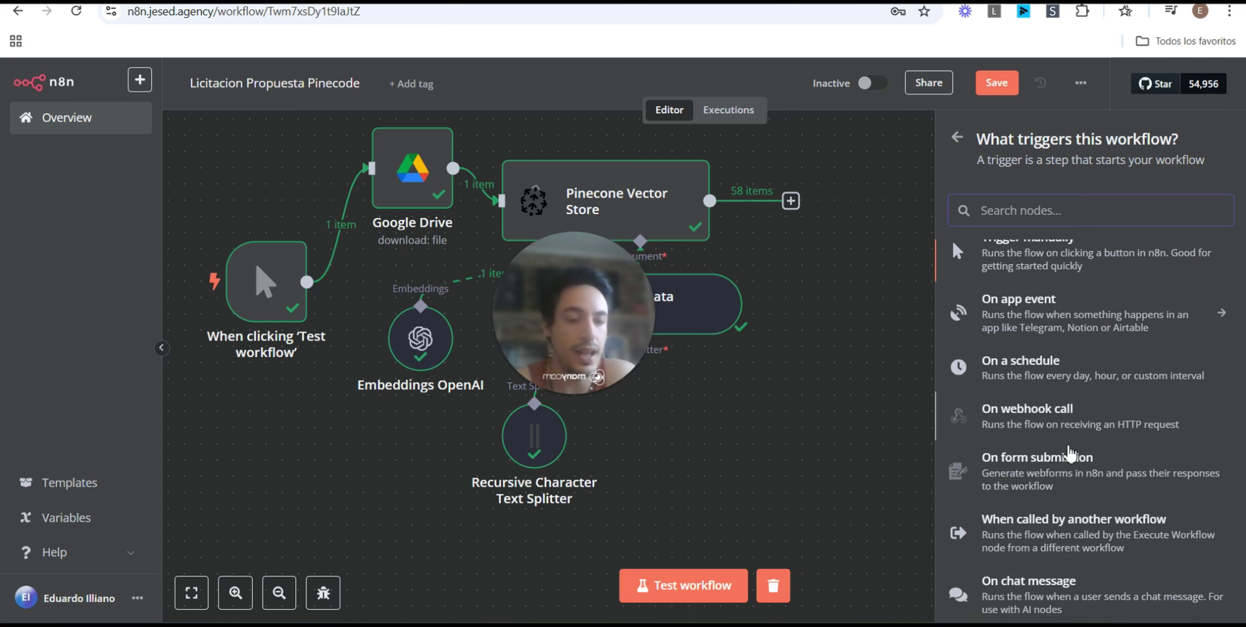
scroll(1072, 480, down, 2)
click(1036, 507)
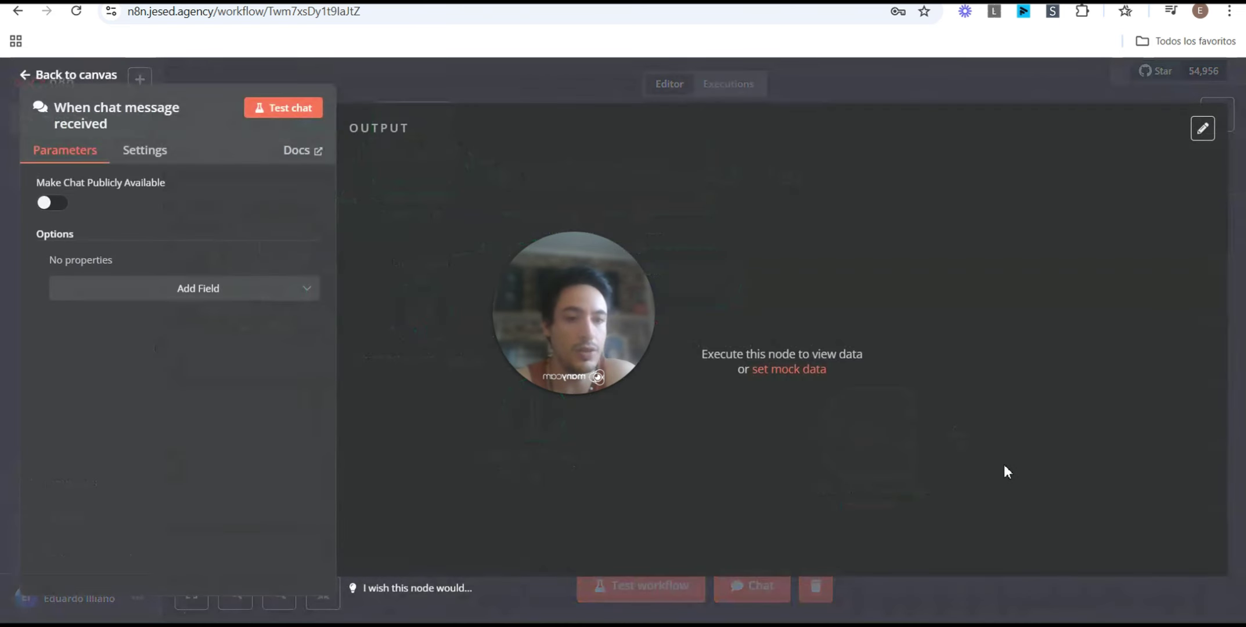
key(Escape)
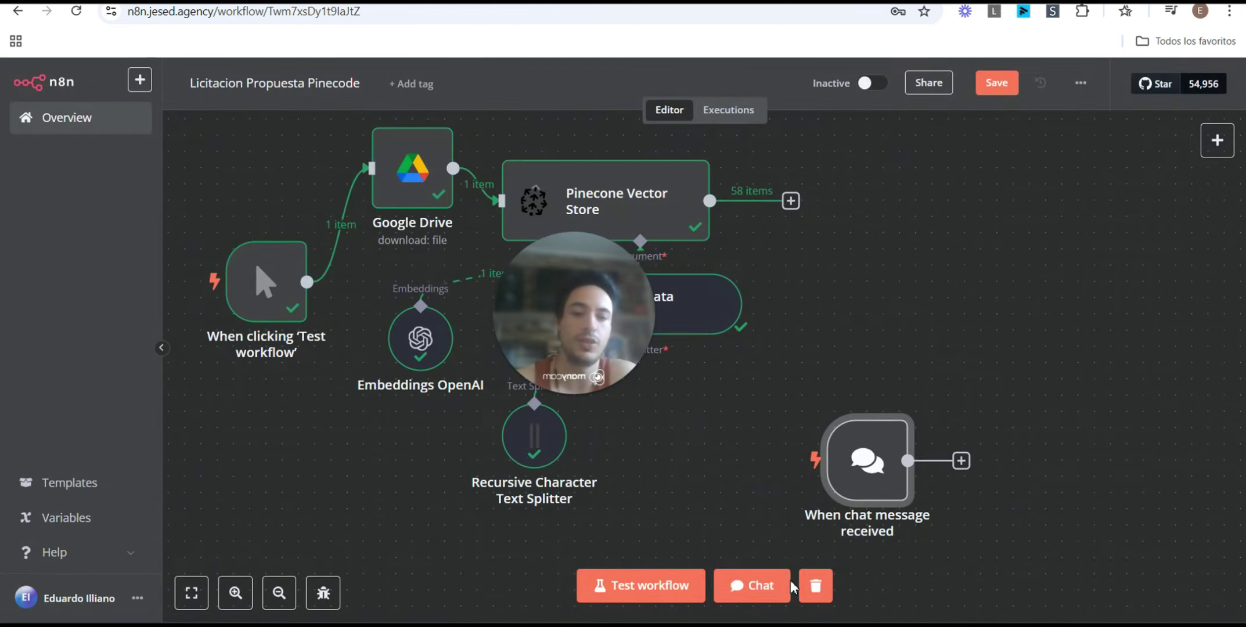
drag(867, 460, 883, 265)
Step: Connect a Question and Answer Chain after the chat message trigger, keeping its prompt source as Connected Chat Trigger Node
click(977, 266)
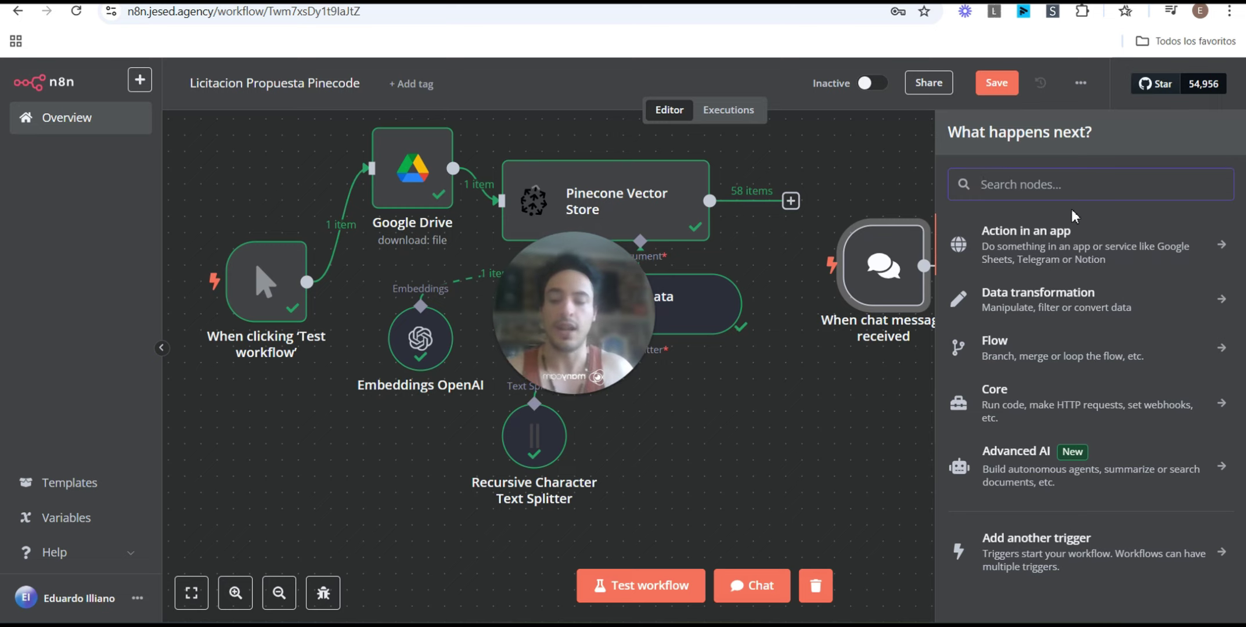
text(ques)
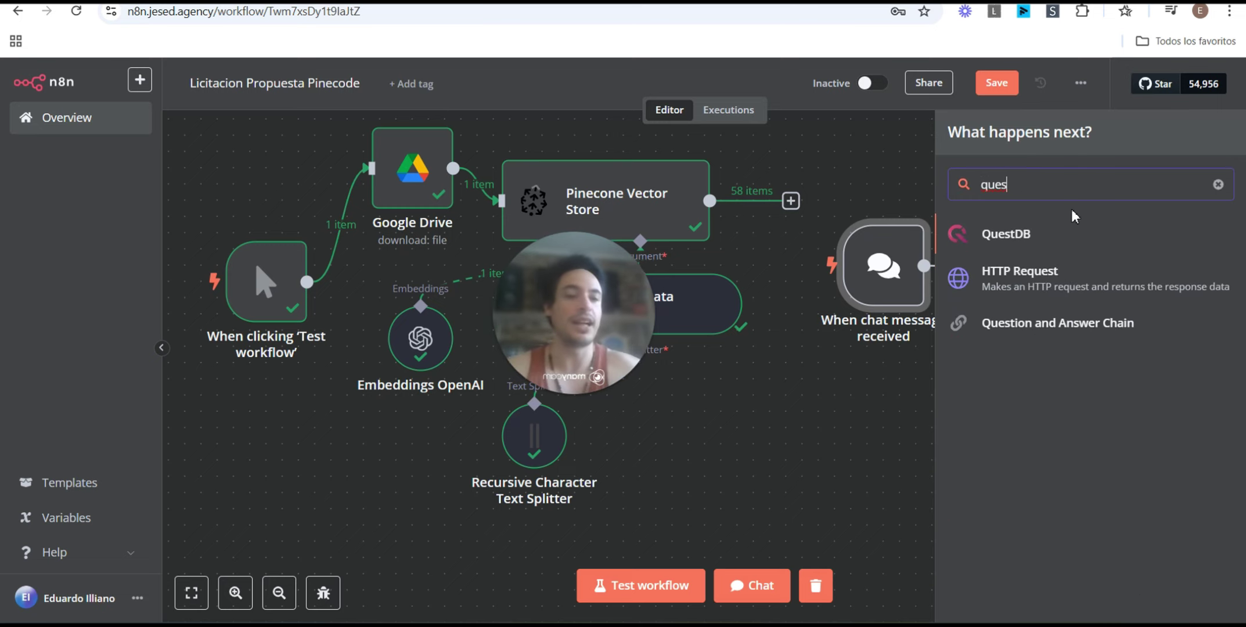
click(1106, 323)
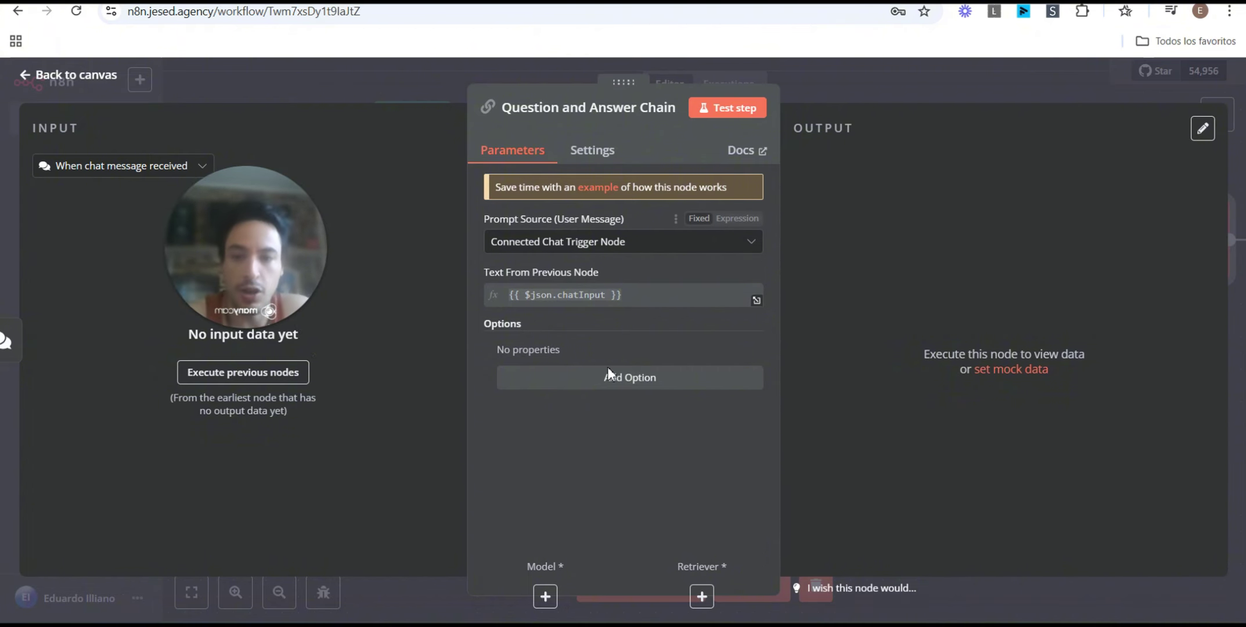
key(Escape)
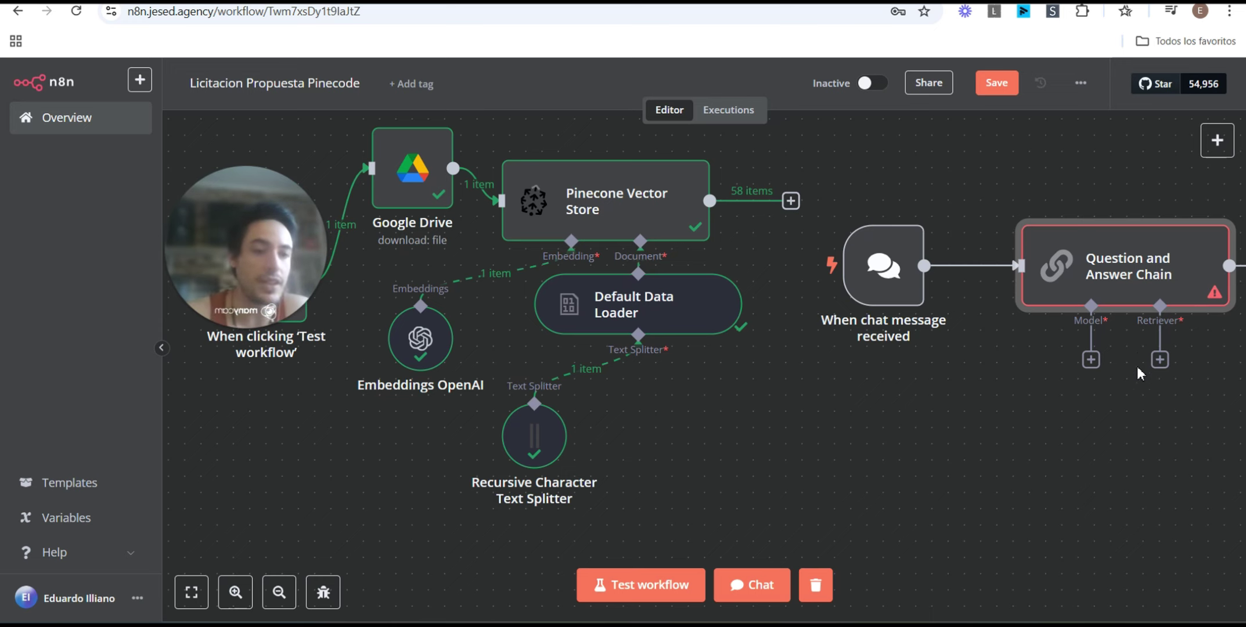
Step: Attach an OpenAI Chat Model to the Question and Answer Chain, using the OpenAi account credential and gpt-4o-mini
click(1091, 360)
scroll(1130, 413, down, 5)
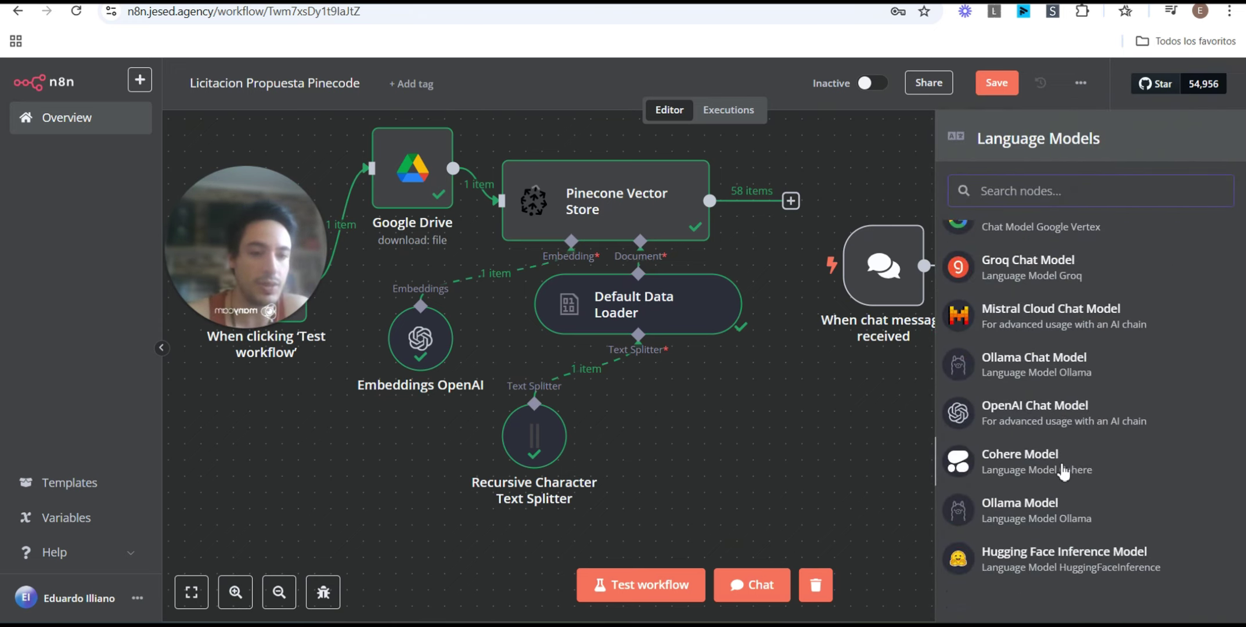
click(1038, 412)
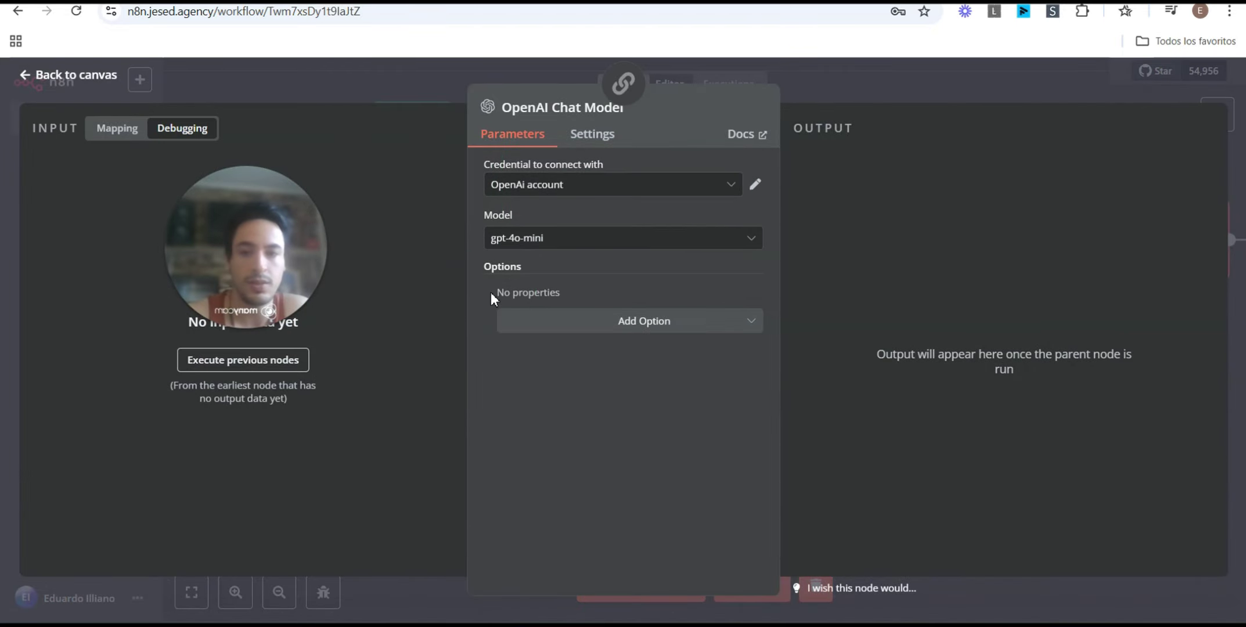
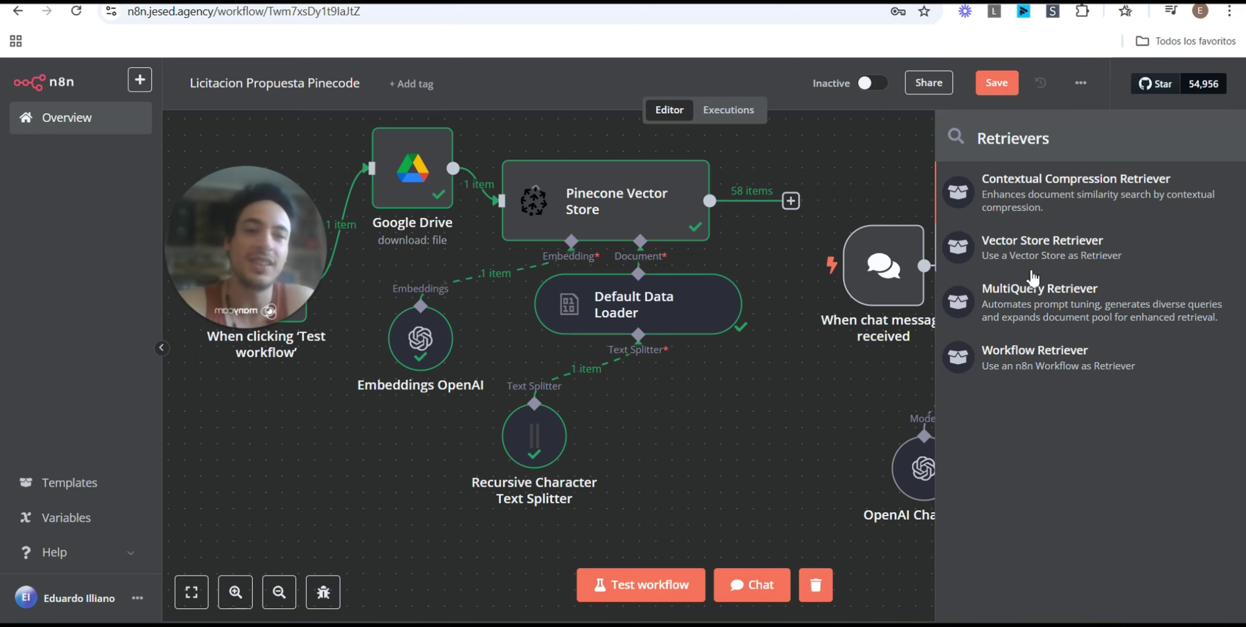
Step: Attach a Vector Store Retriever with a limit of 4 to the Question and Answer Chain and place it just below the chain
click(1015, 252)
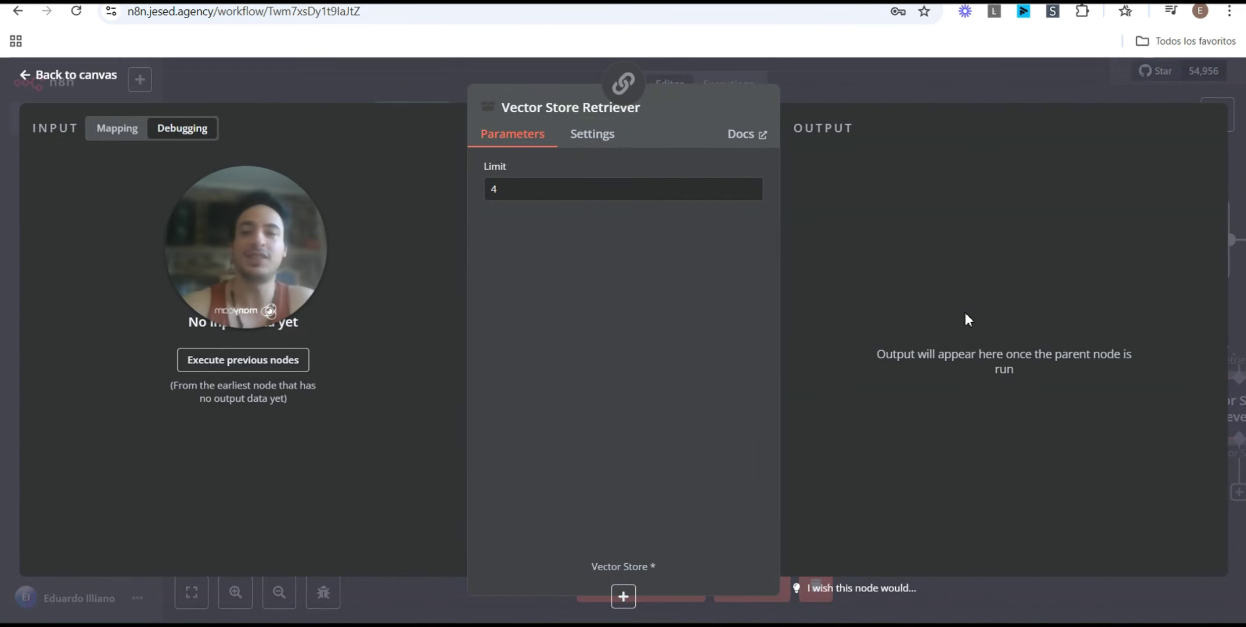
key(Escape)
scroll(1121, 449, down, 2)
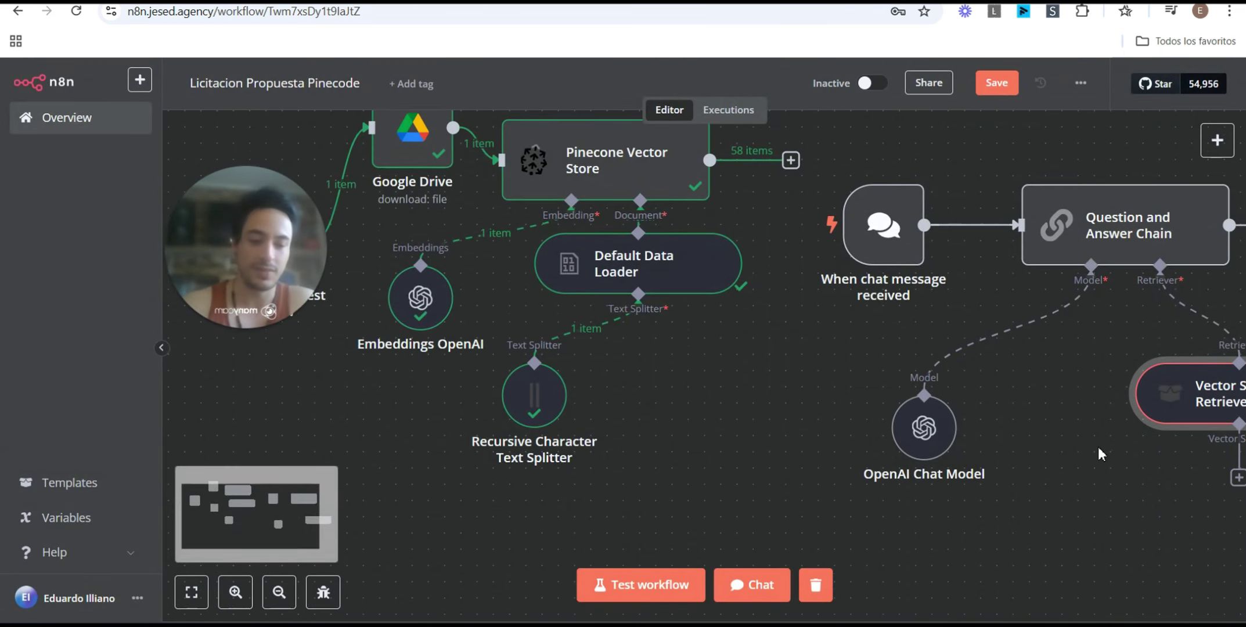
click(1096, 447)
drag(234, 533, 315, 531)
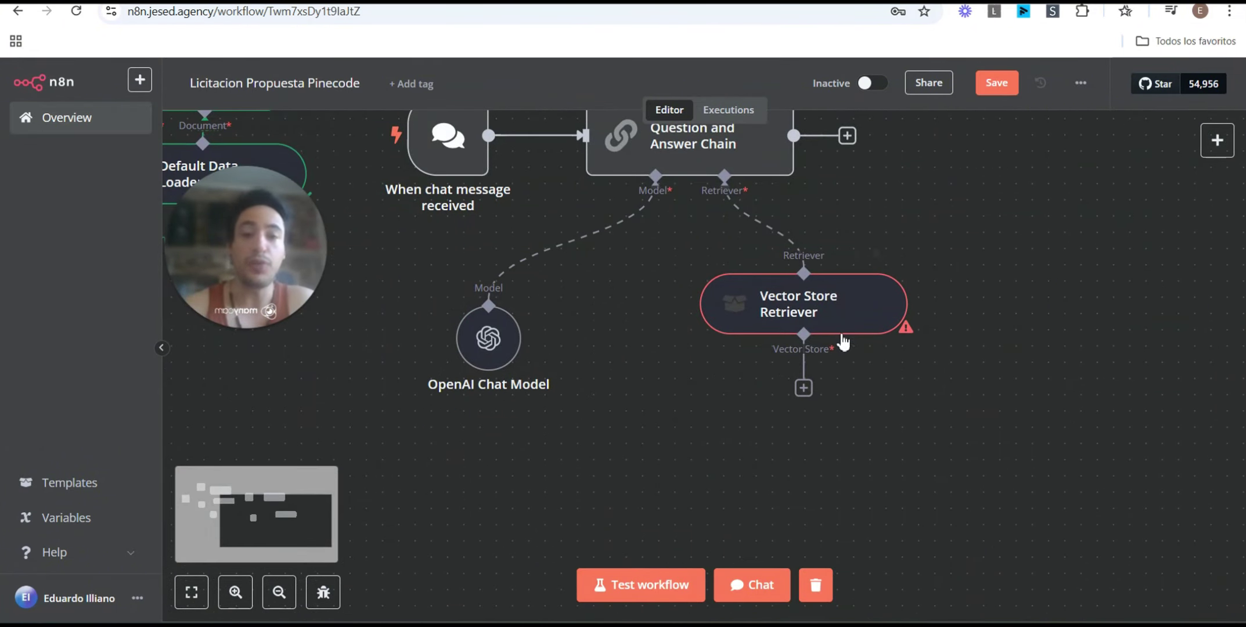
mouse_move(842, 338)
mouse_down()
mouse_move(825, 282)
mouse_move(790, 332)
mouse_move(826, 322)
mouse_up()
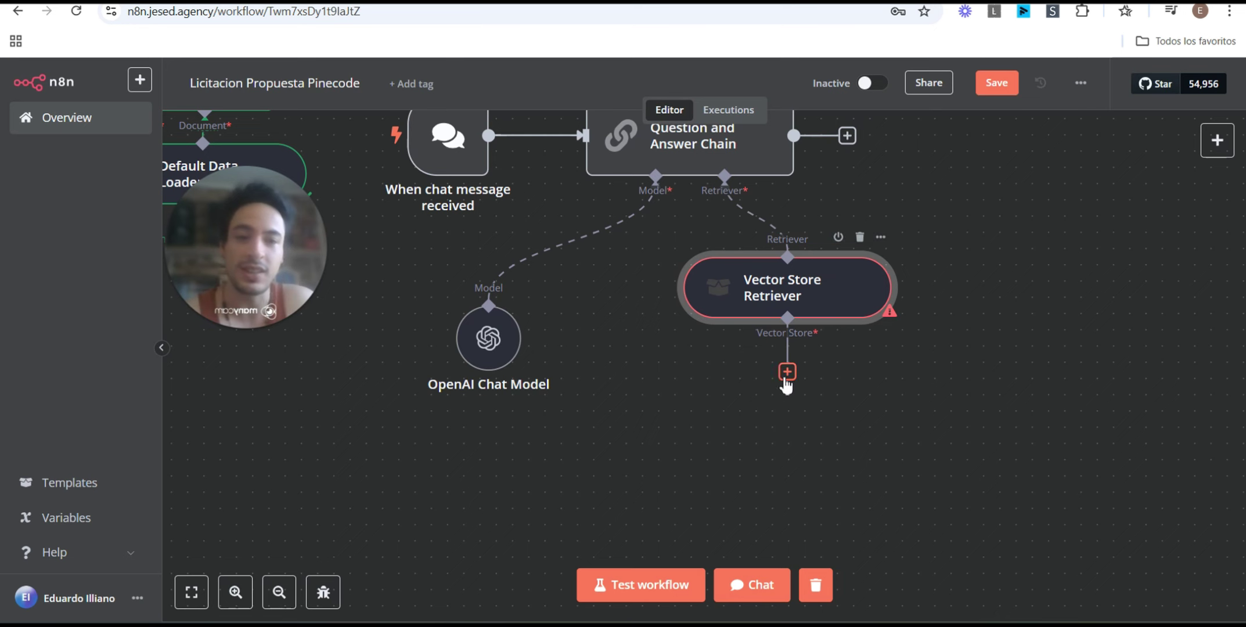
Step: Connect a Pinecone Vector Store in Retrieve Documents (For Agent/Chain) mode with the propuesta index to the retriever, and place it just below
click(787, 372)
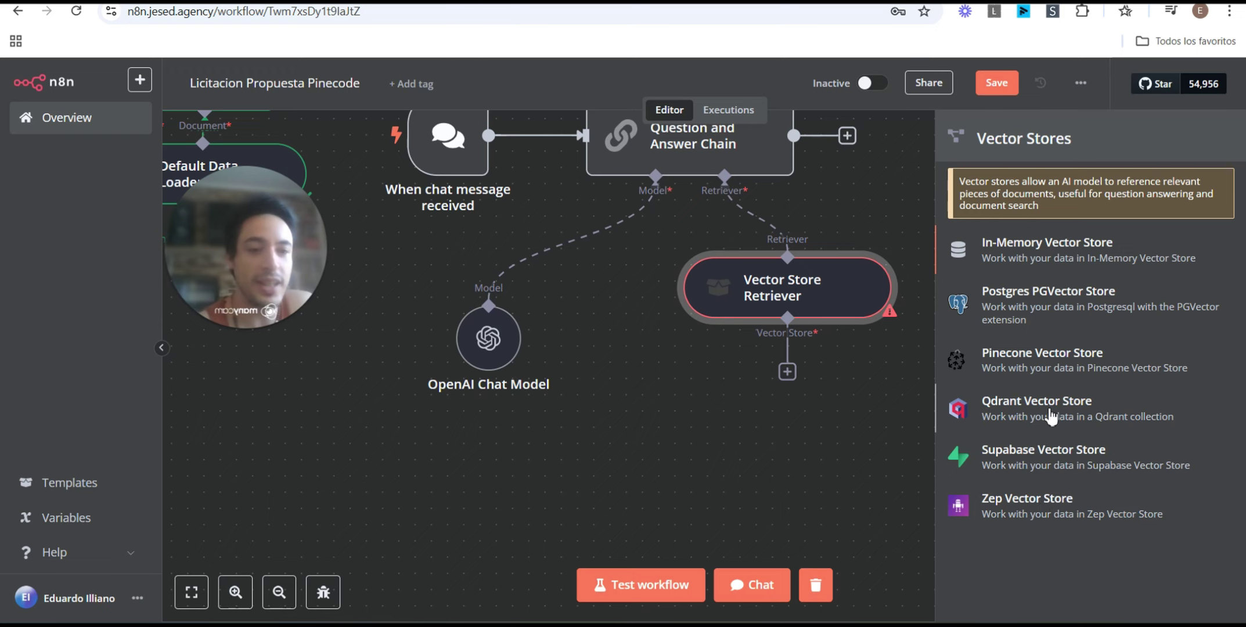
click(1042, 364)
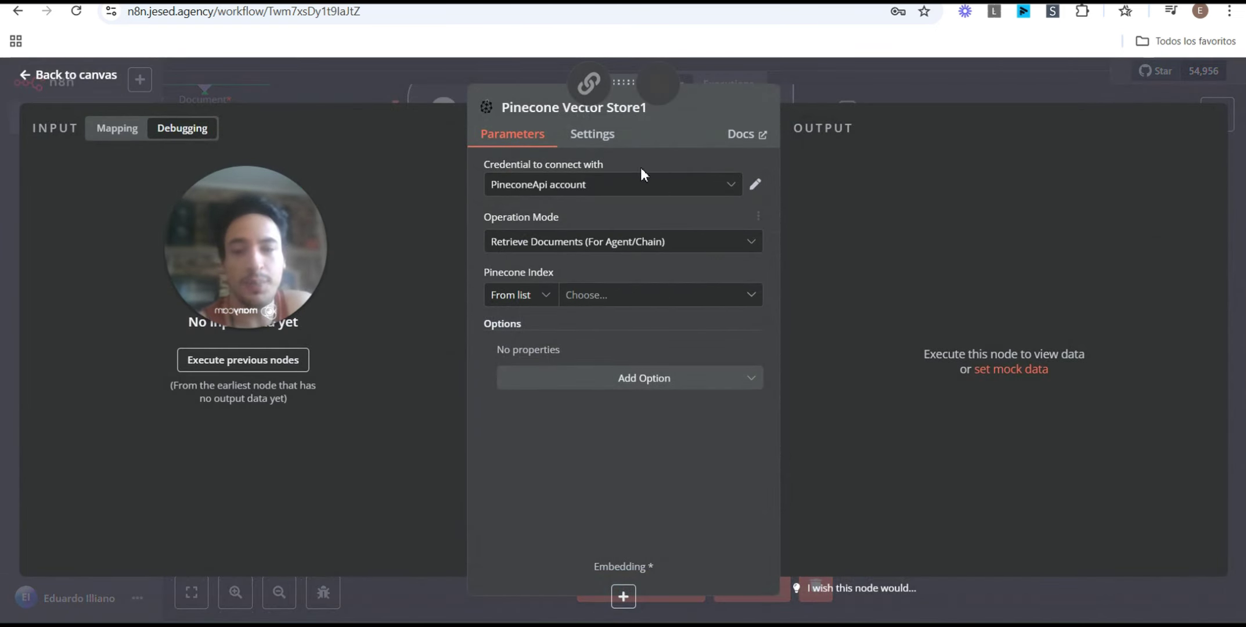
click(613, 308)
click(543, 381)
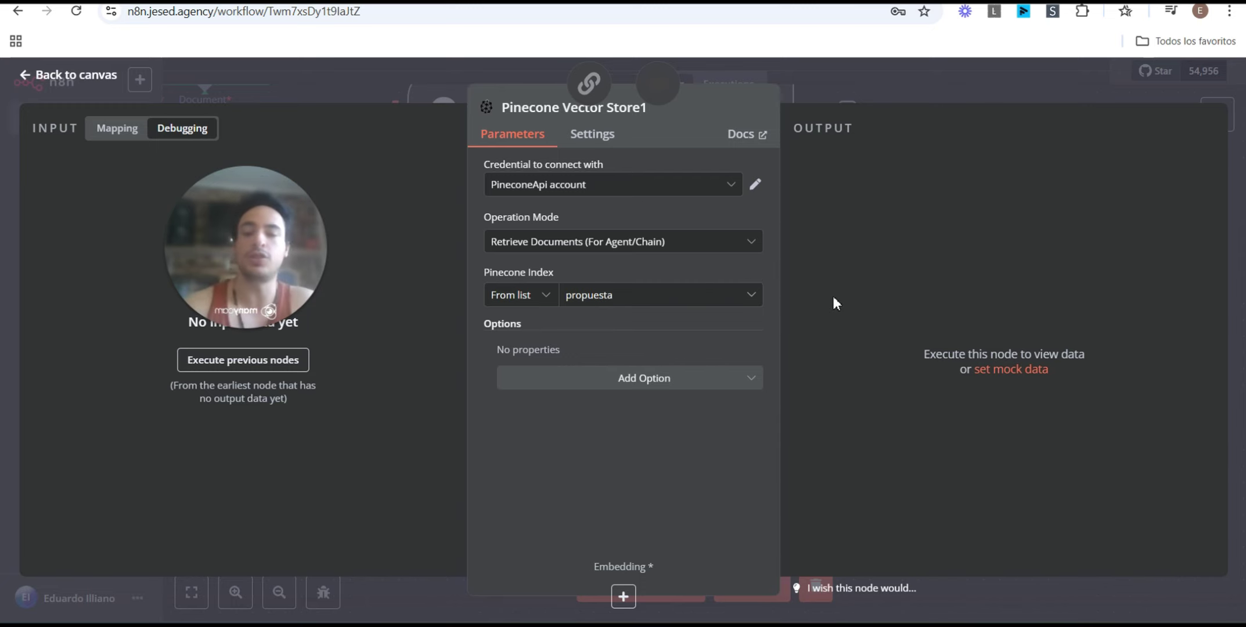
key(Escape)
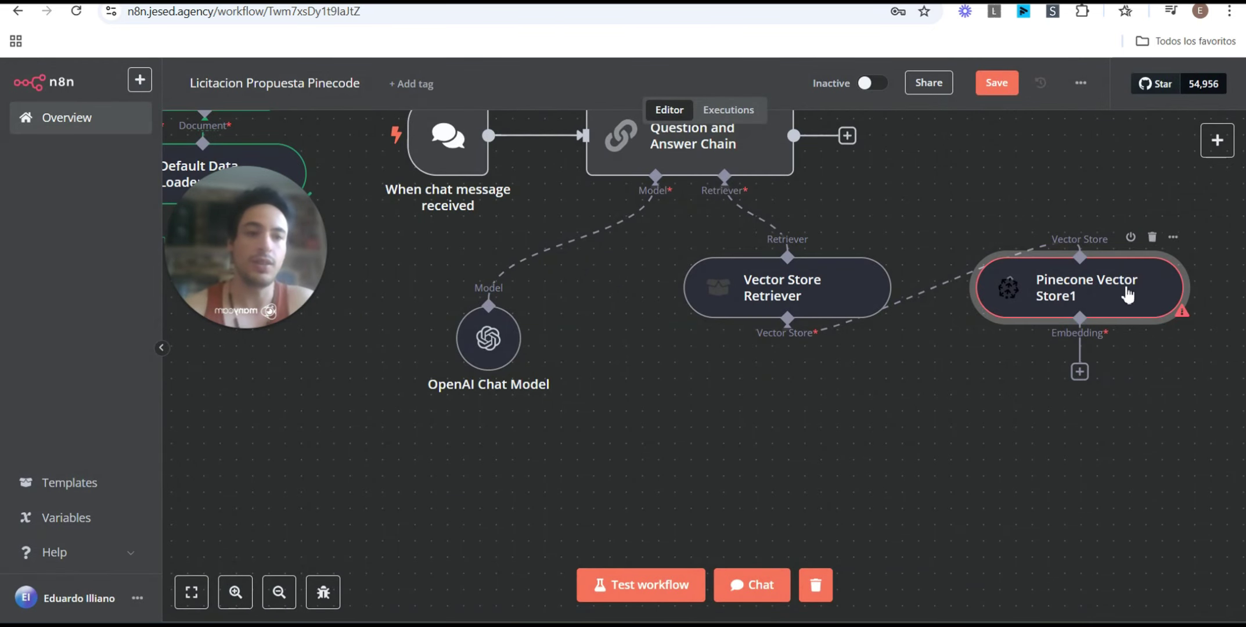
drag(1126, 295, 964, 390)
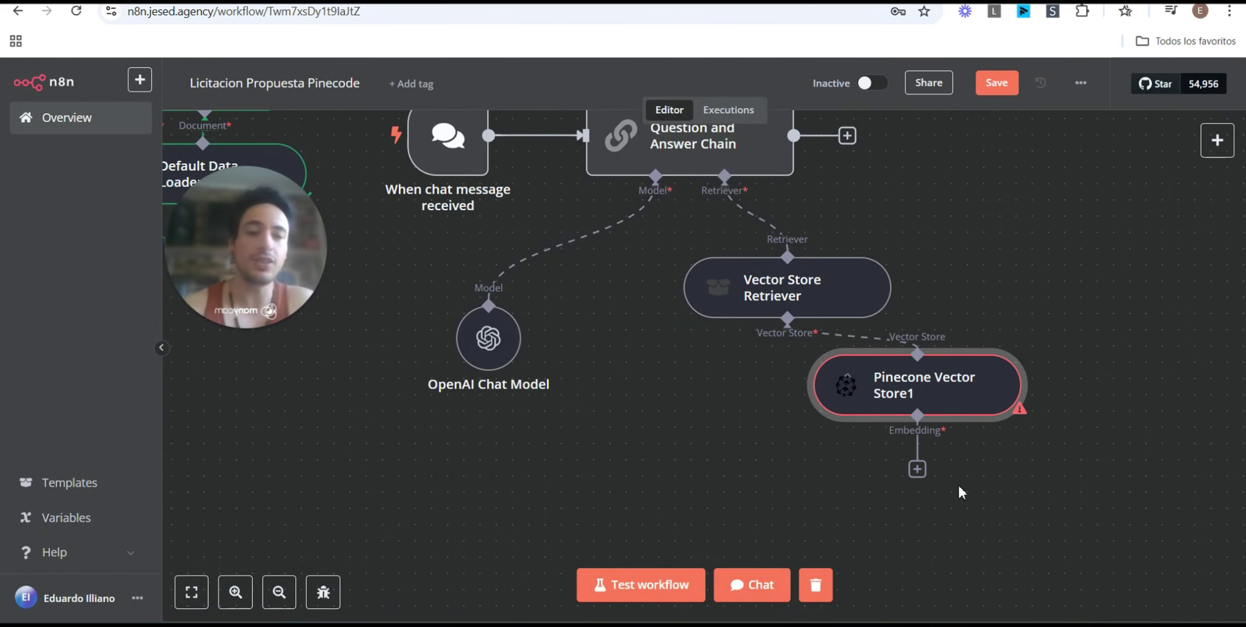
Step: Attach an Embeddings OpenAI node to the retrieval Pinecone Vector Store
click(917, 470)
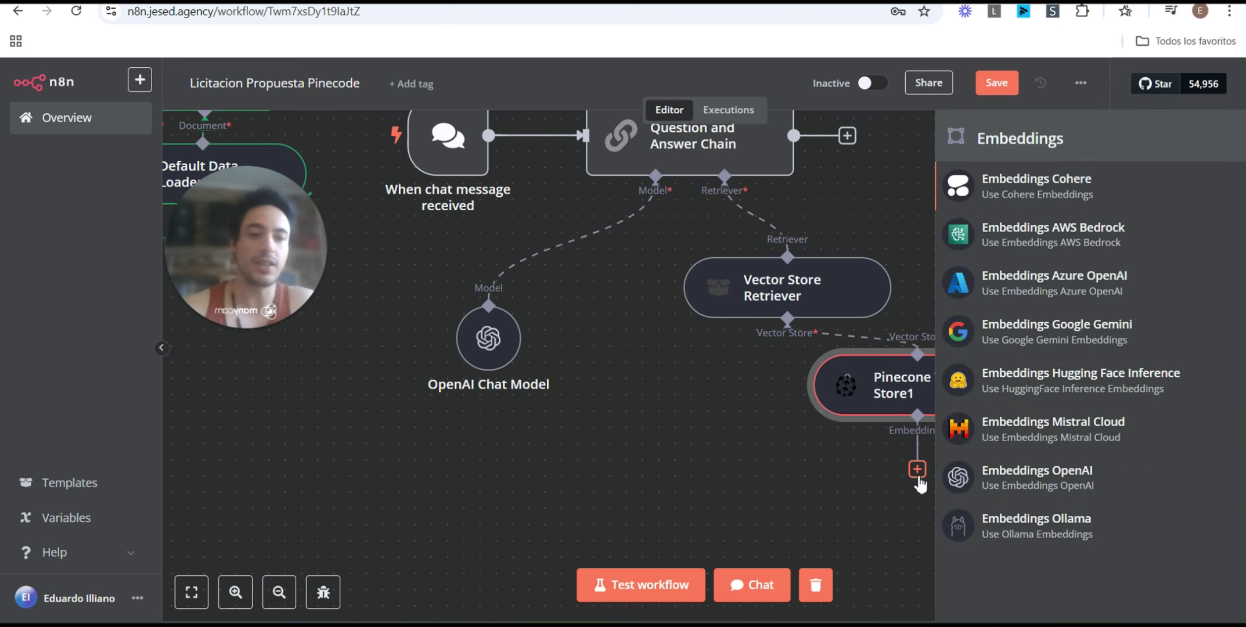
click(1037, 476)
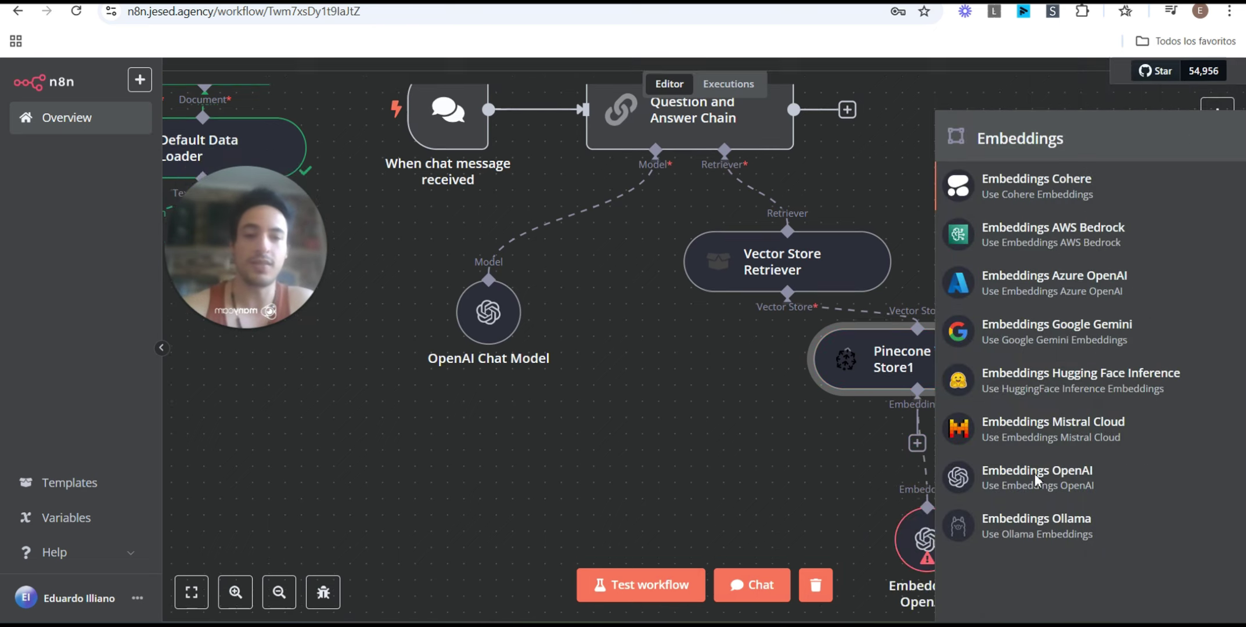
key(Escape)
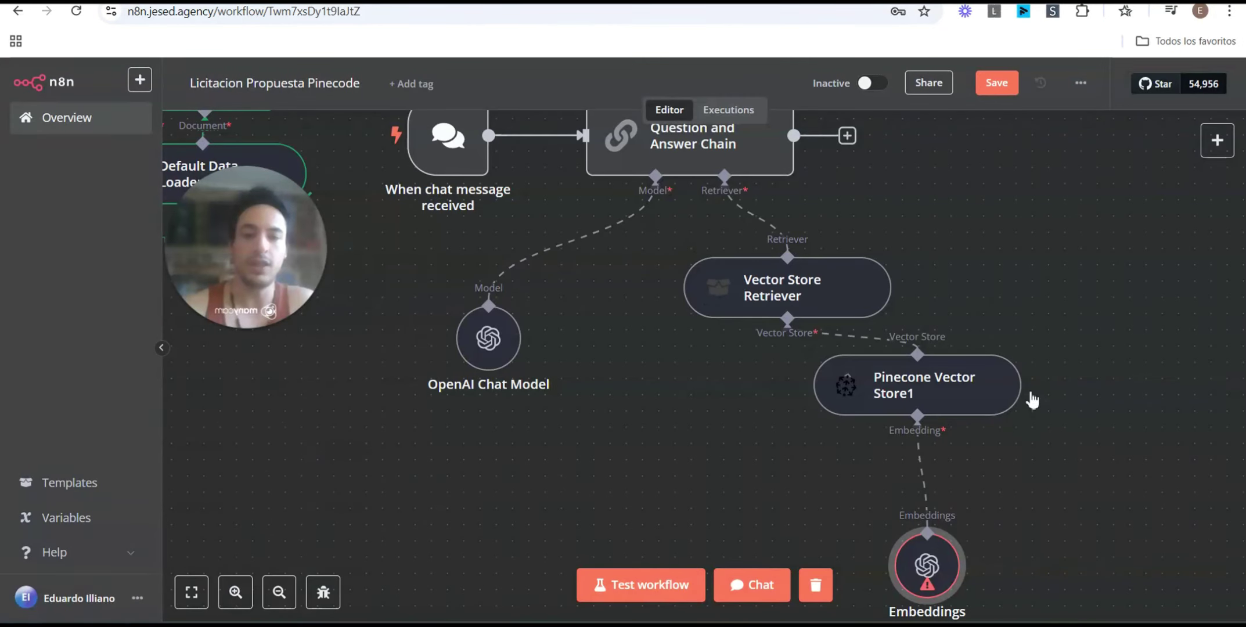
Step: Rearrange the retriever, Pinecone store, embeddings and chat model nodes into a compact layout beneath the Question and Answer Chain
scroll(987, 459, up, 1)
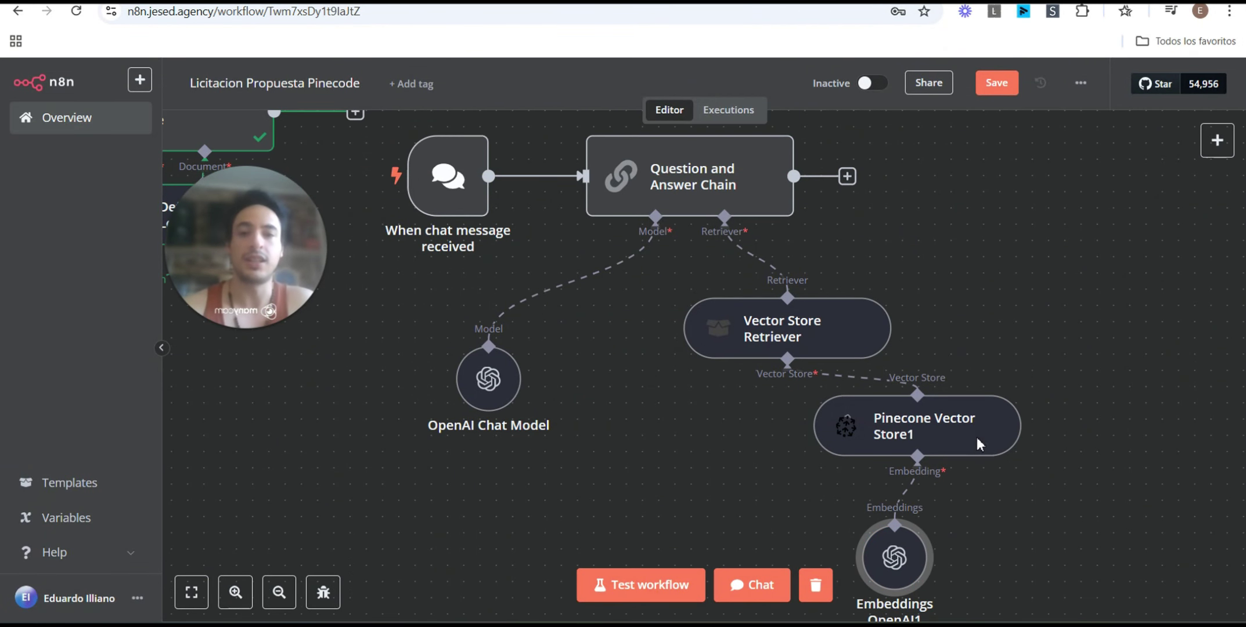
drag(808, 335, 873, 302)
drag(929, 413, 783, 396)
drag(891, 546, 923, 512)
scroll(845, 321, up, 1)
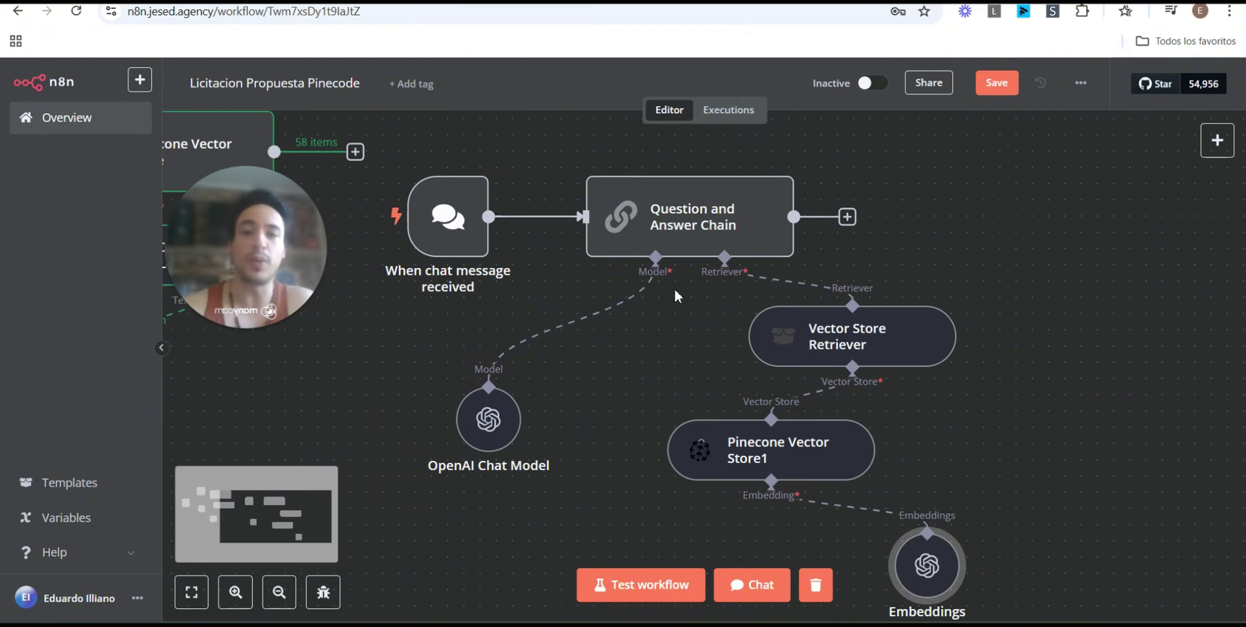
mouse_move(659, 216)
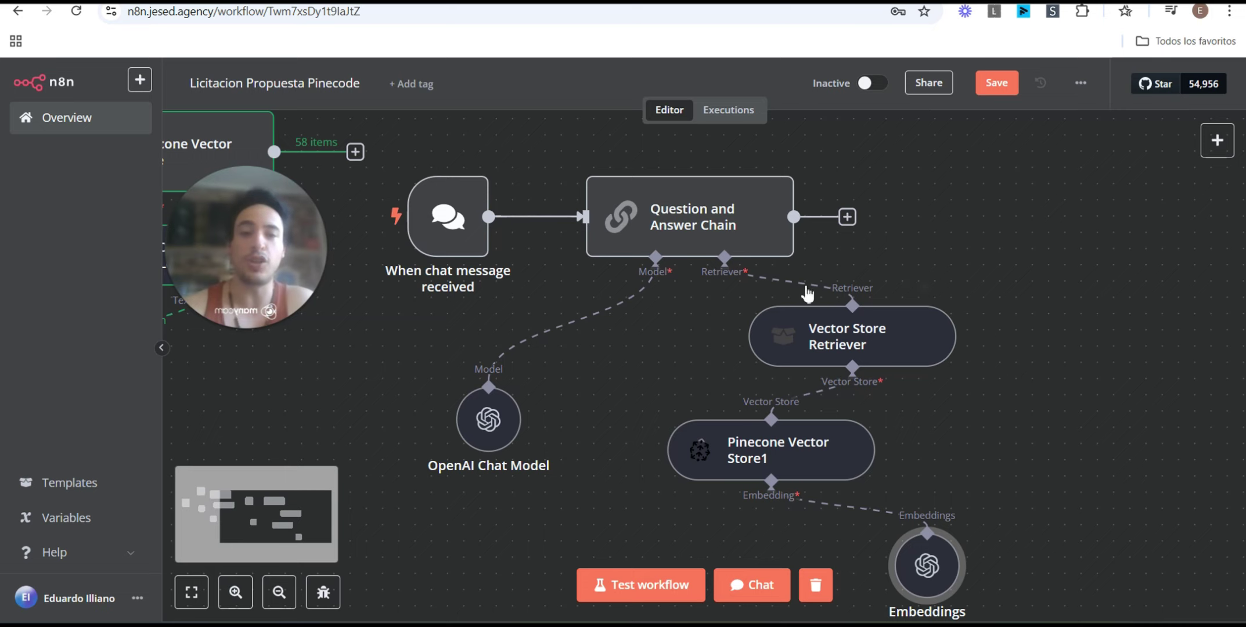
mouse_move(889, 353)
mouse_down()
mouse_move(857, 314)
mouse_move(941, 315)
mouse_move(872, 369)
mouse_up()
drag(819, 439, 835, 440)
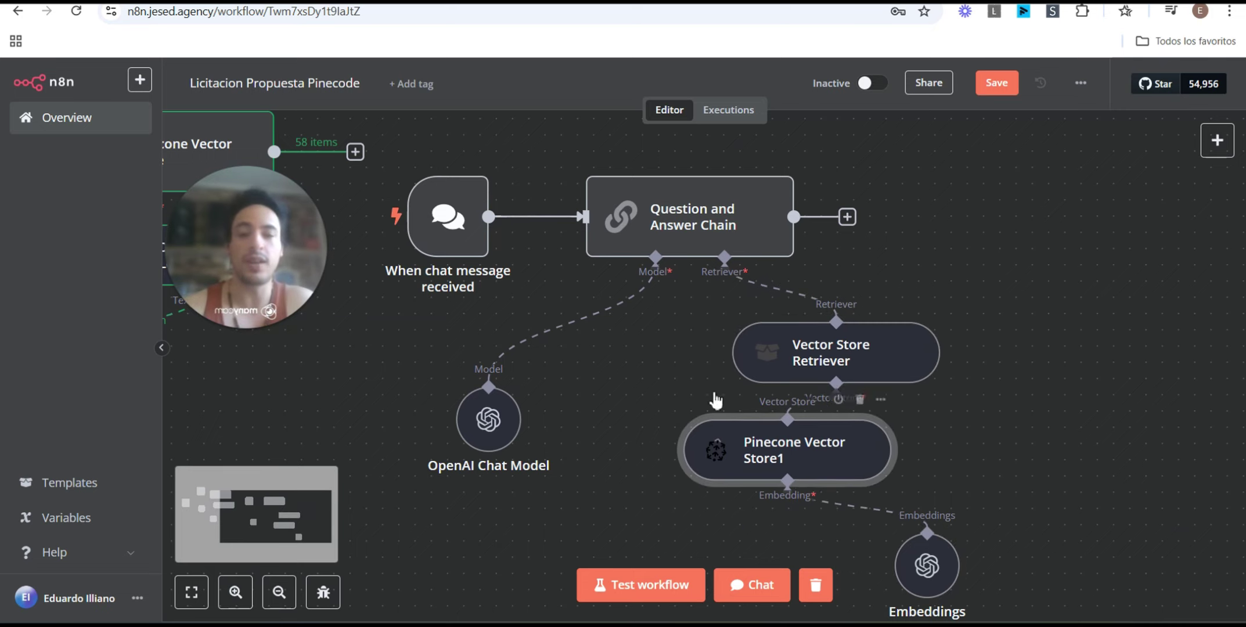
mouse_move(935, 562)
mouse_down()
mouse_move(1016, 529)
mouse_move(997, 531)
mouse_move(973, 536)
mouse_move(1100, 549)
mouse_move(987, 457)
mouse_move(871, 534)
mouse_move(952, 552)
mouse_move(936, 550)
mouse_up()
drag(475, 444, 503, 368)
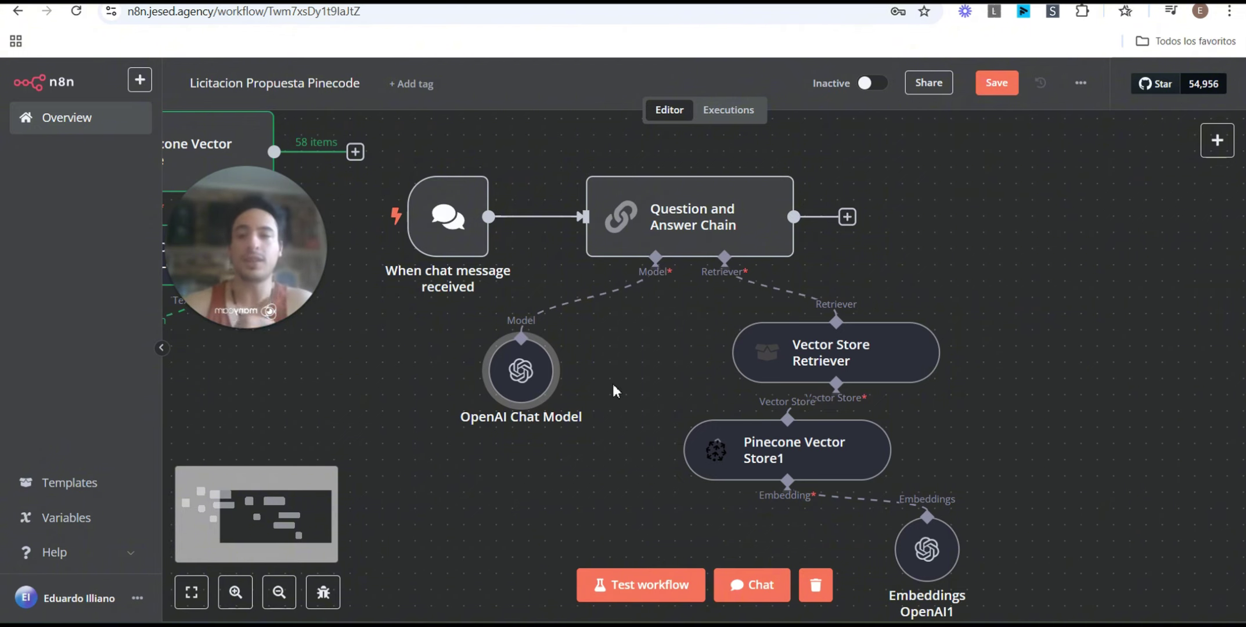
Step: Add the System Prompt Template option to the Question and Answer Chain, review its default text and clear it
double_click(697, 223)
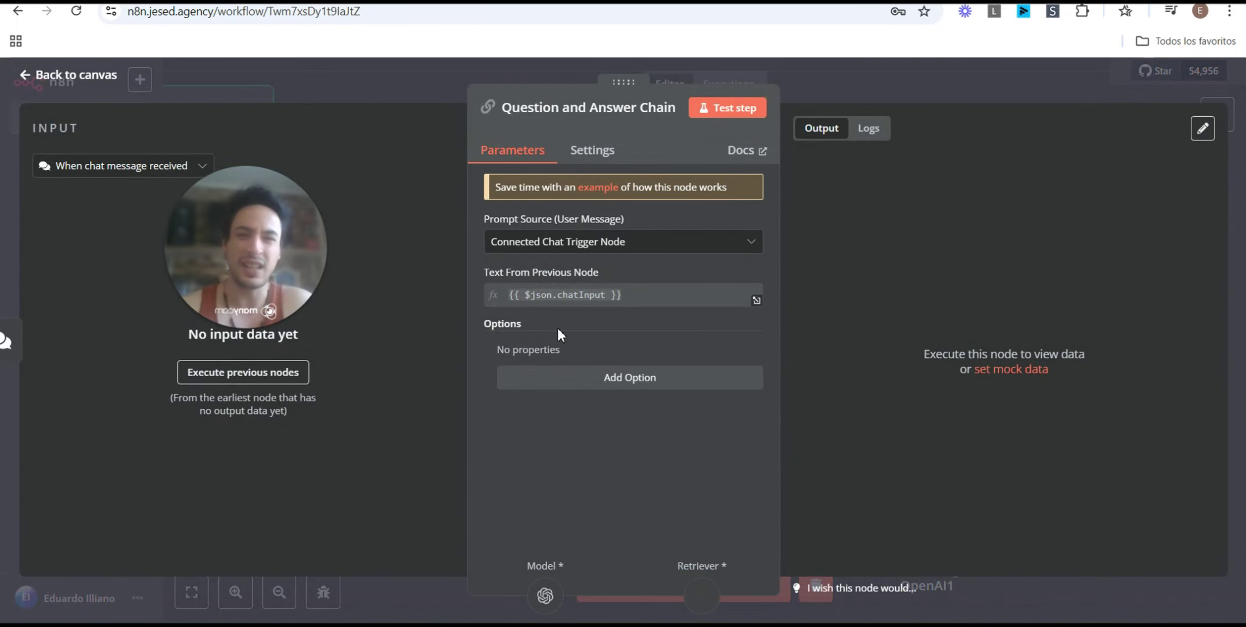
click(578, 389)
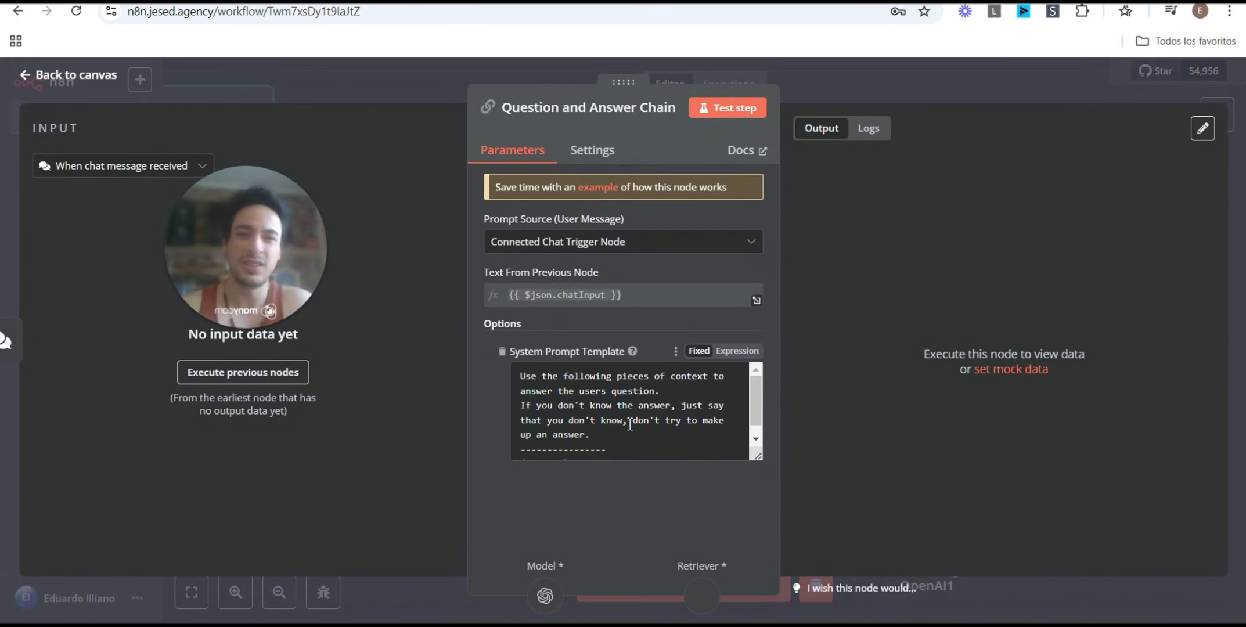
scroll(679, 427, down, 1)
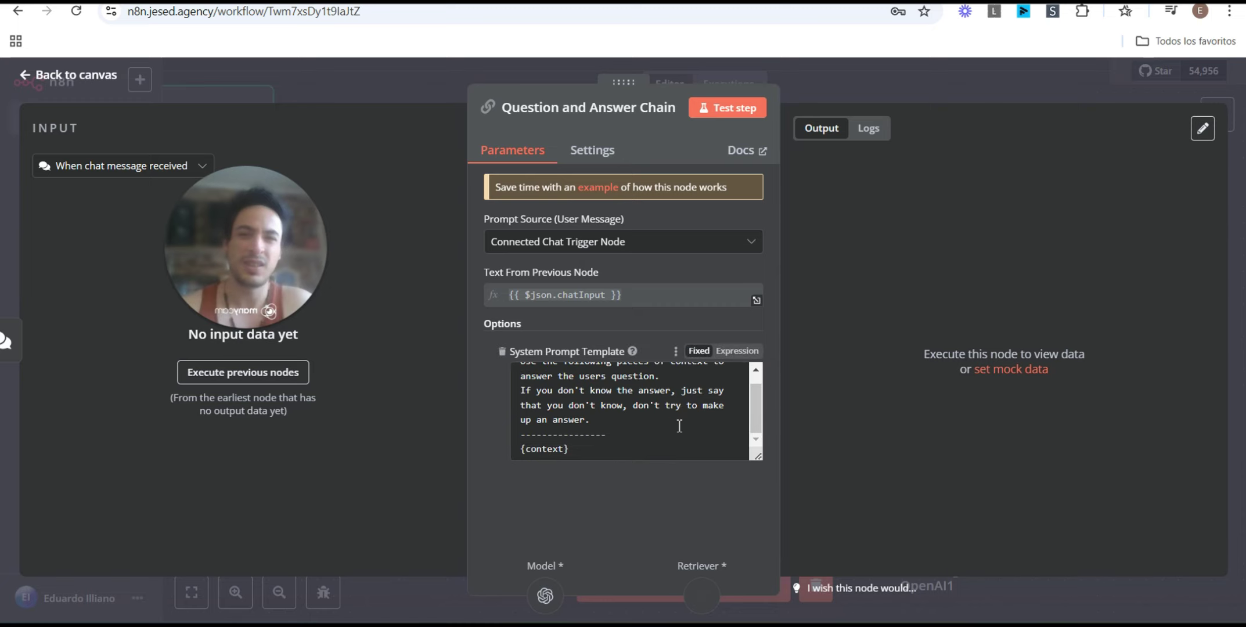
scroll(656, 412, up, 1)
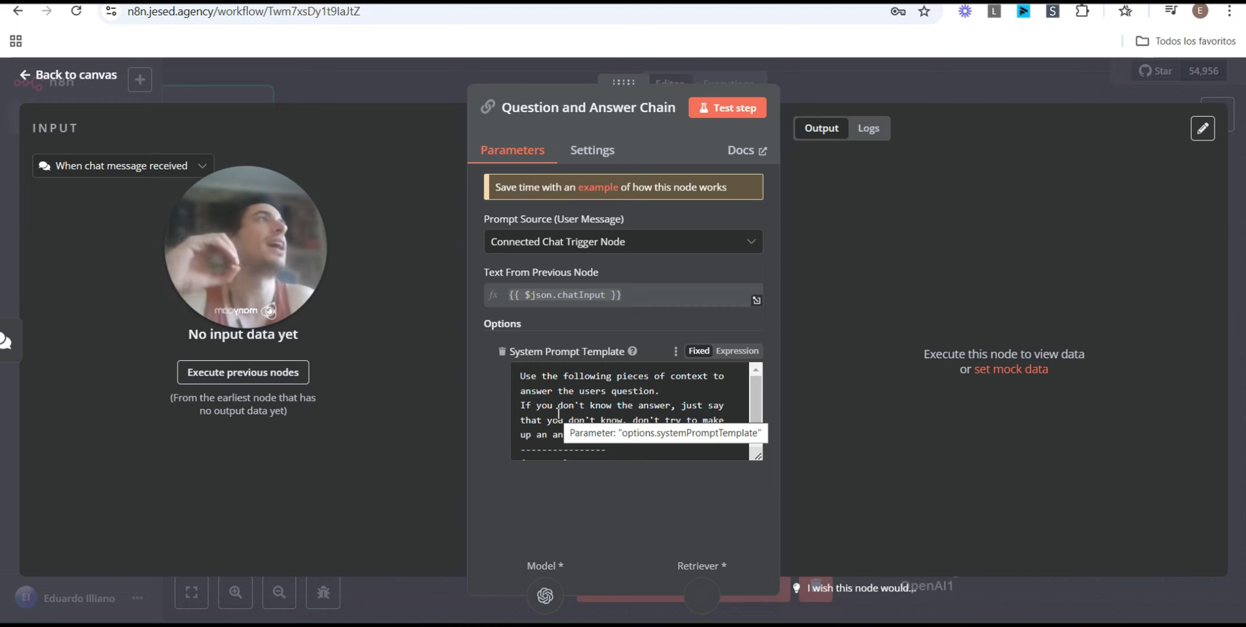
scroll(560, 418, down, 1)
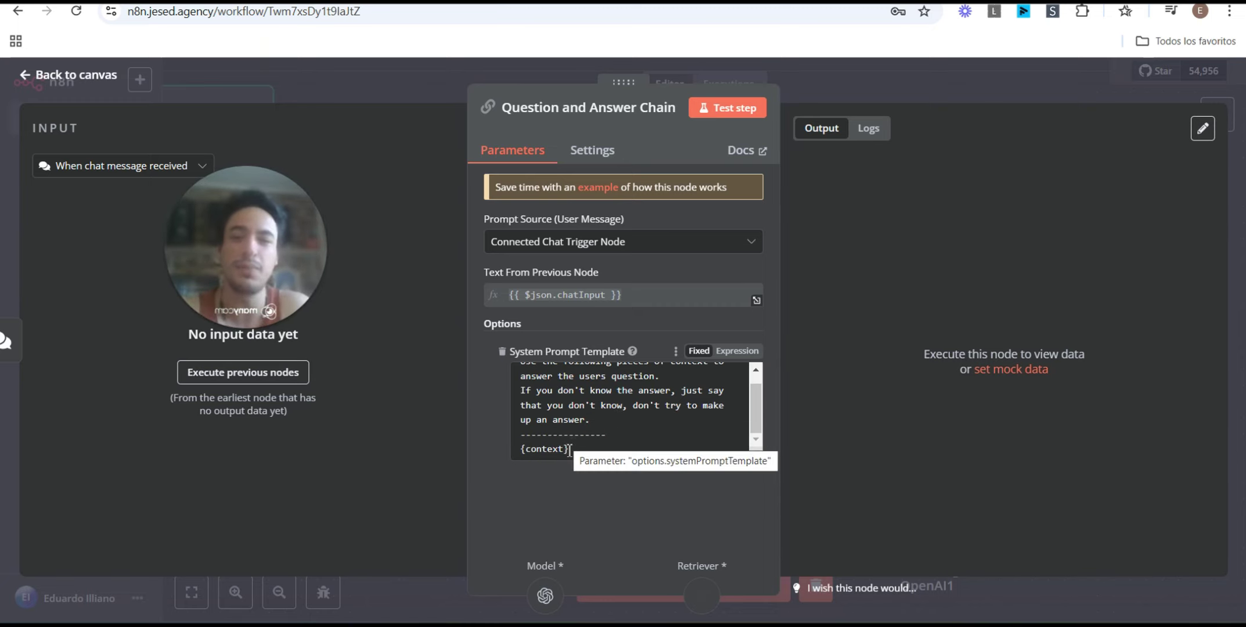
scroll(568, 442, up, 1)
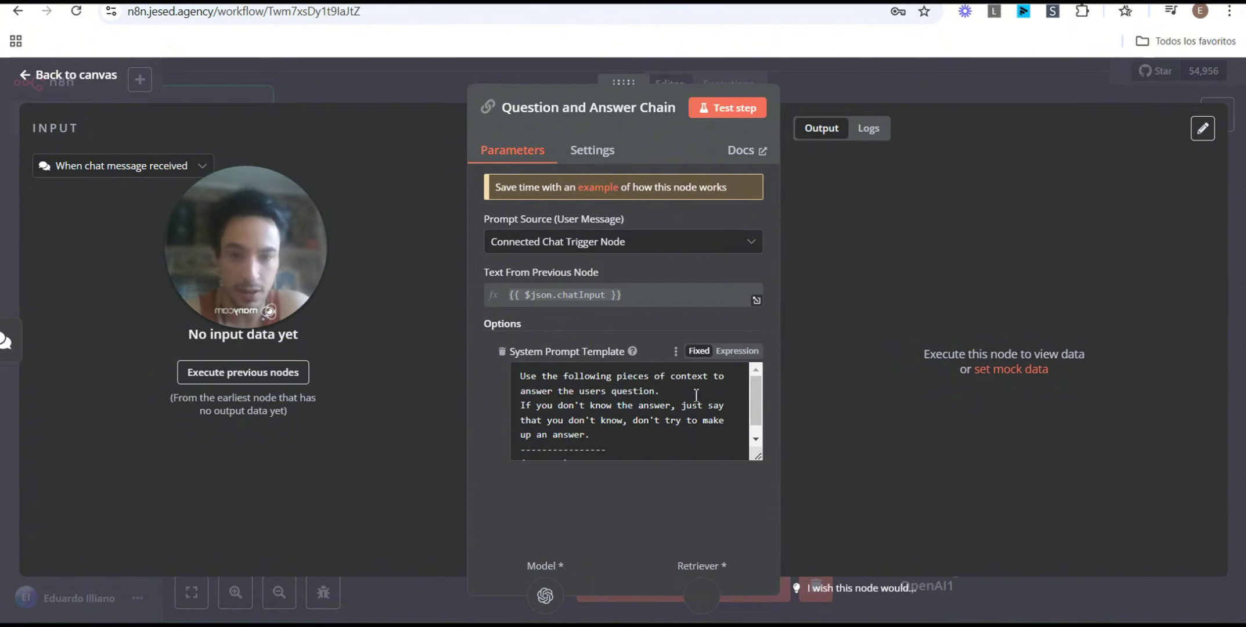
drag(521, 376, 662, 481)
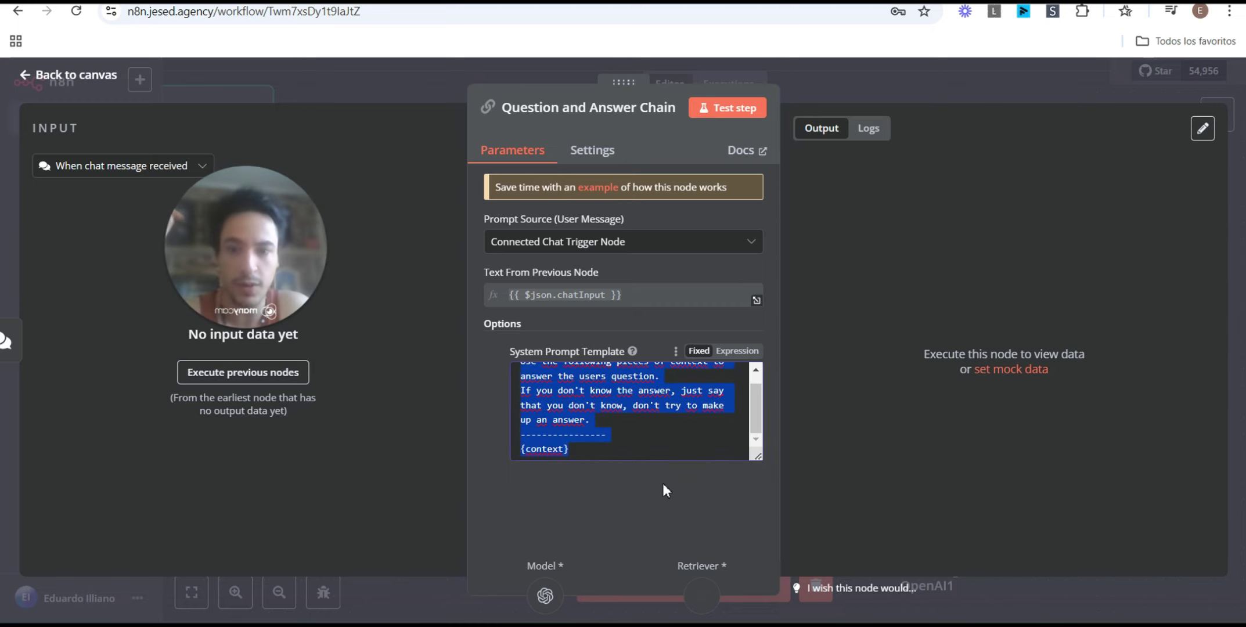
key(BackSpace)
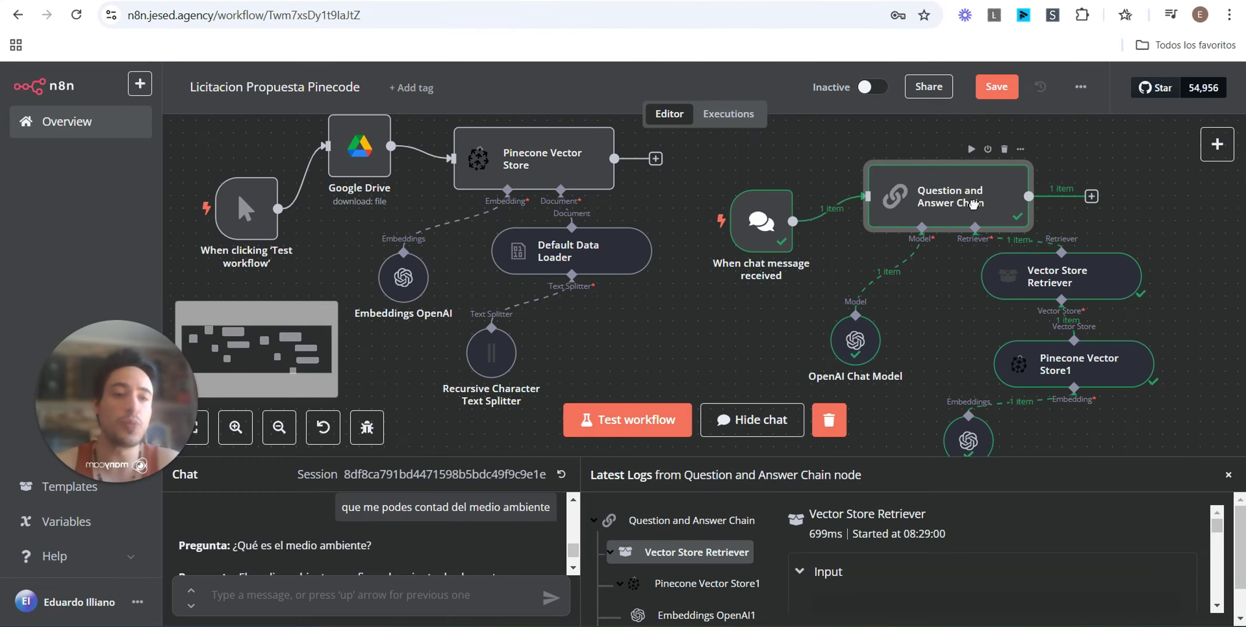
Step: Fill the chain's System Prompt Template with "Recupera todos los pares de preguntas y respuestas que coincidan estrechamente con la consulta", asking for multiple relevant pairs
double_click(958, 198)
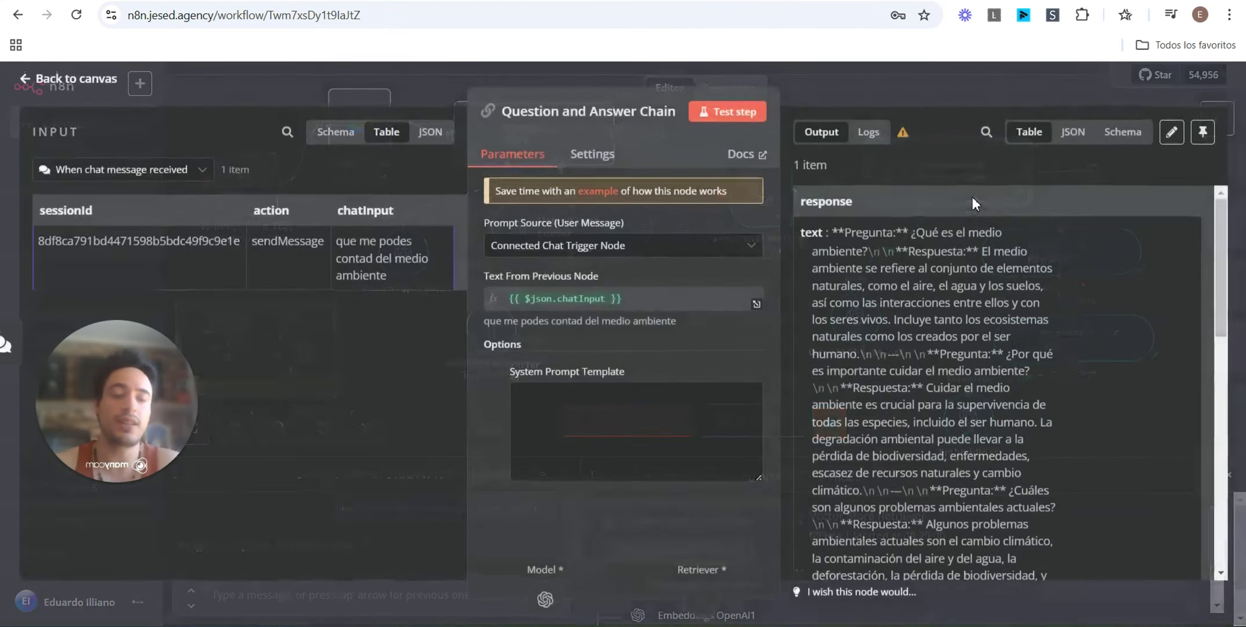
click(698, 393)
text(Recupera todos los pares de preguntas y respuestas que coincidan estrechamente con la consulta, asegurándote de devolver múltiples pares relevantes siempre que sea posible para permitir al usuario elegir la coincidencia más precisa.)
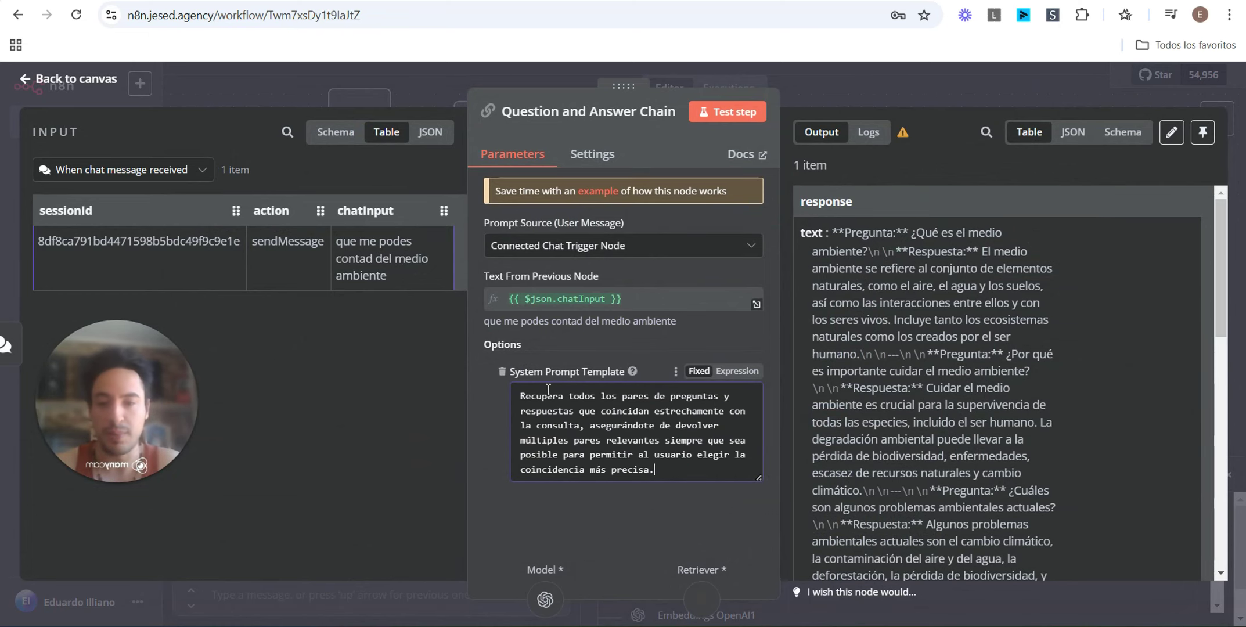
drag(531, 396, 726, 441)
click(714, 456)
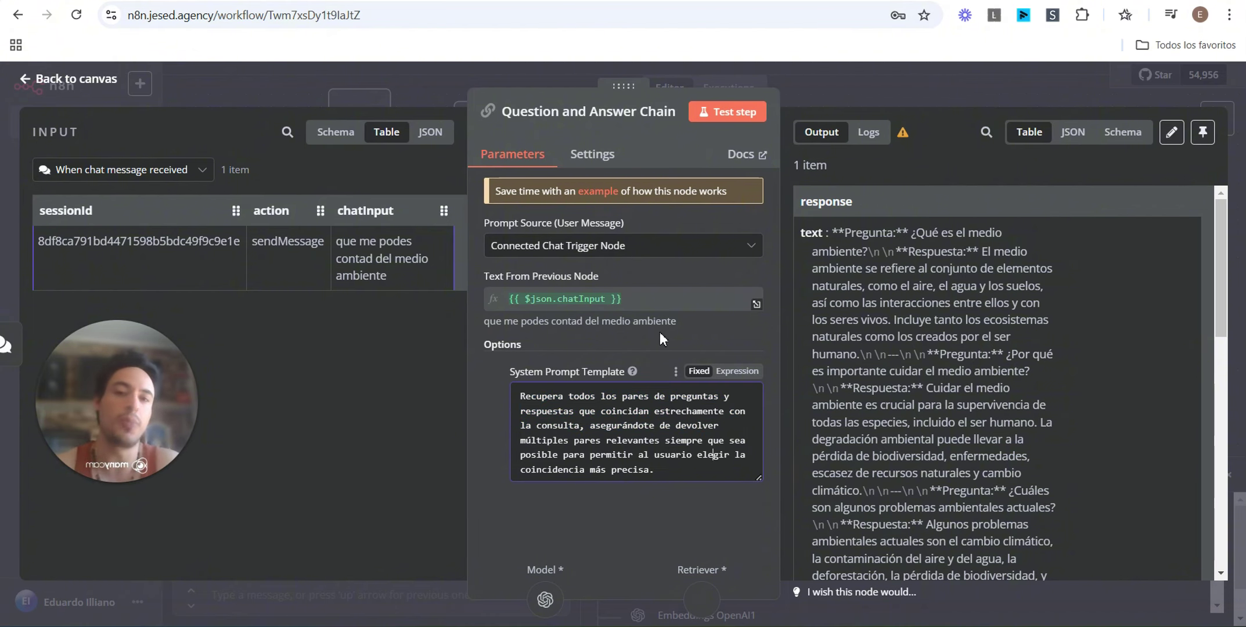
key(Escape)
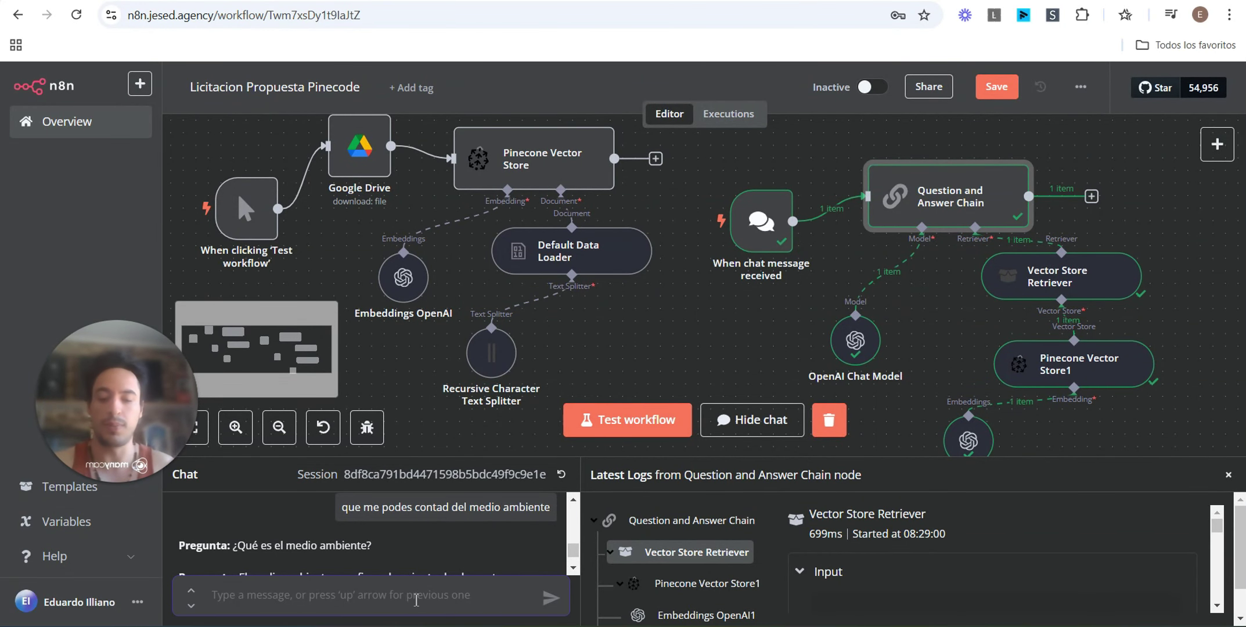
text(que me podes decir)
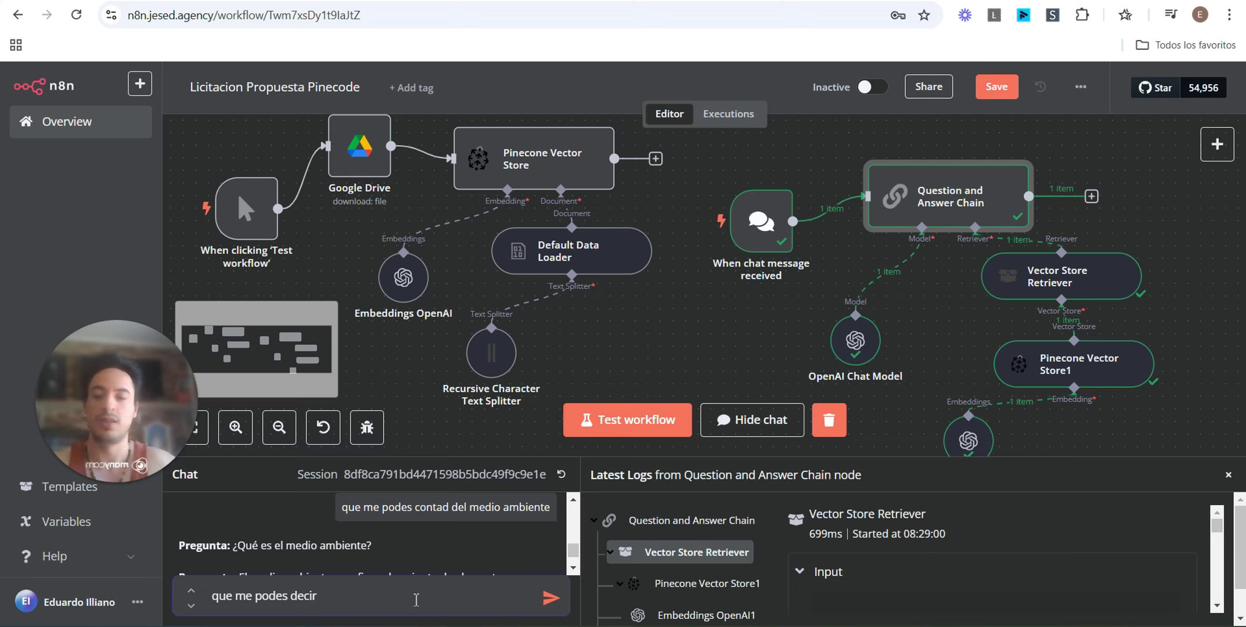
key(BackSpace)
key(BackSpace)
key(BackSpace)
key(BackSpace)
key(BackSpace)
key(BackSpace)
key(BackSpace)
key(BackSpace)
key(BackSpace)
key(BackSpace)
key(BackSpace)
key(BackSpace)
key(BackSpace)
key(BackSpace)
Step: Ask the workflow chat "como vas a encarar el armado del presupesto?"
text(como vas a encarar el armado del presupesto?)
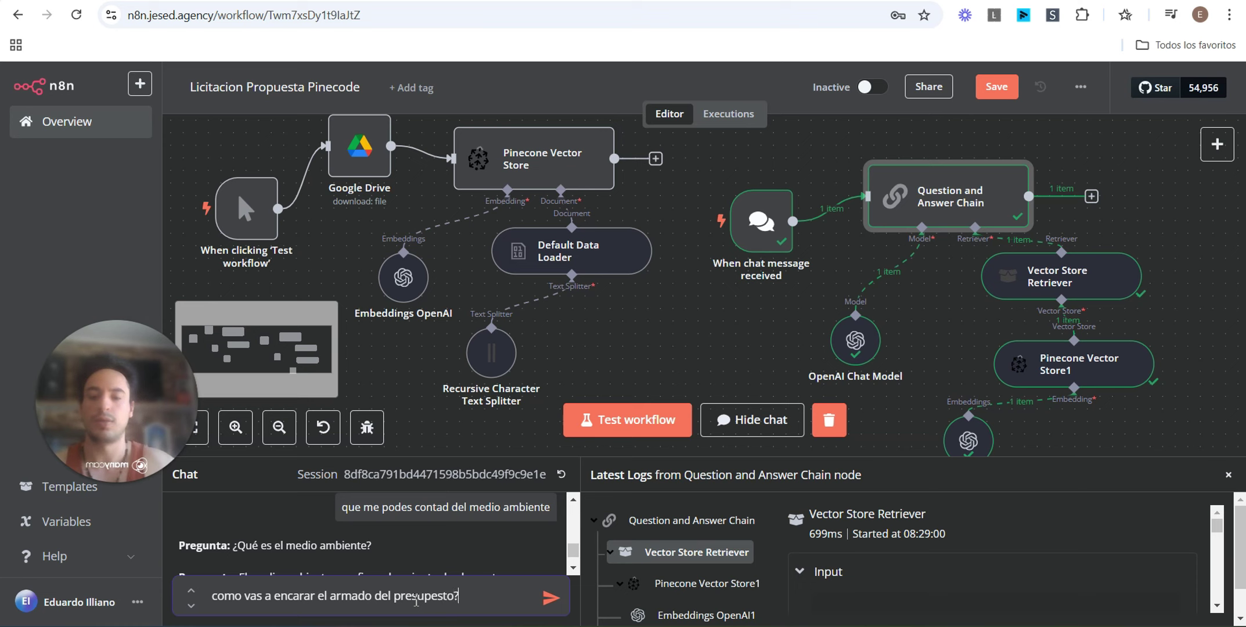
key(Return)
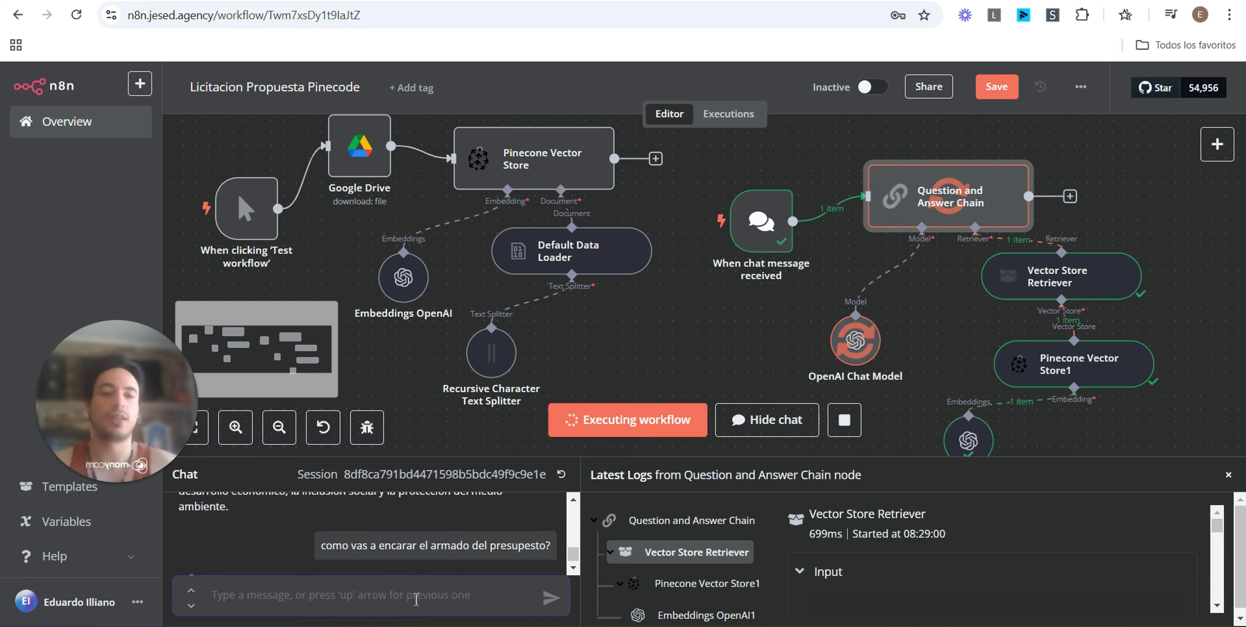
Step: Enlarge the chat and logs area and check the query passed as input to the Vector Store Retriever
mouse_move(1076, 280)
mouse_down()
mouse_move(1115, 282)
mouse_move(1102, 254)
mouse_move(1077, 279)
mouse_up()
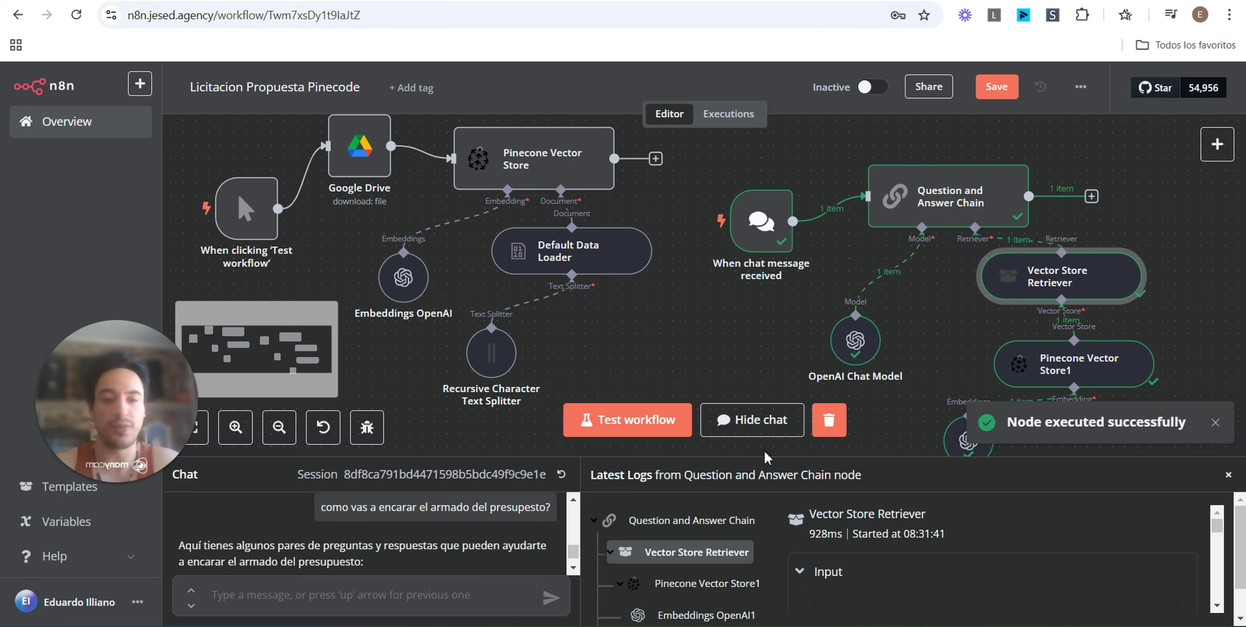
drag(763, 461, 762, 303)
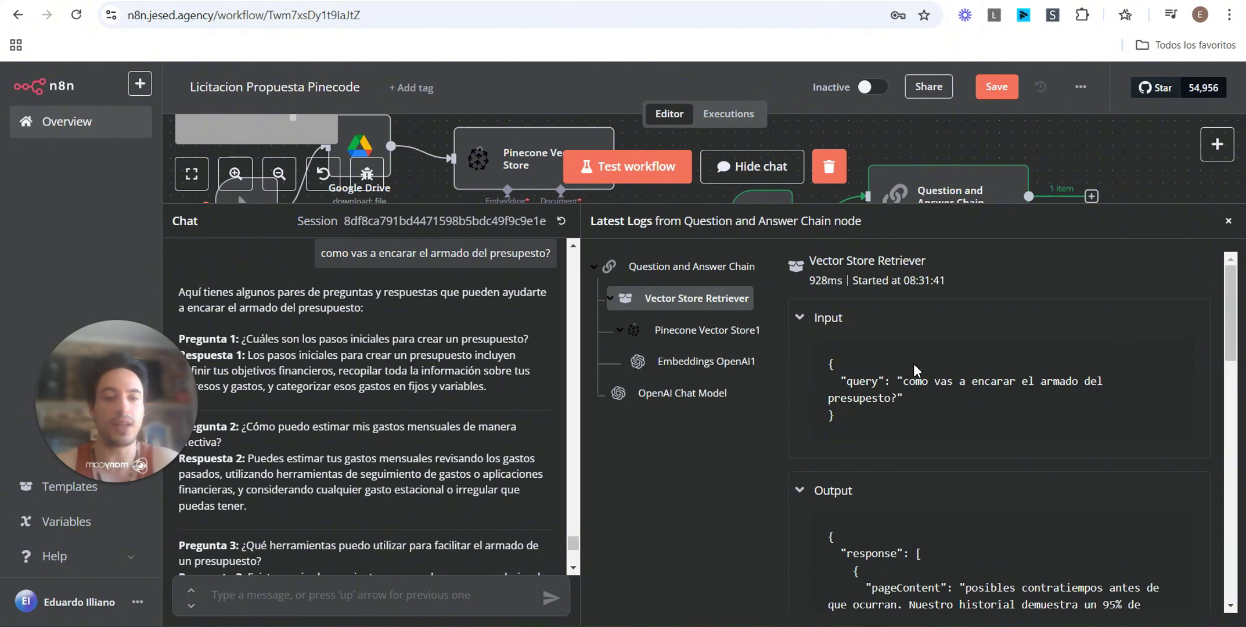
drag(905, 381, 990, 402)
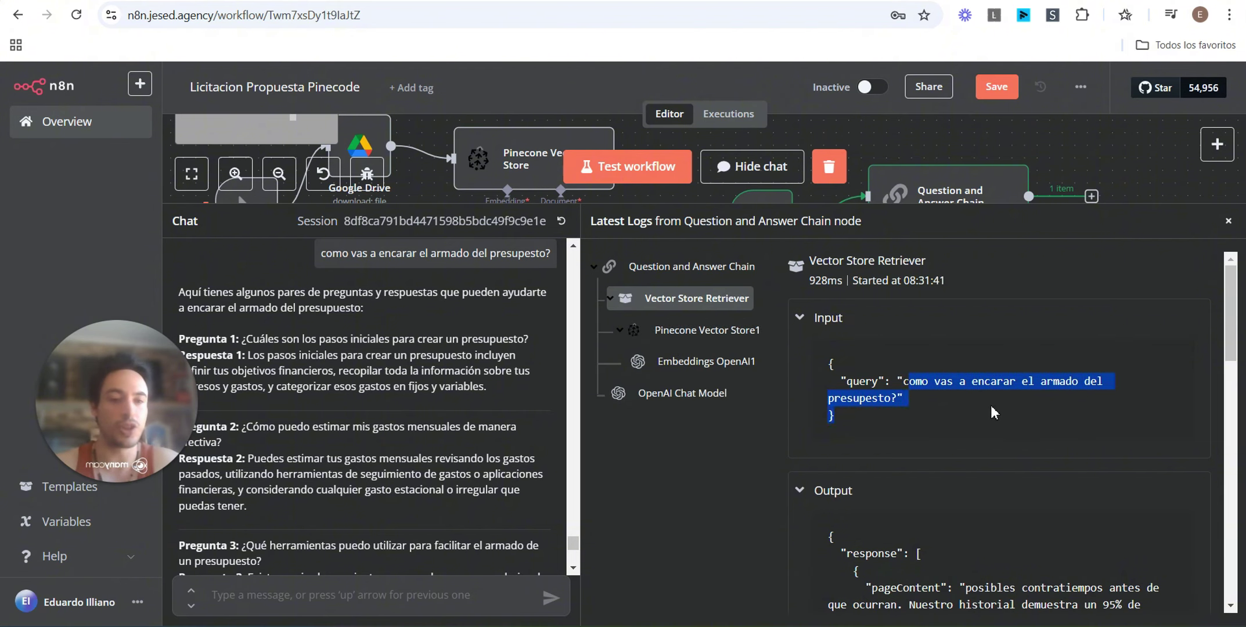
scroll(984, 394, down, 1)
scroll(983, 390, down, 3)
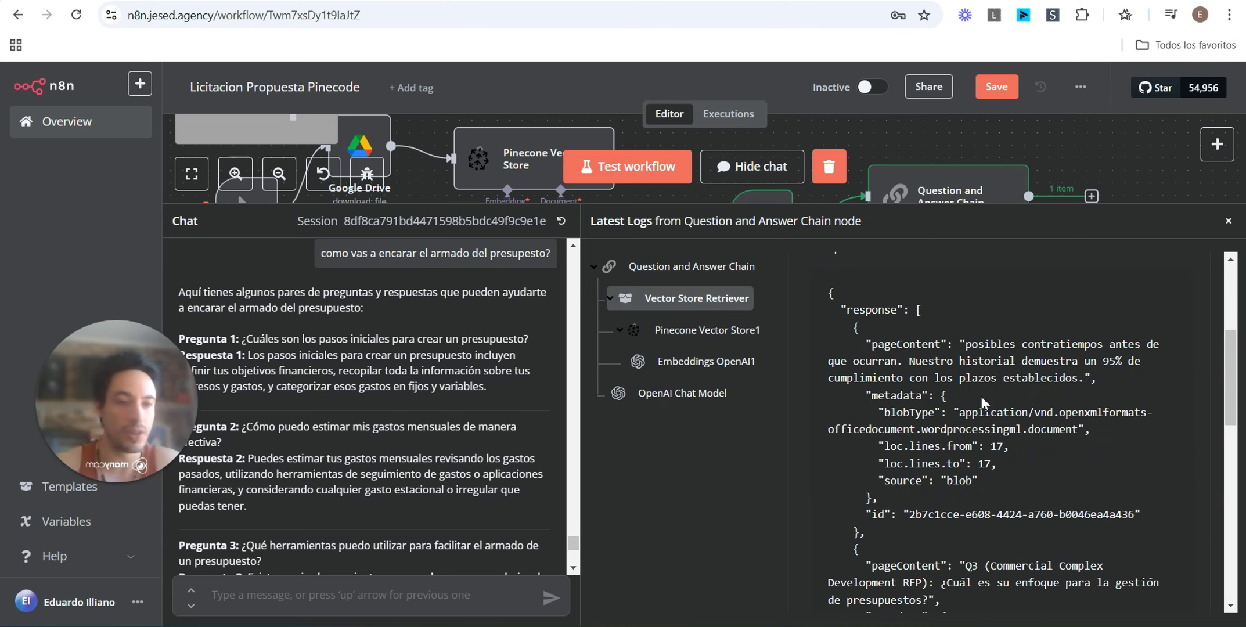
Step: Examine the pageContent passages in the Vector Store Retriever's output, including the Q3 budget-management and Q4 tight-deadline questions
drag(992, 352, 1044, 367)
scroll(1043, 365, down, 3)
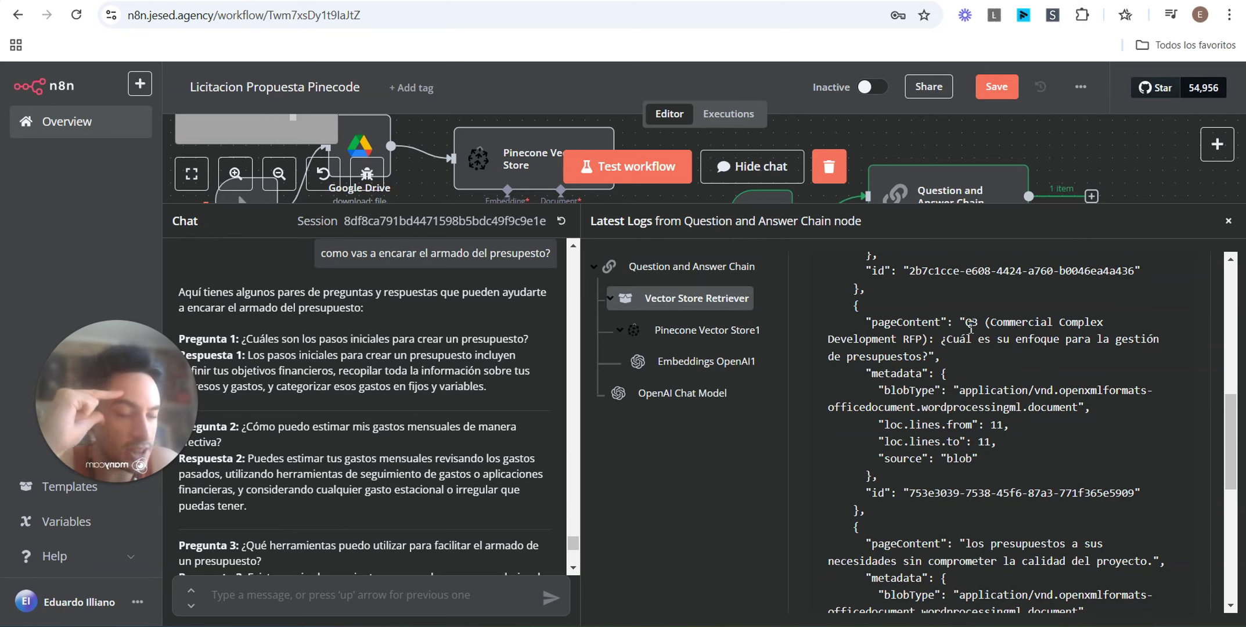
drag(979, 324, 1069, 428)
scroll(1068, 400, down, 4)
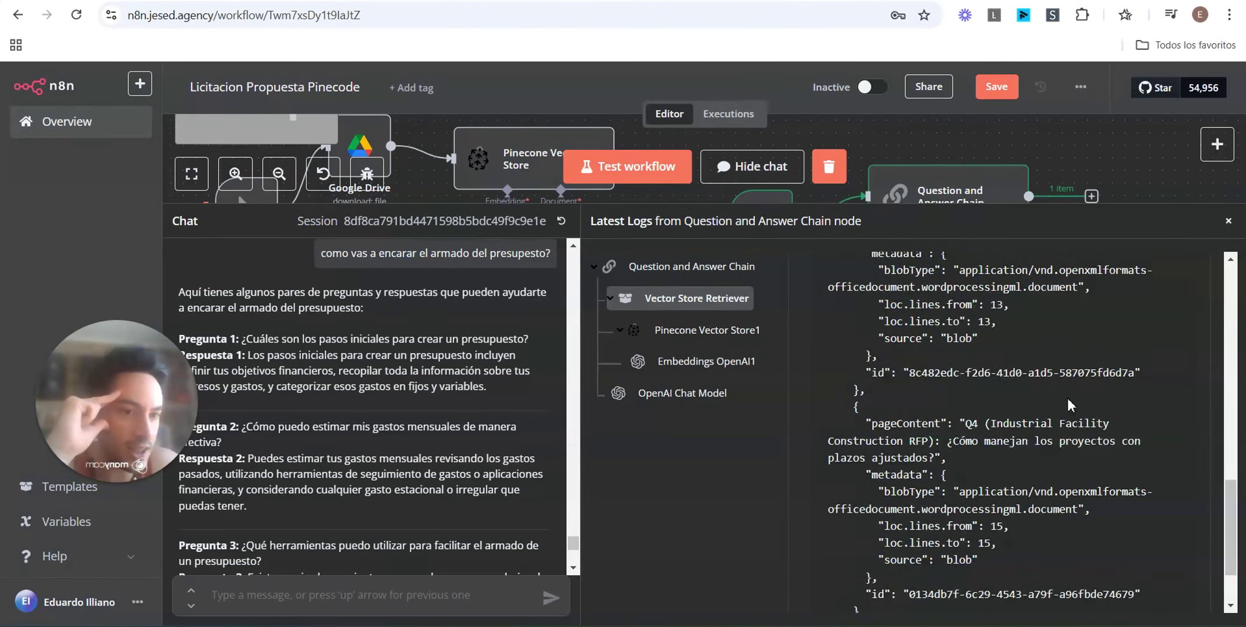
scroll(1067, 398, up, 2)
scroll(1020, 385, down, 1)
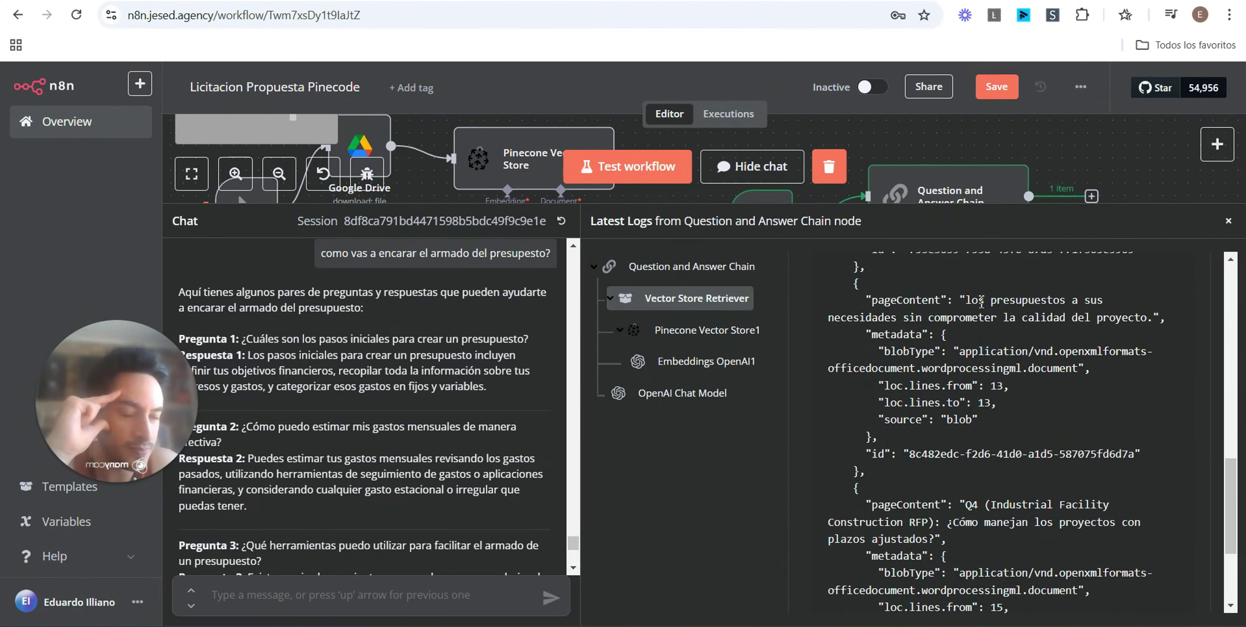
drag(982, 301, 1039, 395)
scroll(985, 347, down, 2)
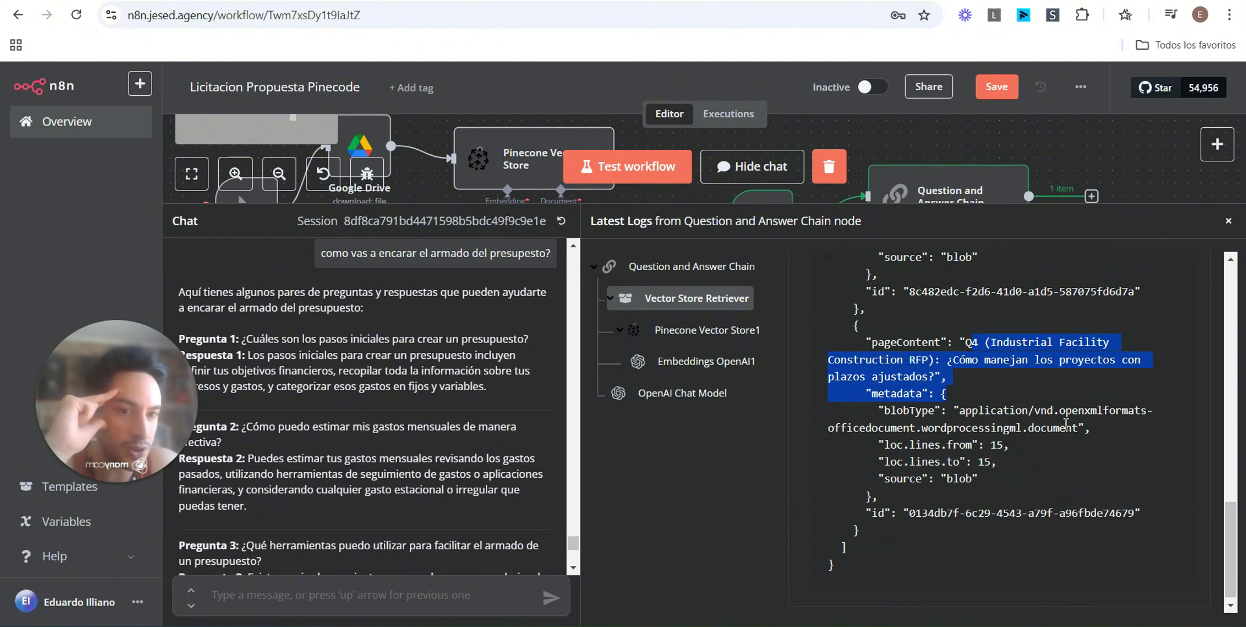
click(1039, 395)
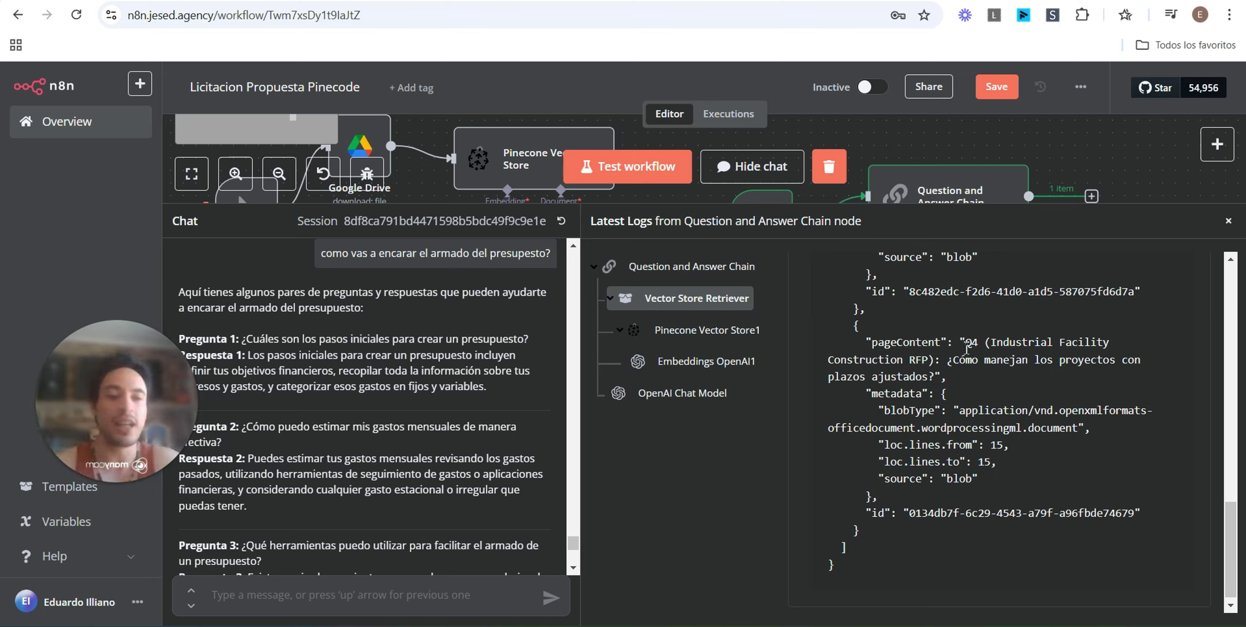
drag(959, 342, 1067, 430)
click(1067, 429)
drag(865, 342, 1048, 412)
scroll(1061, 422, up, 9)
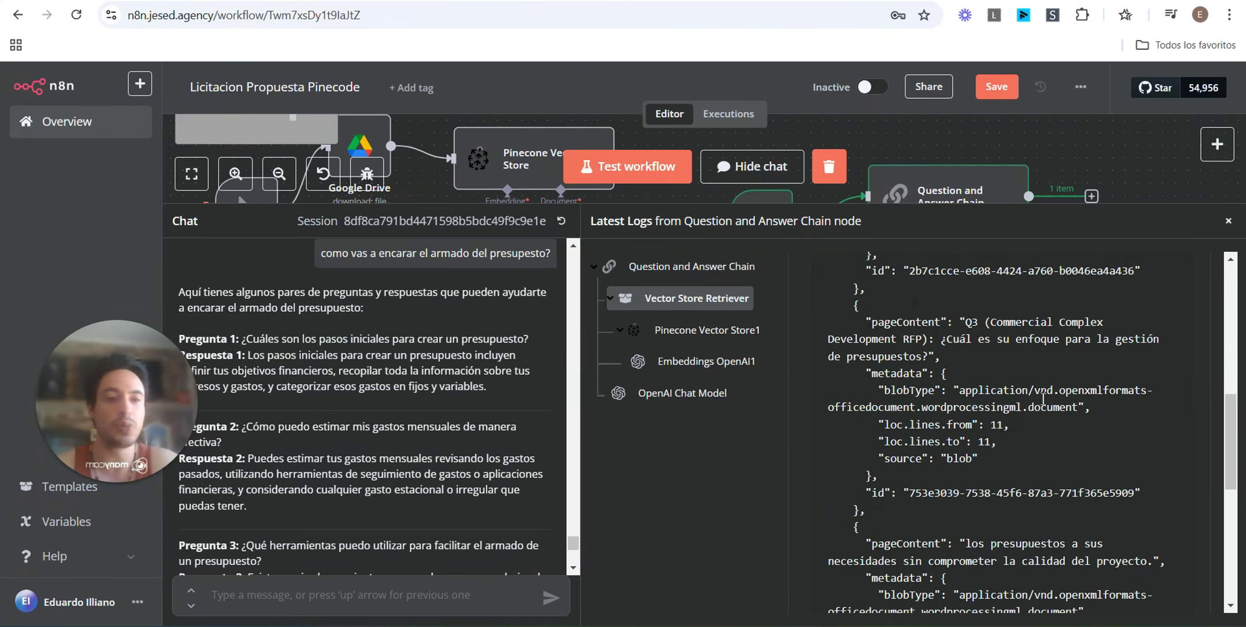
scroll(1044, 400, up, 2)
drag(966, 403, 1001, 487)
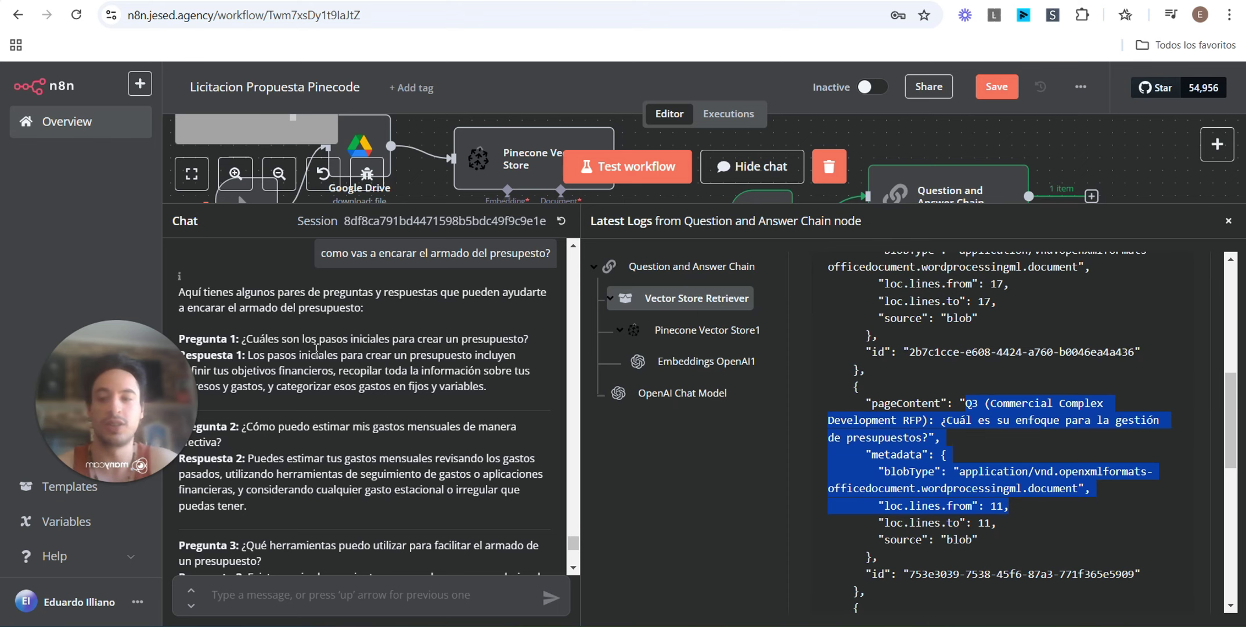
Step: Read the chat's generated question-and-answer pairs against the retriever output, and shrink the chat and logs area to reveal the canvas
scroll(333, 307, down, 3)
click(332, 306)
scroll(333, 306, down, 3)
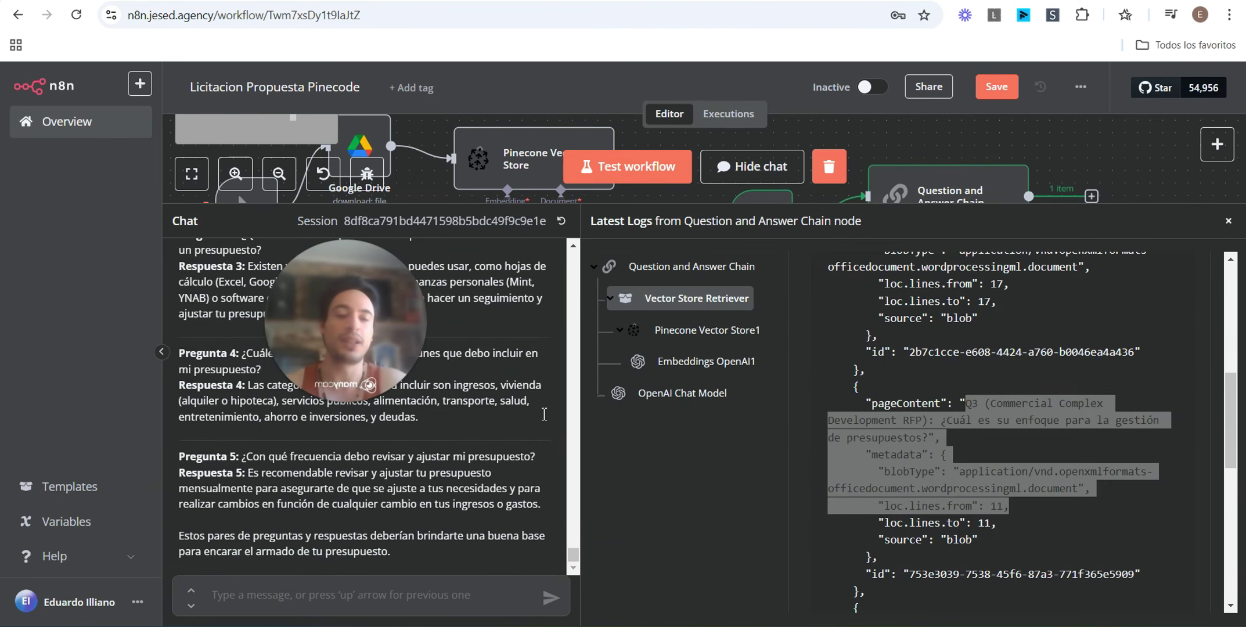
scroll(987, 407, up, 2)
drag(916, 383, 921, 383)
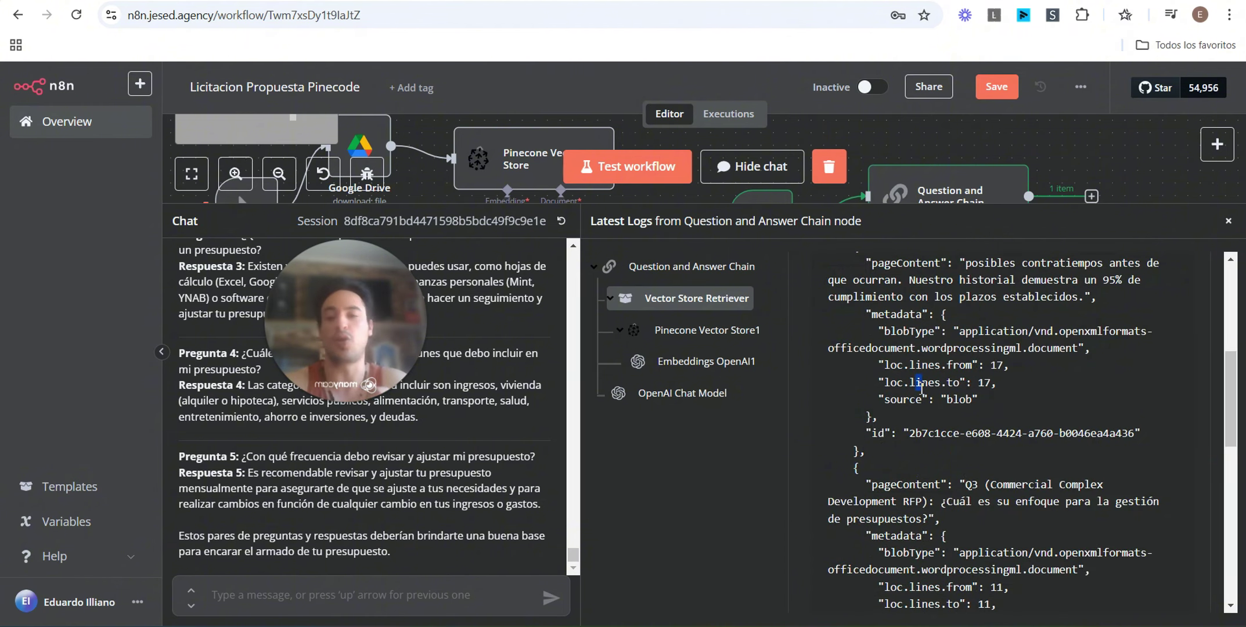
scroll(920, 386, up, 5)
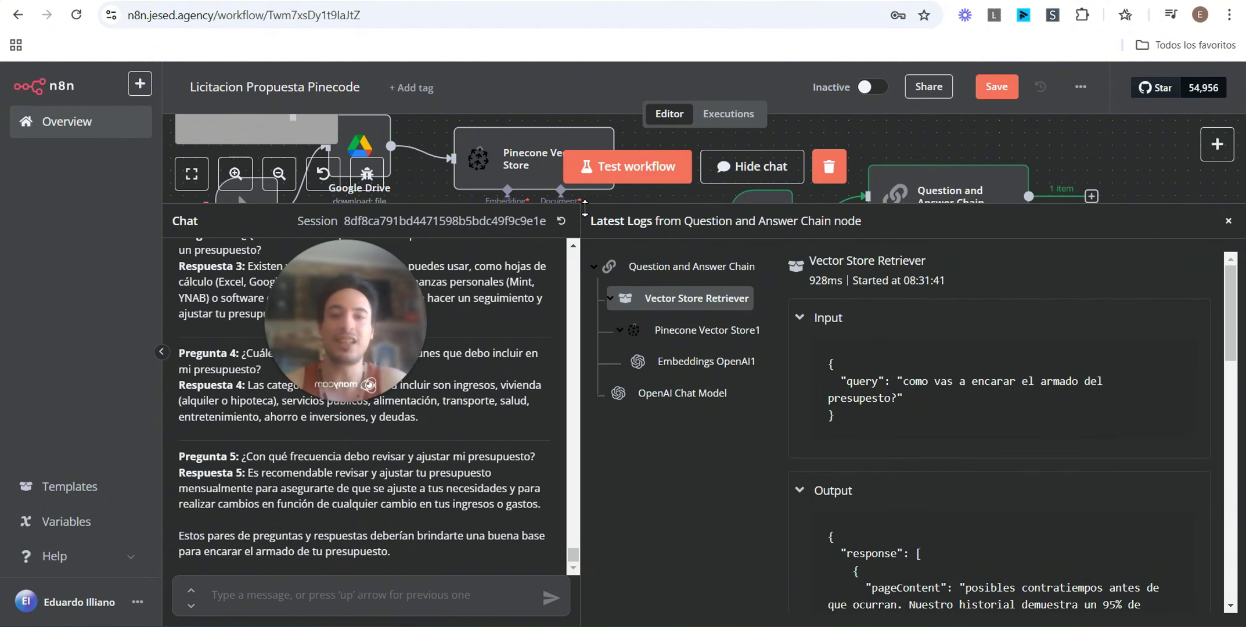
drag(587, 208, 593, 247)
drag(592, 288, 587, 485)
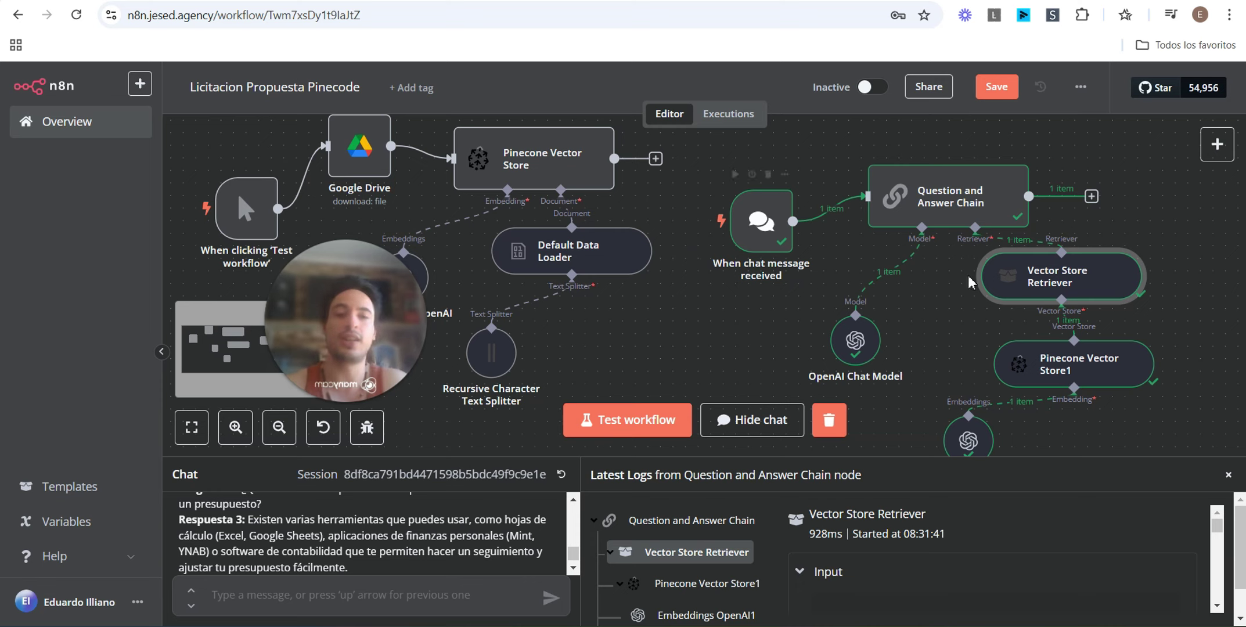
Step: Reposition the chat trigger, Question and Answer Chain and Vector Store Retriever nodes to tidy the retrieval branch
drag(929, 200, 967, 176)
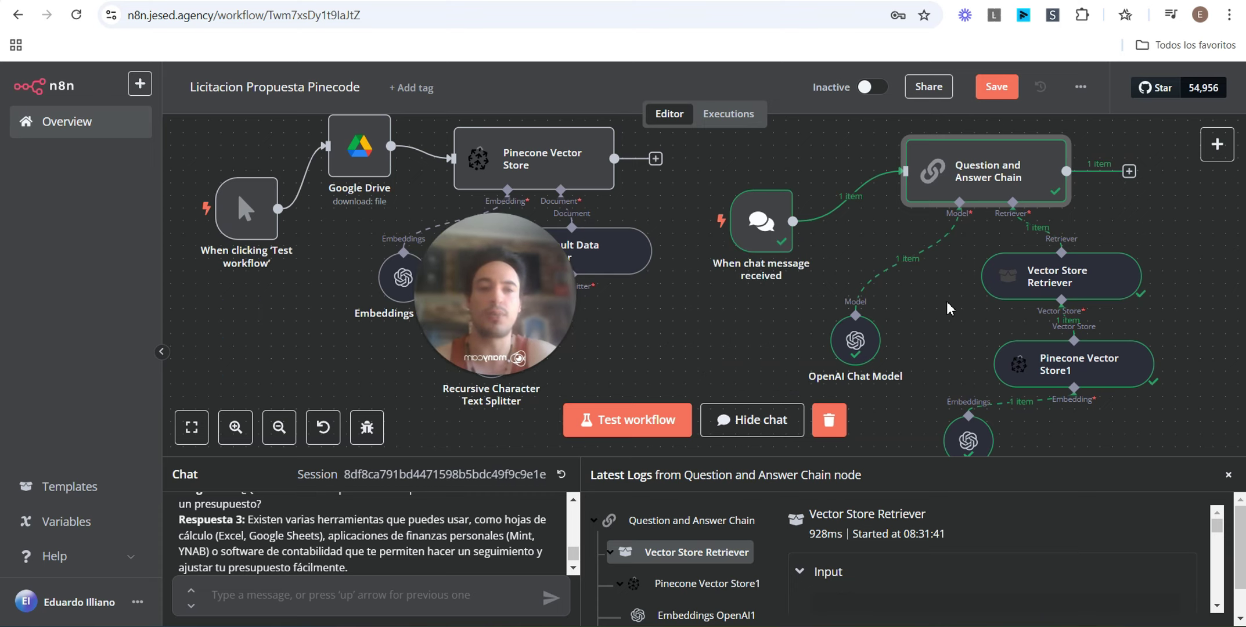
drag(758, 259, 725, 342)
scroll(725, 341, down, 5)
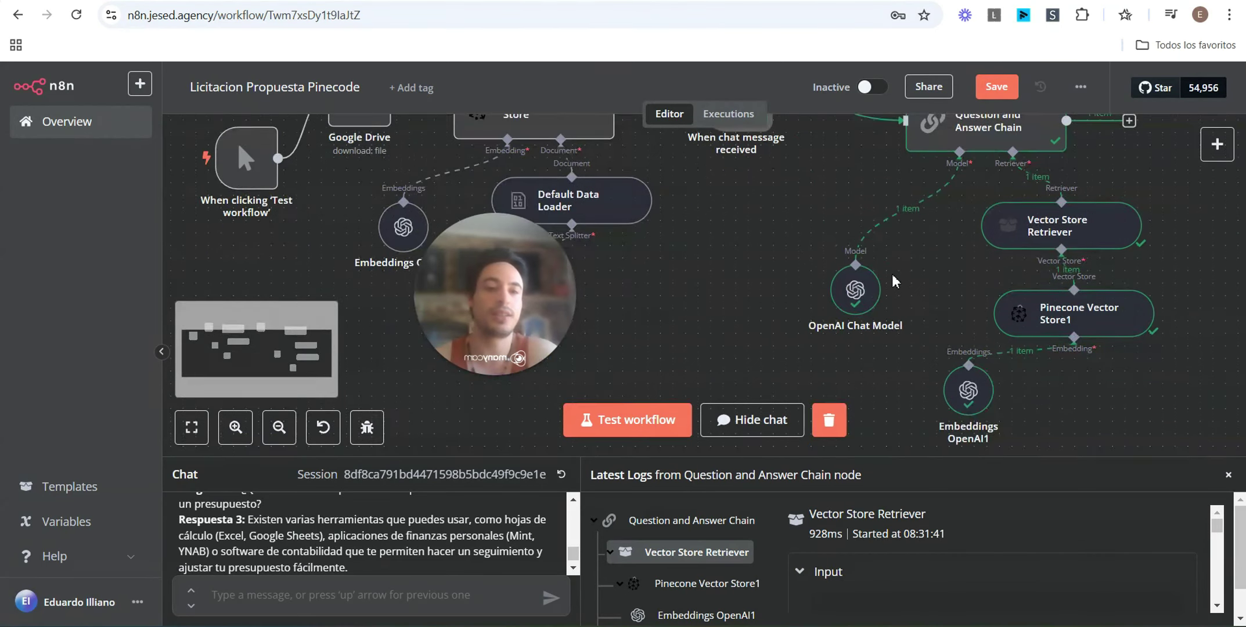
scroll(1004, 174, up, 1)
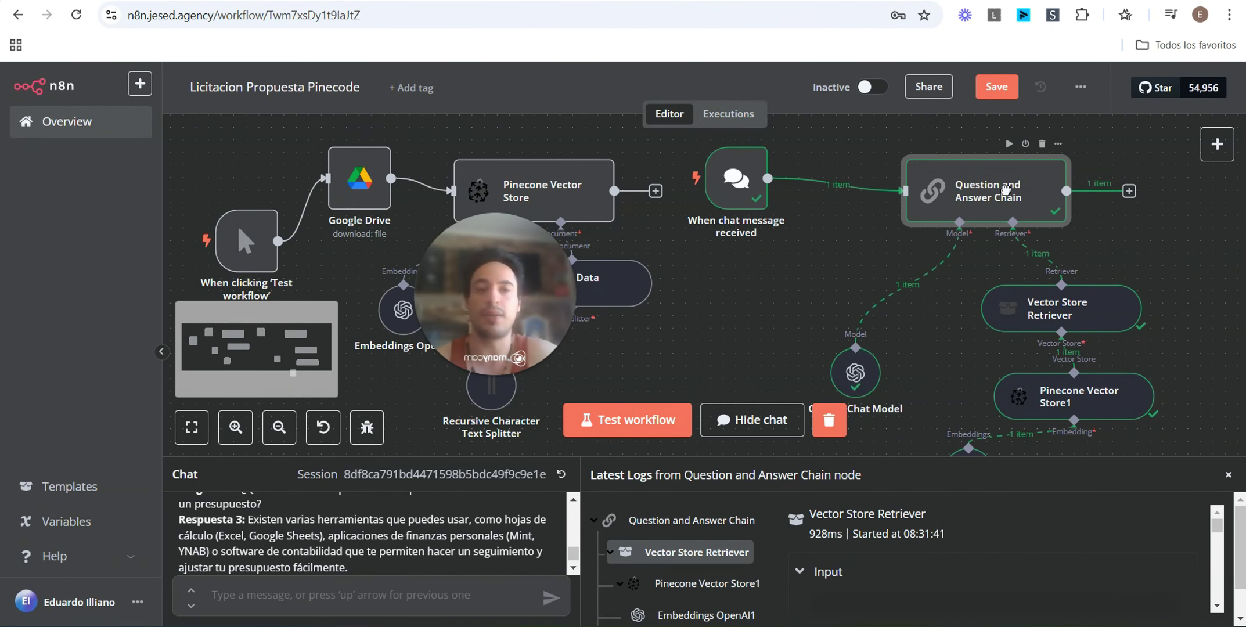
drag(1001, 200, 963, 200)
drag(759, 226, 772, 249)
drag(1048, 311, 1074, 297)
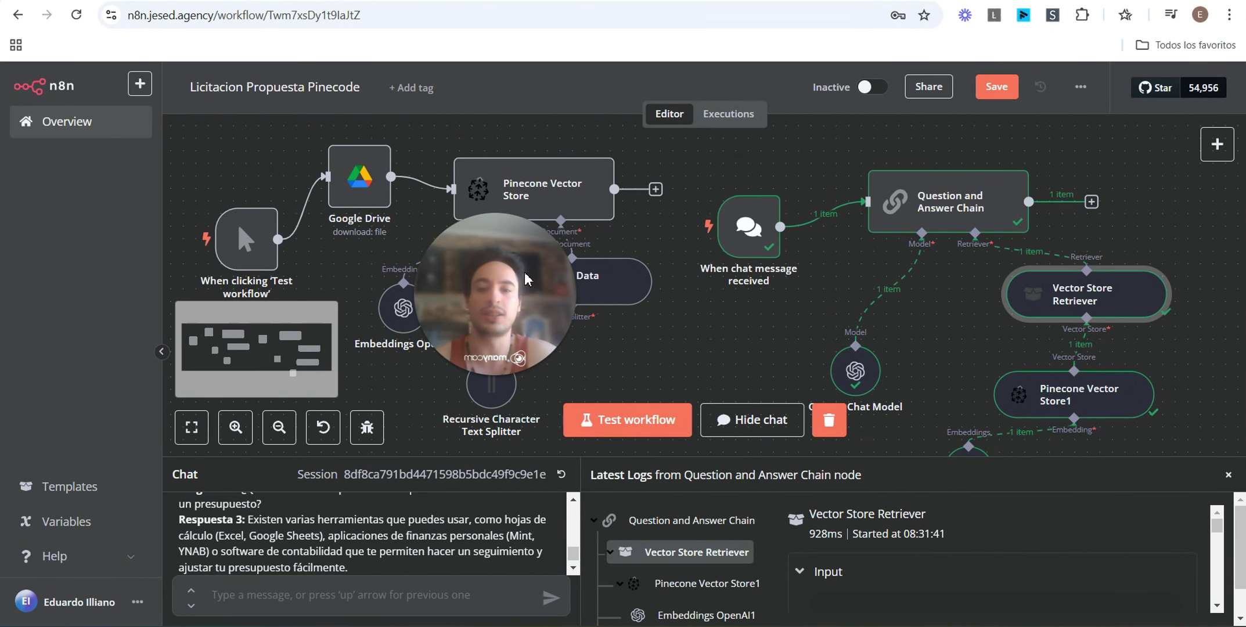